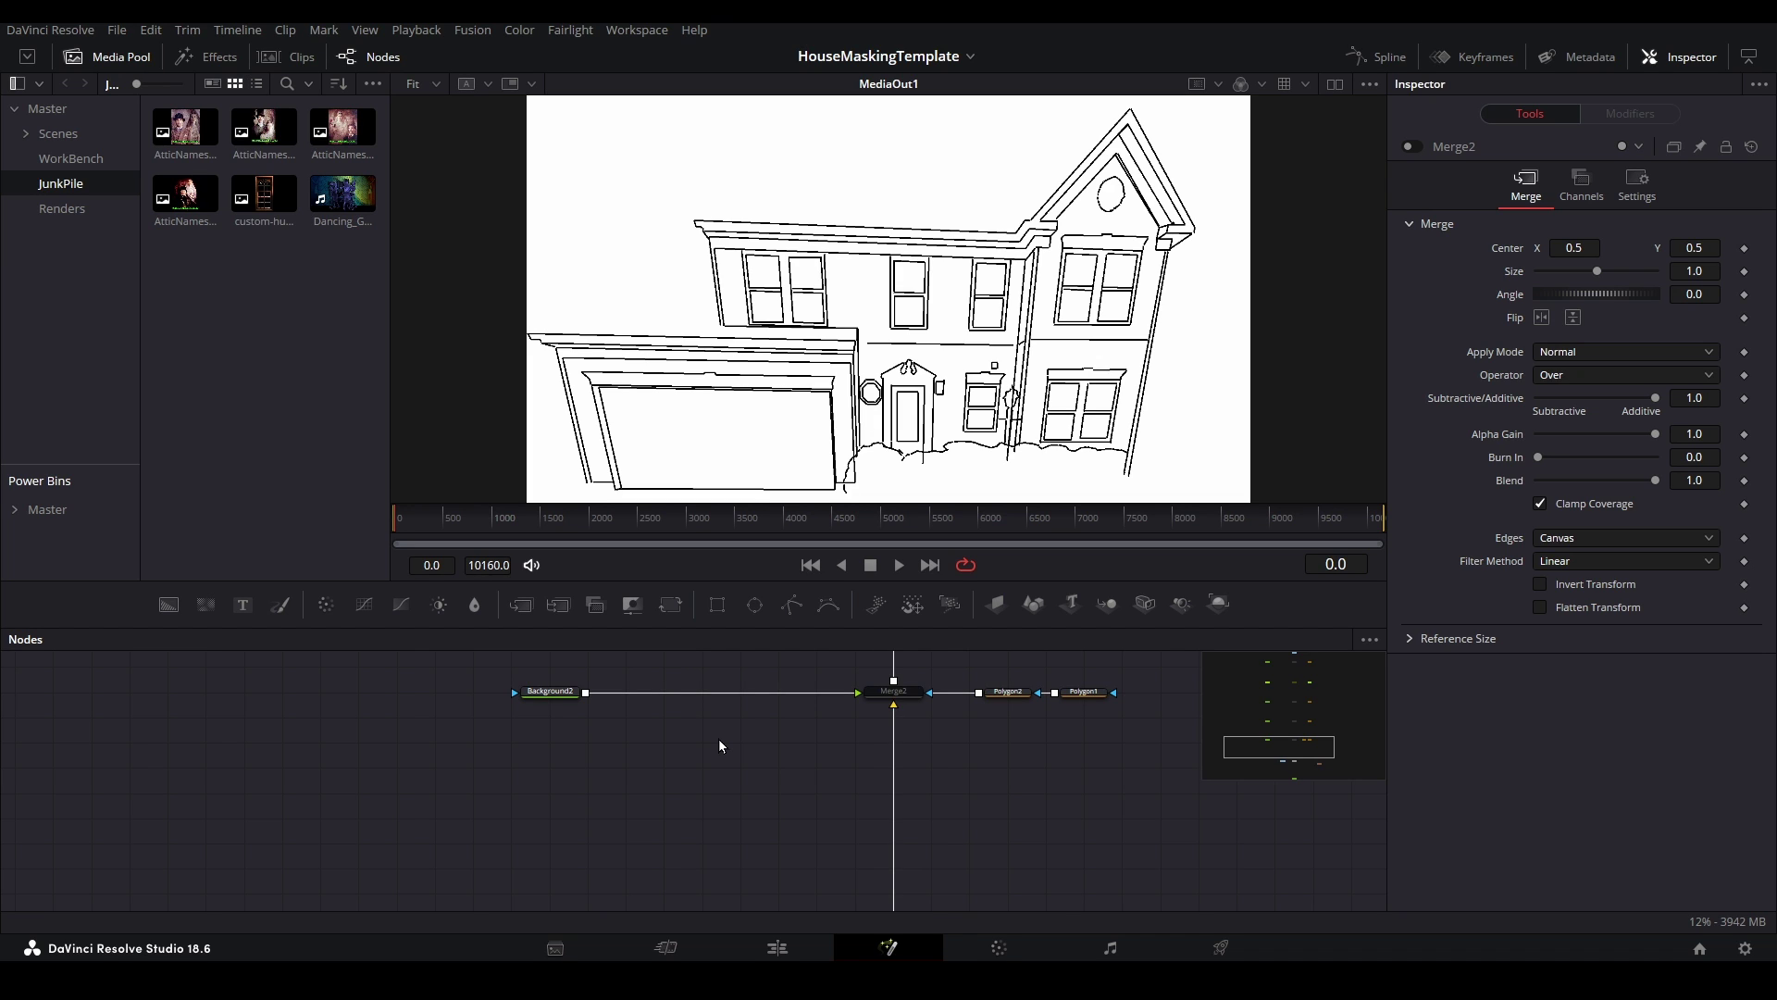
- Enable Merge2 so the blue house masks show, and move Background2 left
left_click(909, 696)
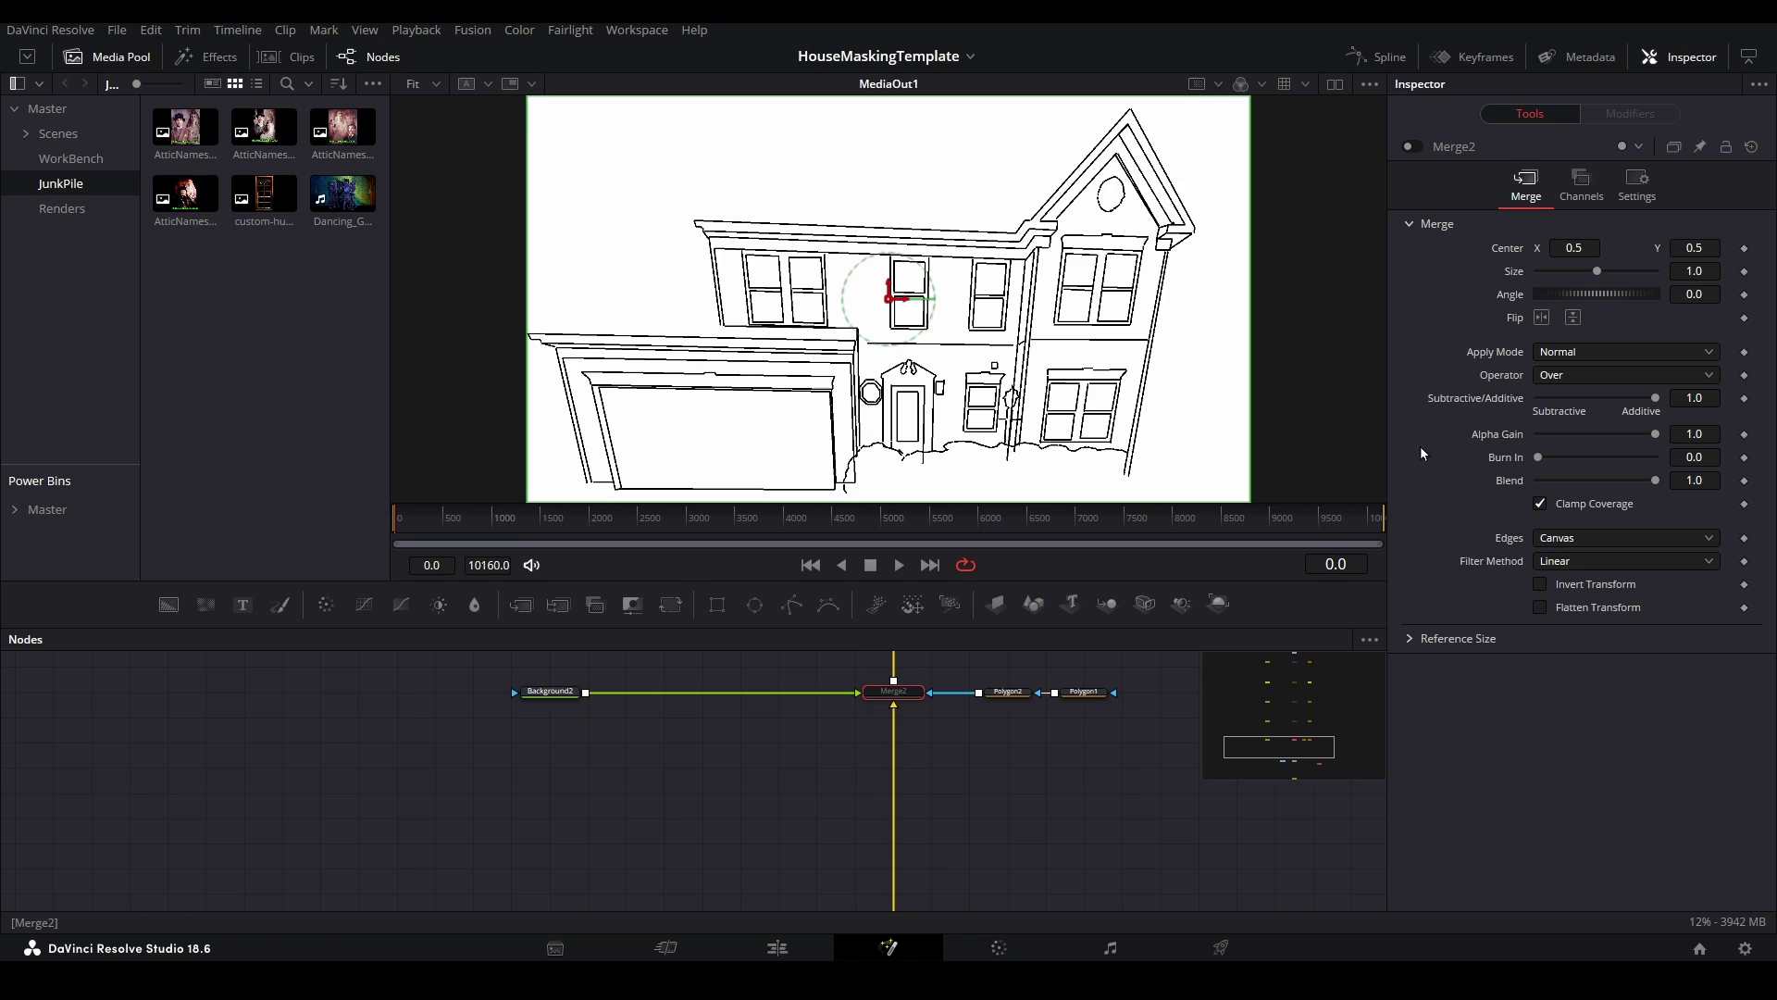
left_click(1411, 148)
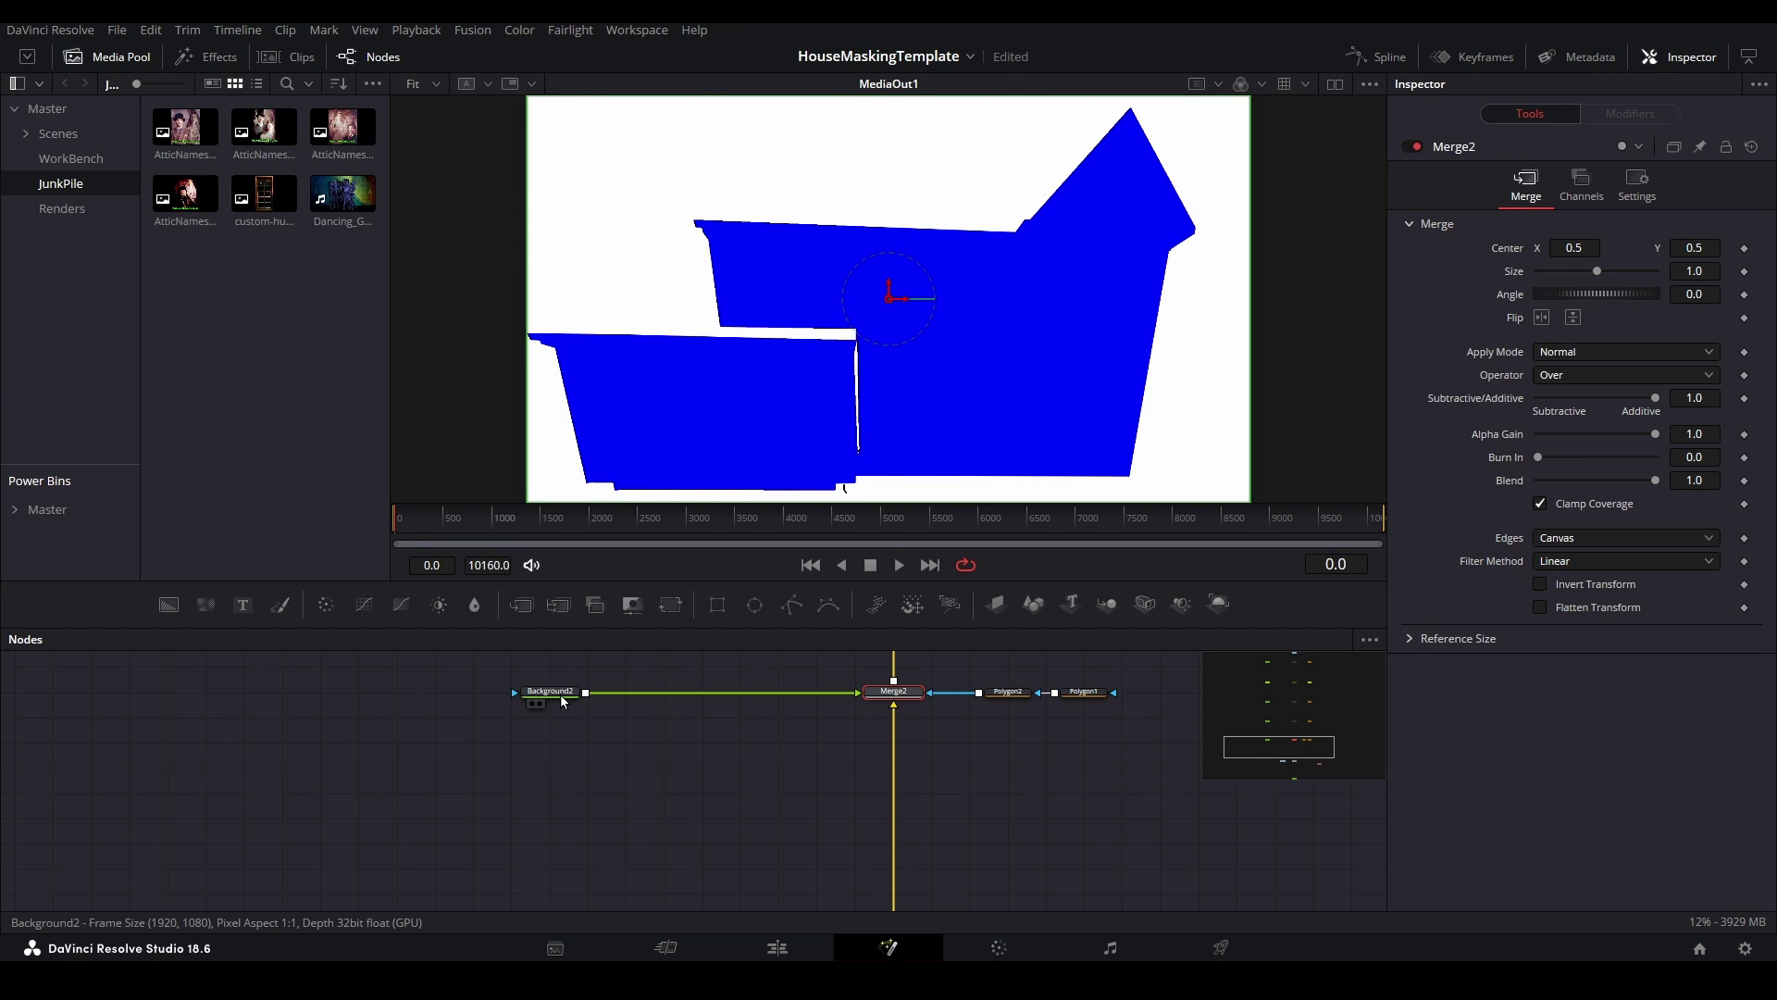
left_click_drag(557, 694, 213, 703)
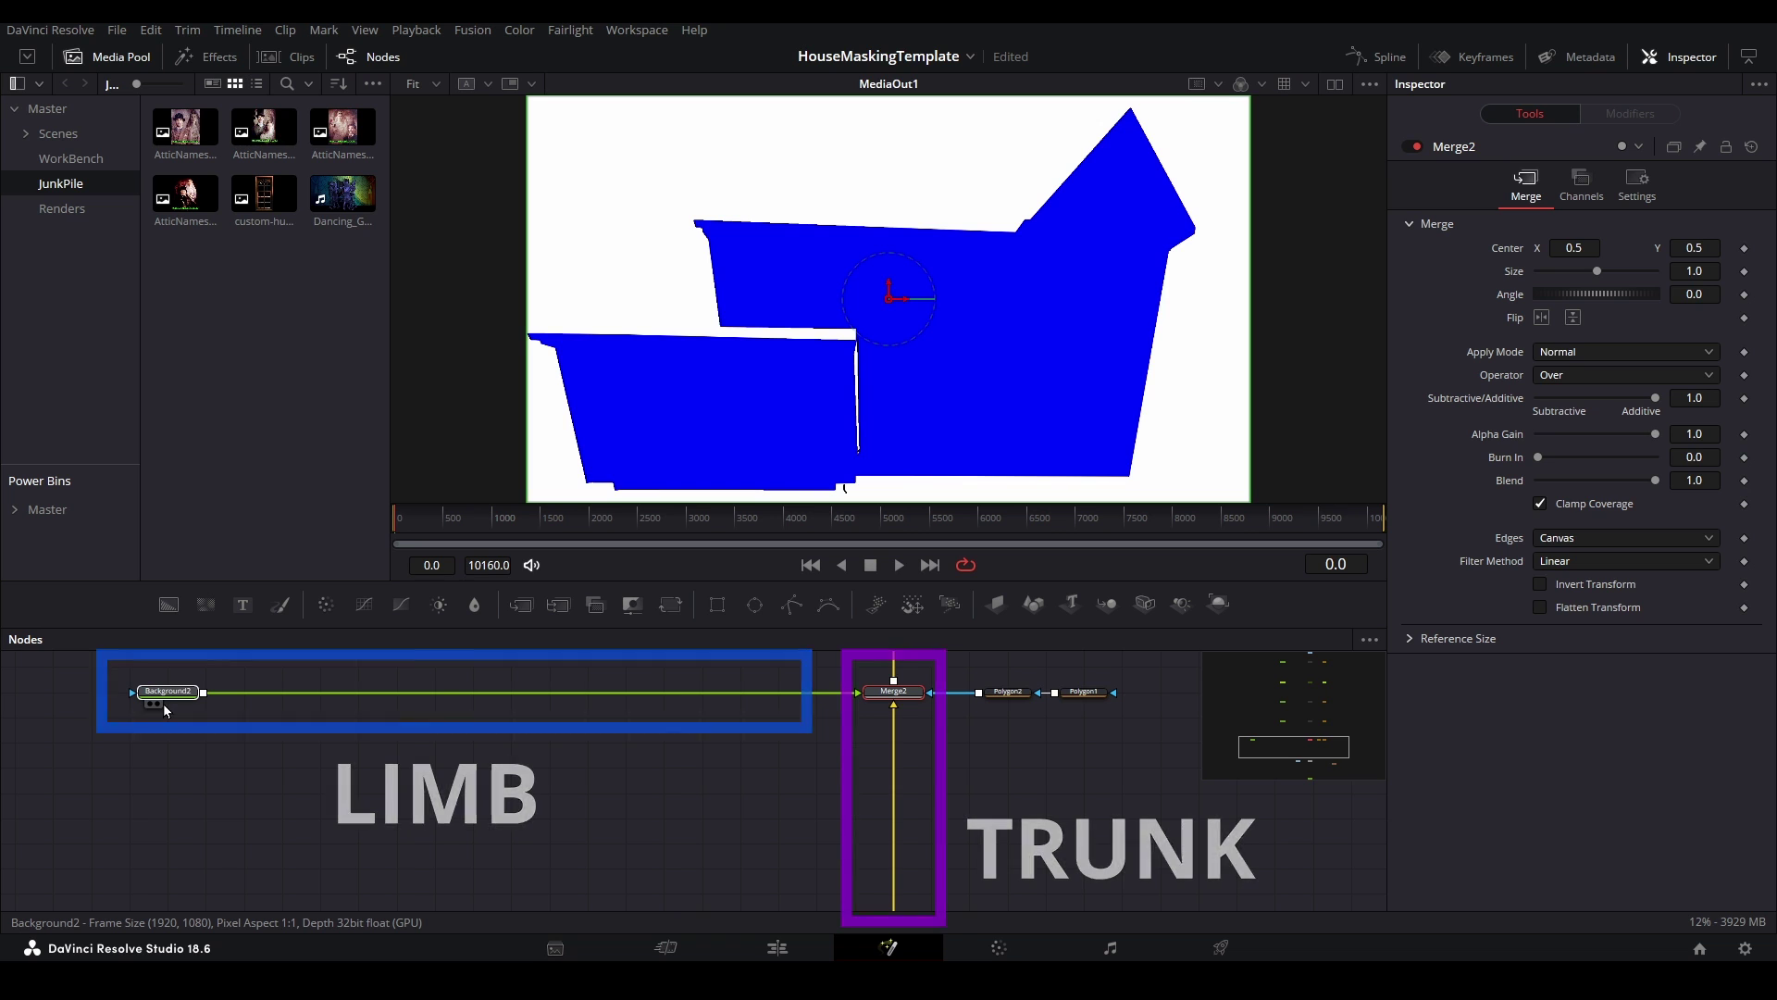
- Lower Background2's alpha to about 0.27 and insert Merge7 after it
left_click(162, 704)
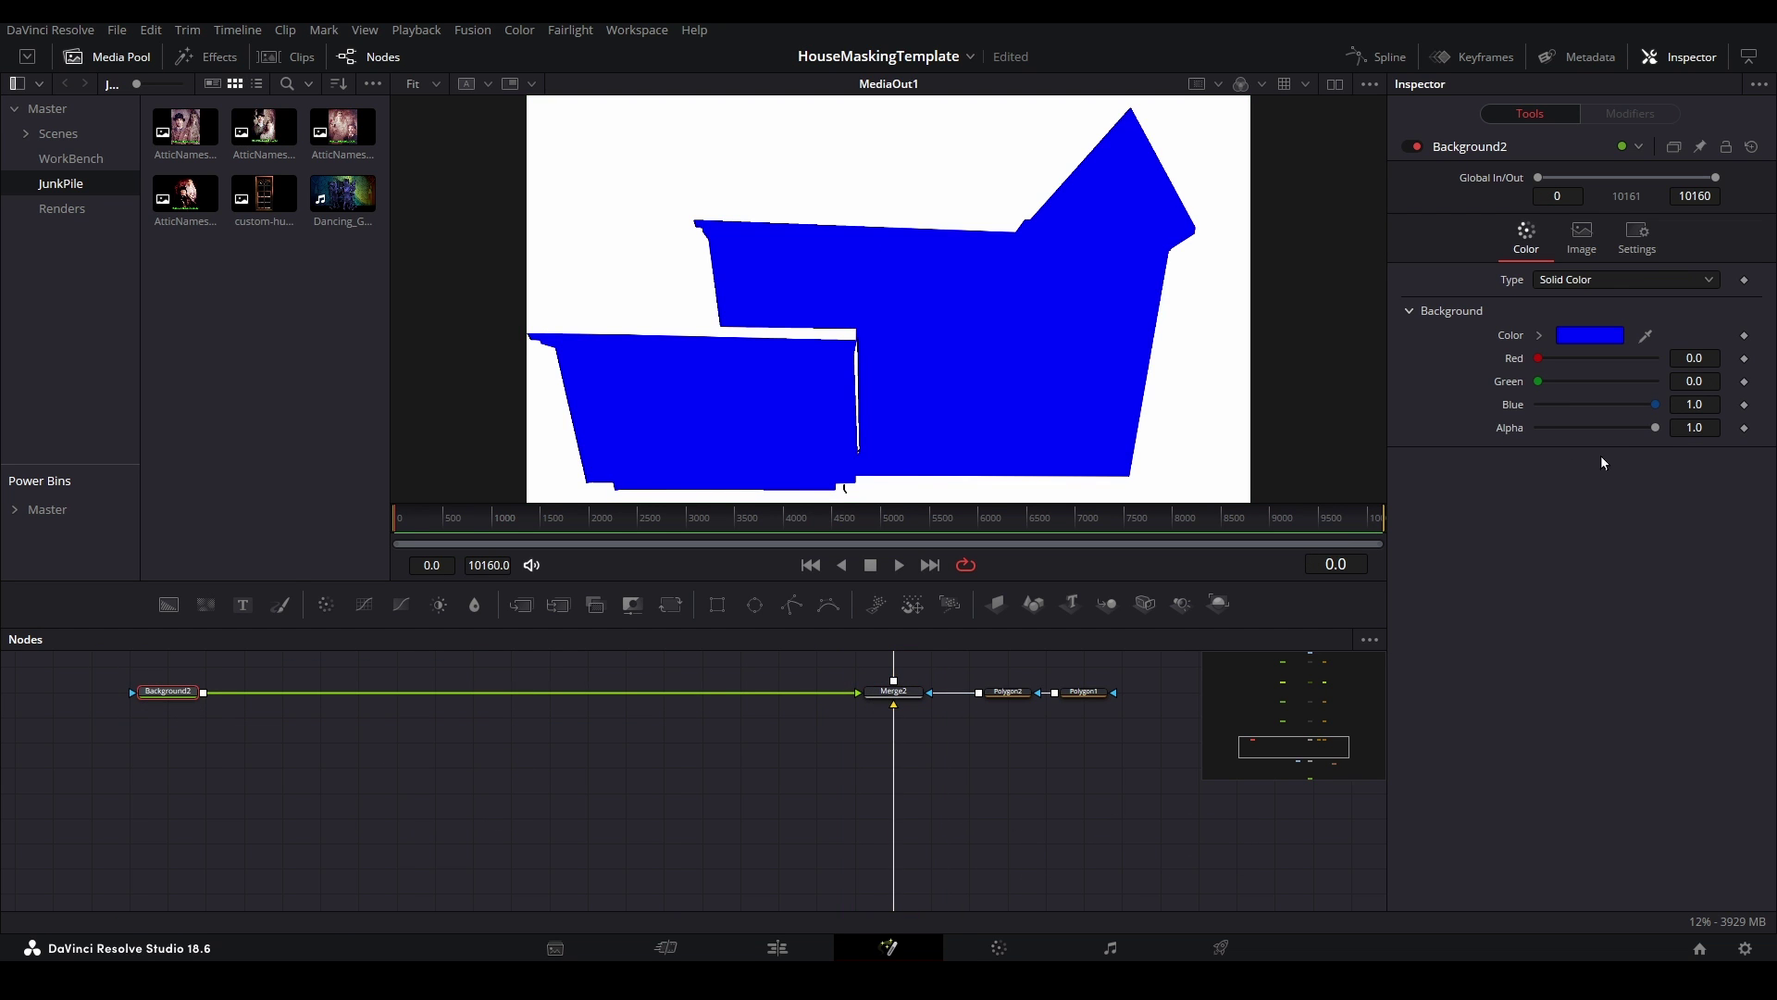
left_click_drag(1655, 427, 1569, 428)
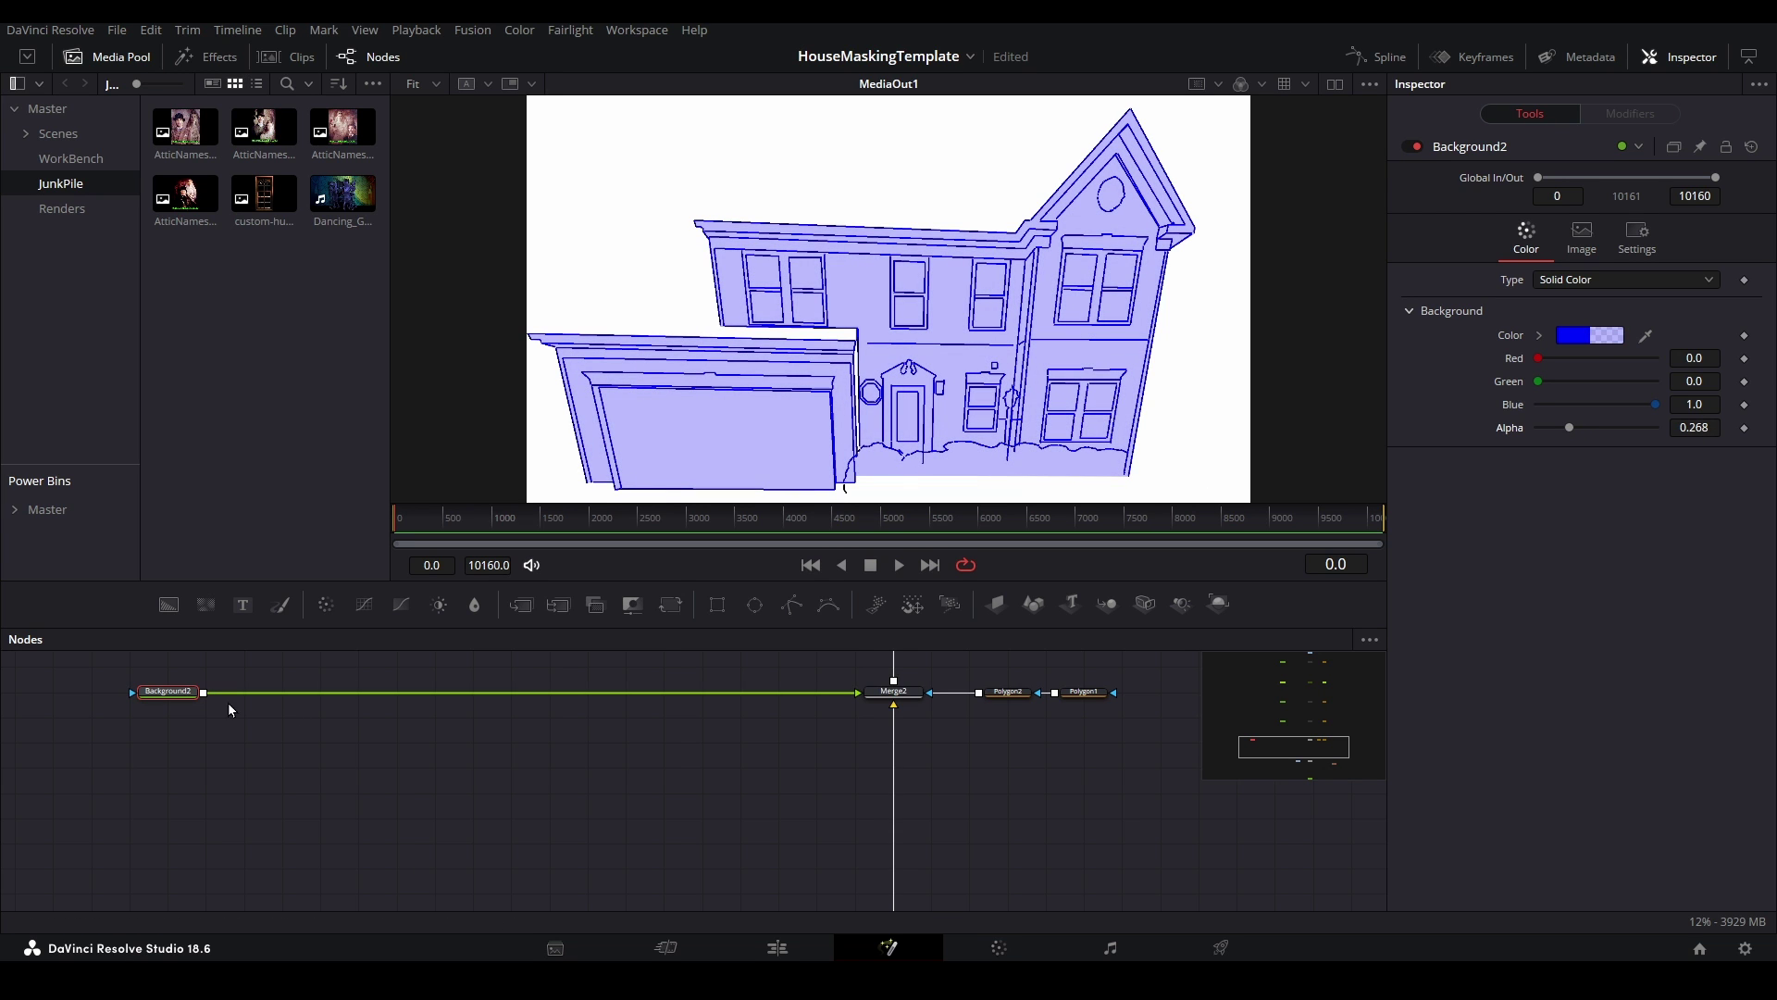
left_click_drag(162, 692, 124, 694)
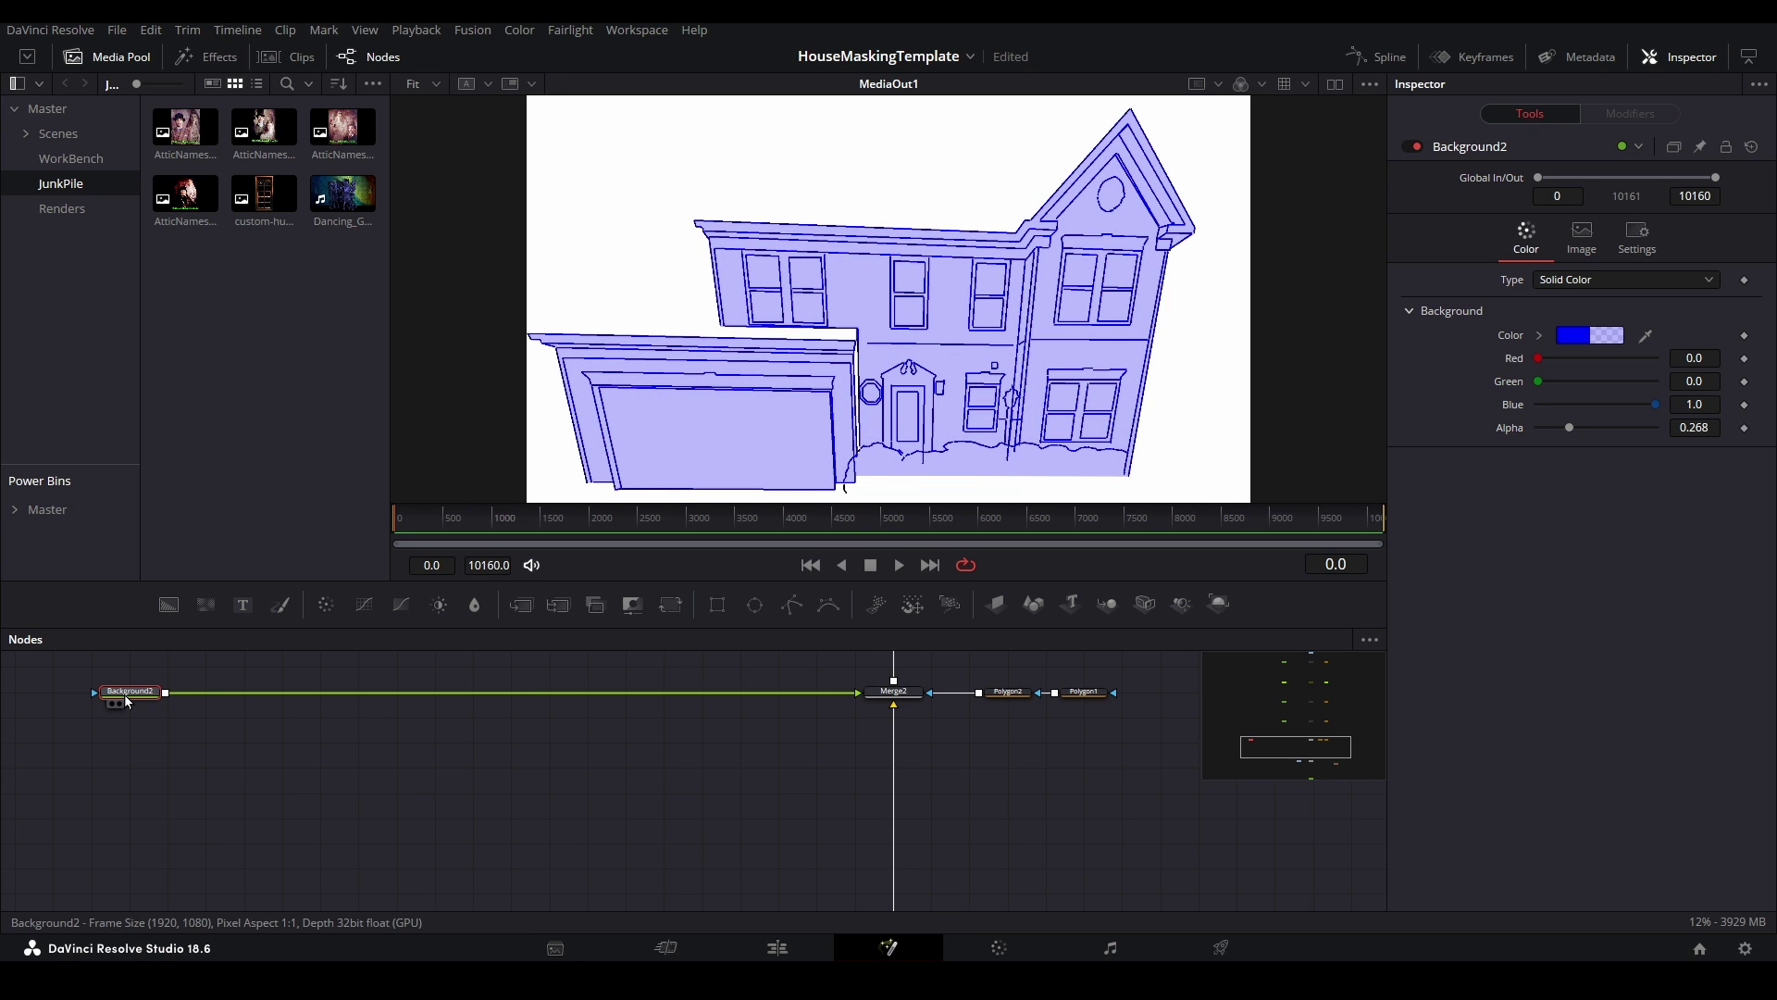
left_click(516, 606)
- Bring the gothic window image in as MediaIn2 and add a Corner Positioner after it
left_click_drag(212, 696, 259, 696)
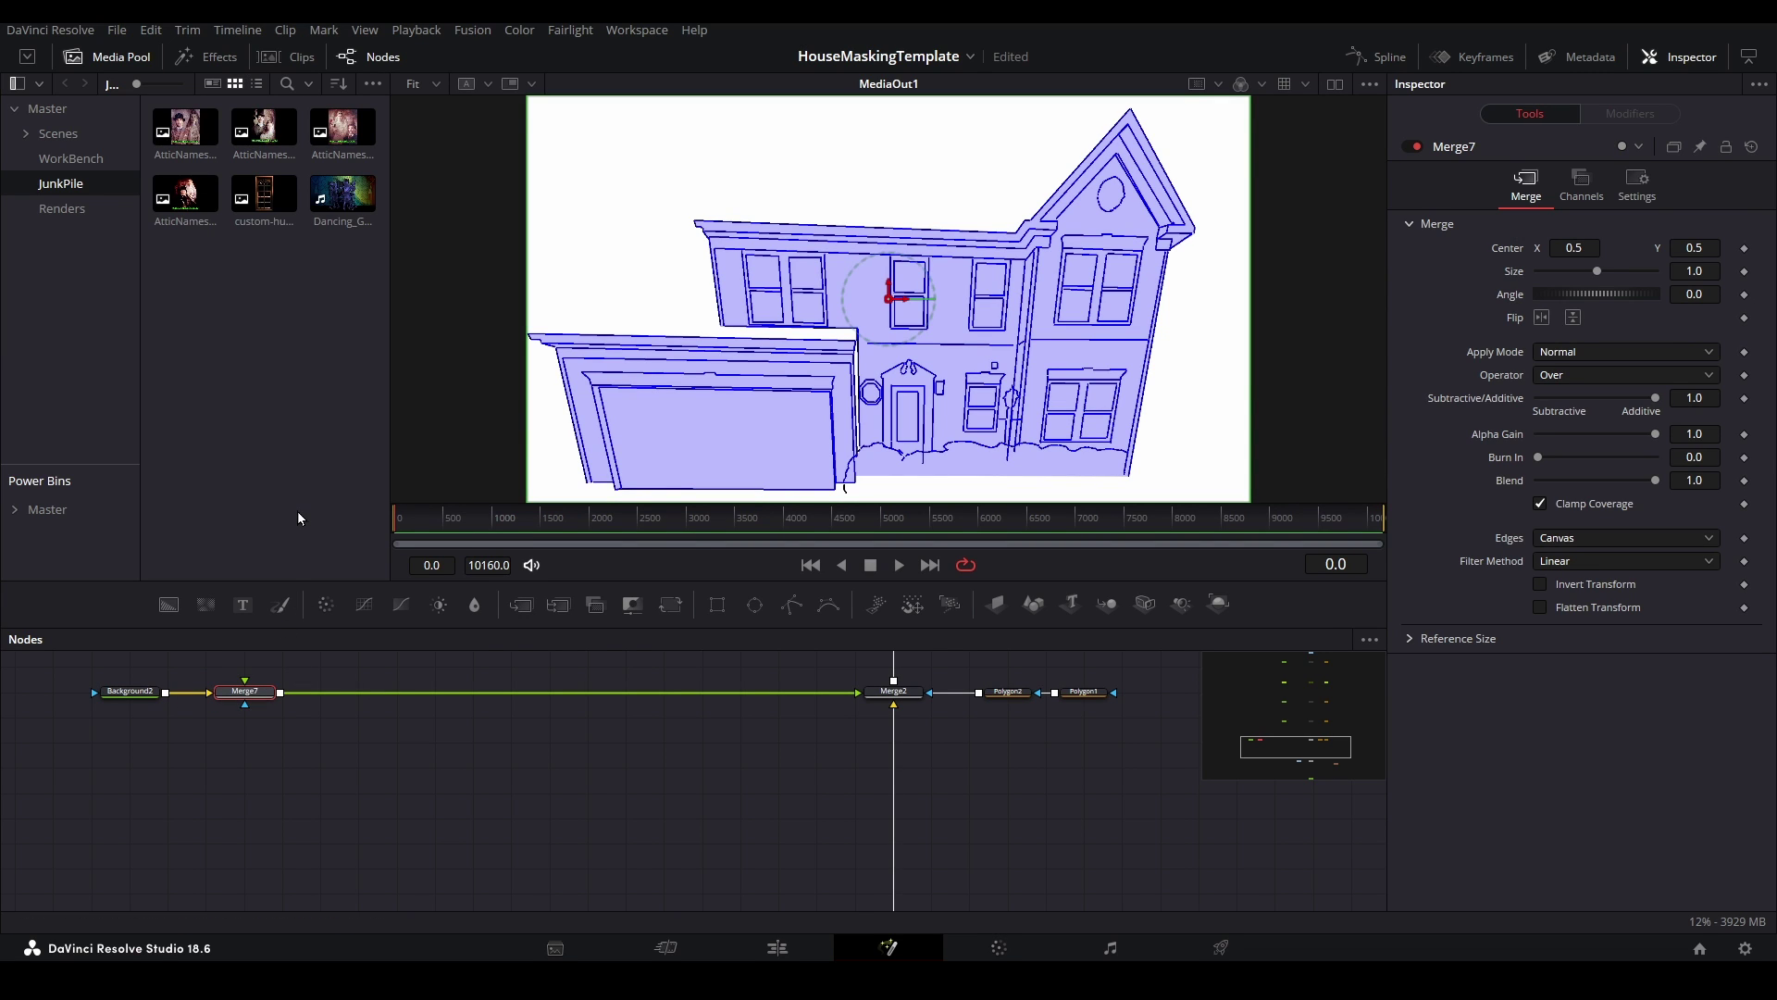
left_click_drag(263, 194, 255, 852)
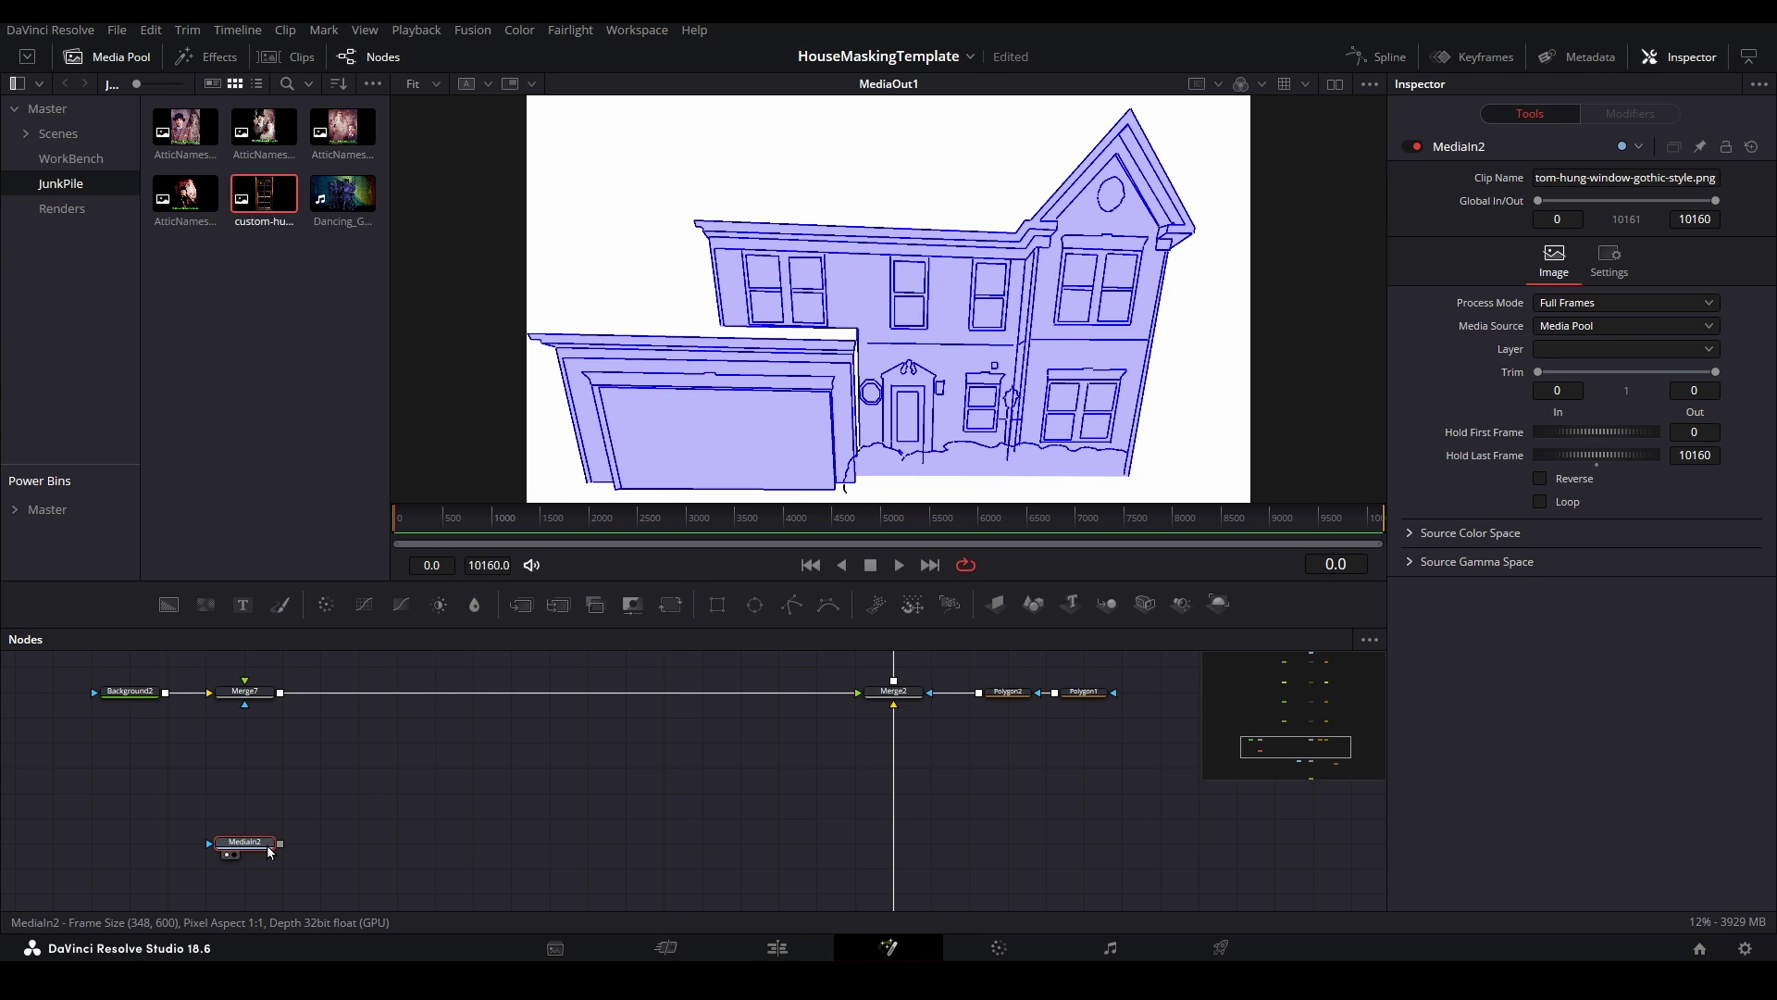
key("shift+space")
type("cro")
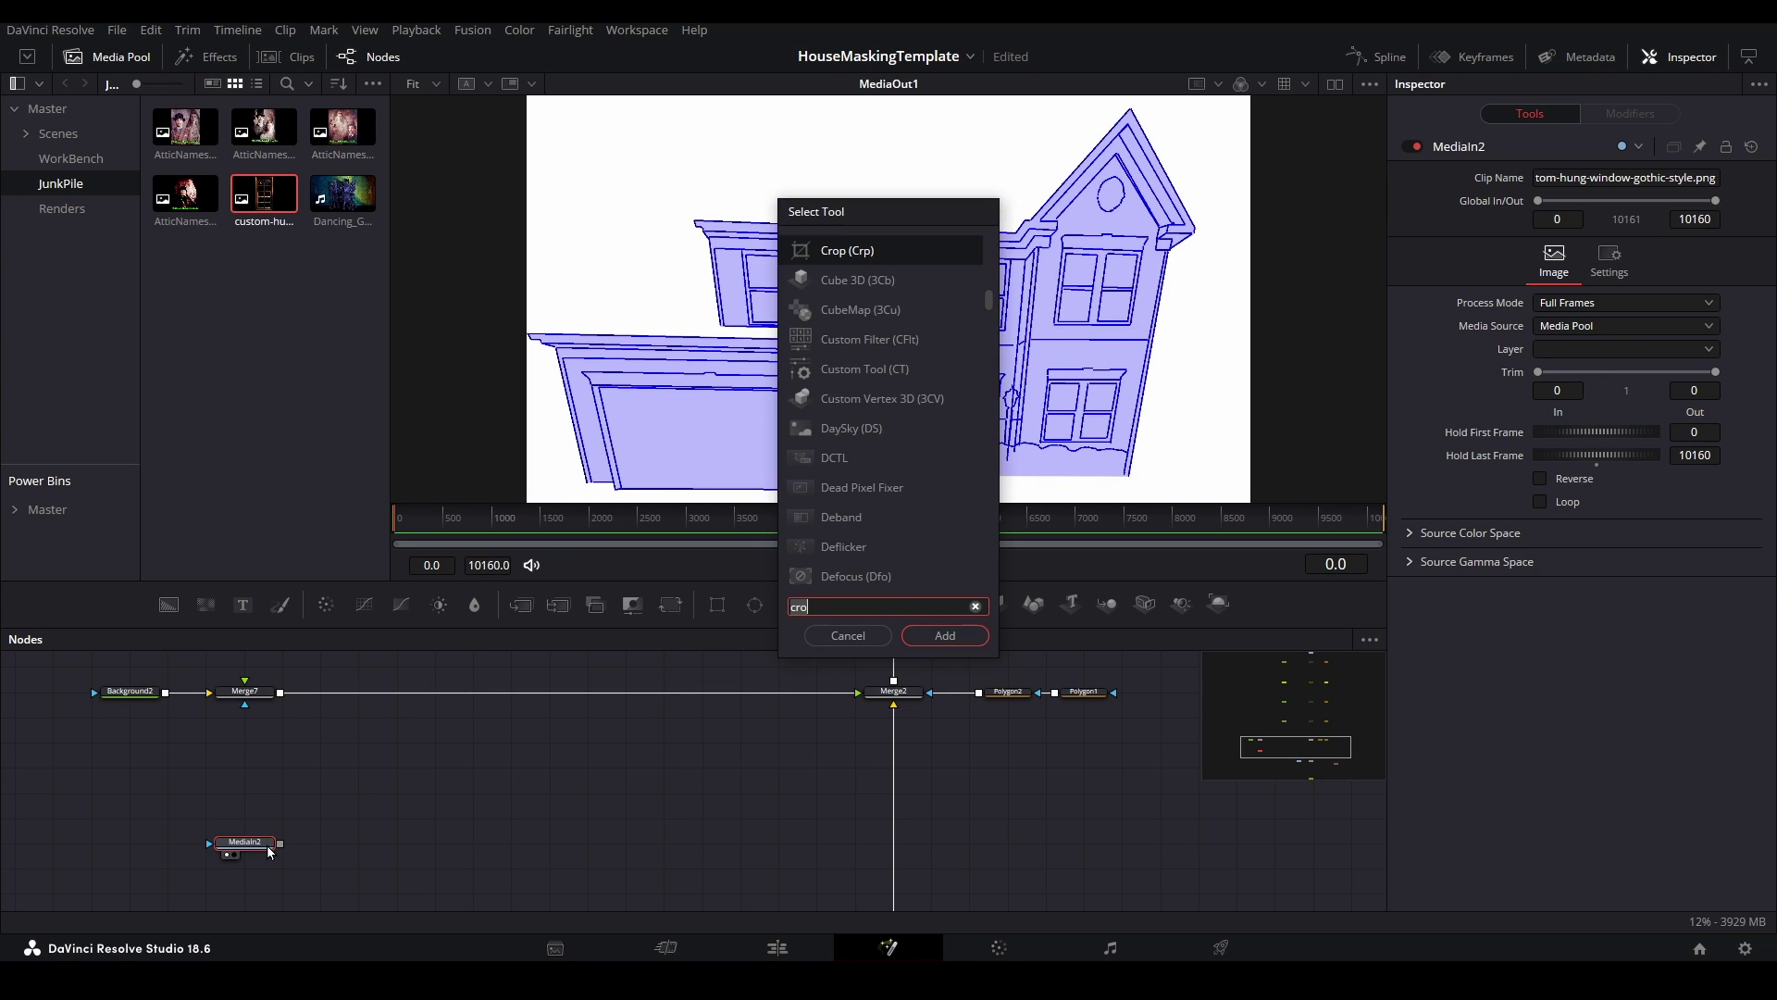
key("BackSpace")
key("BackSpace")
type("rn")
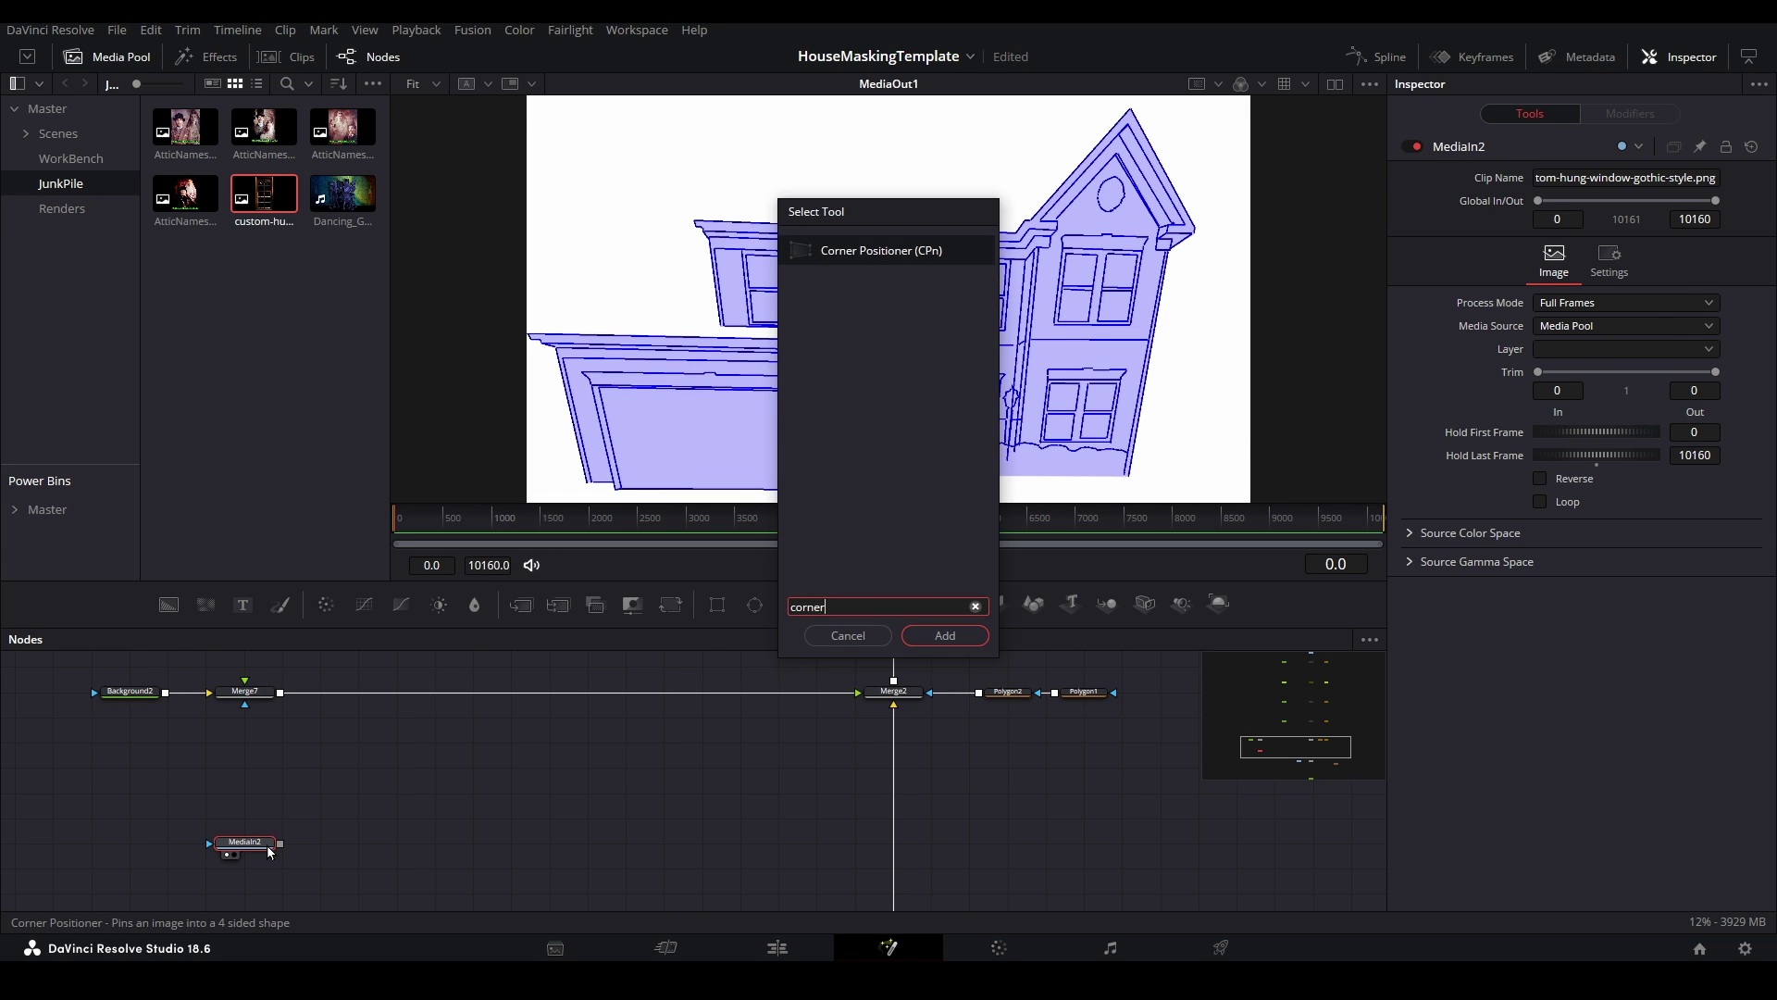
type("er")
key("Return")
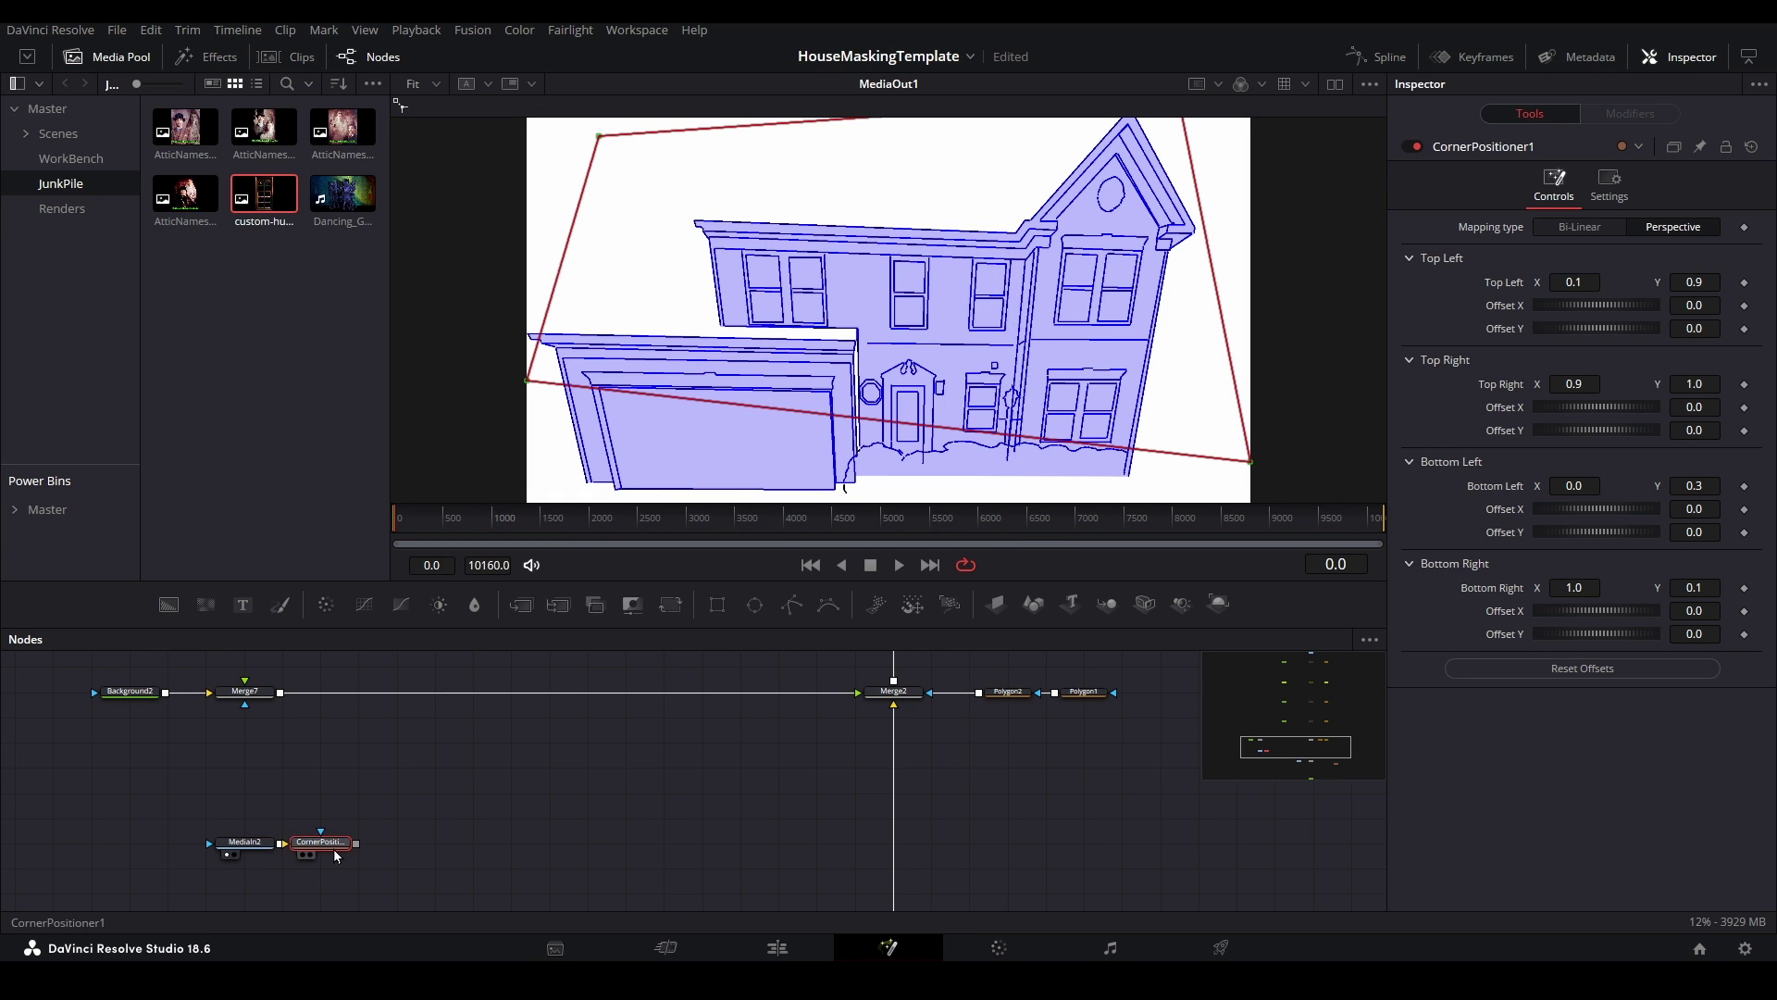
- Connect CornerPositioner1 into Merge7's foreground over the house
left_click_drag(332, 845, 256, 773)
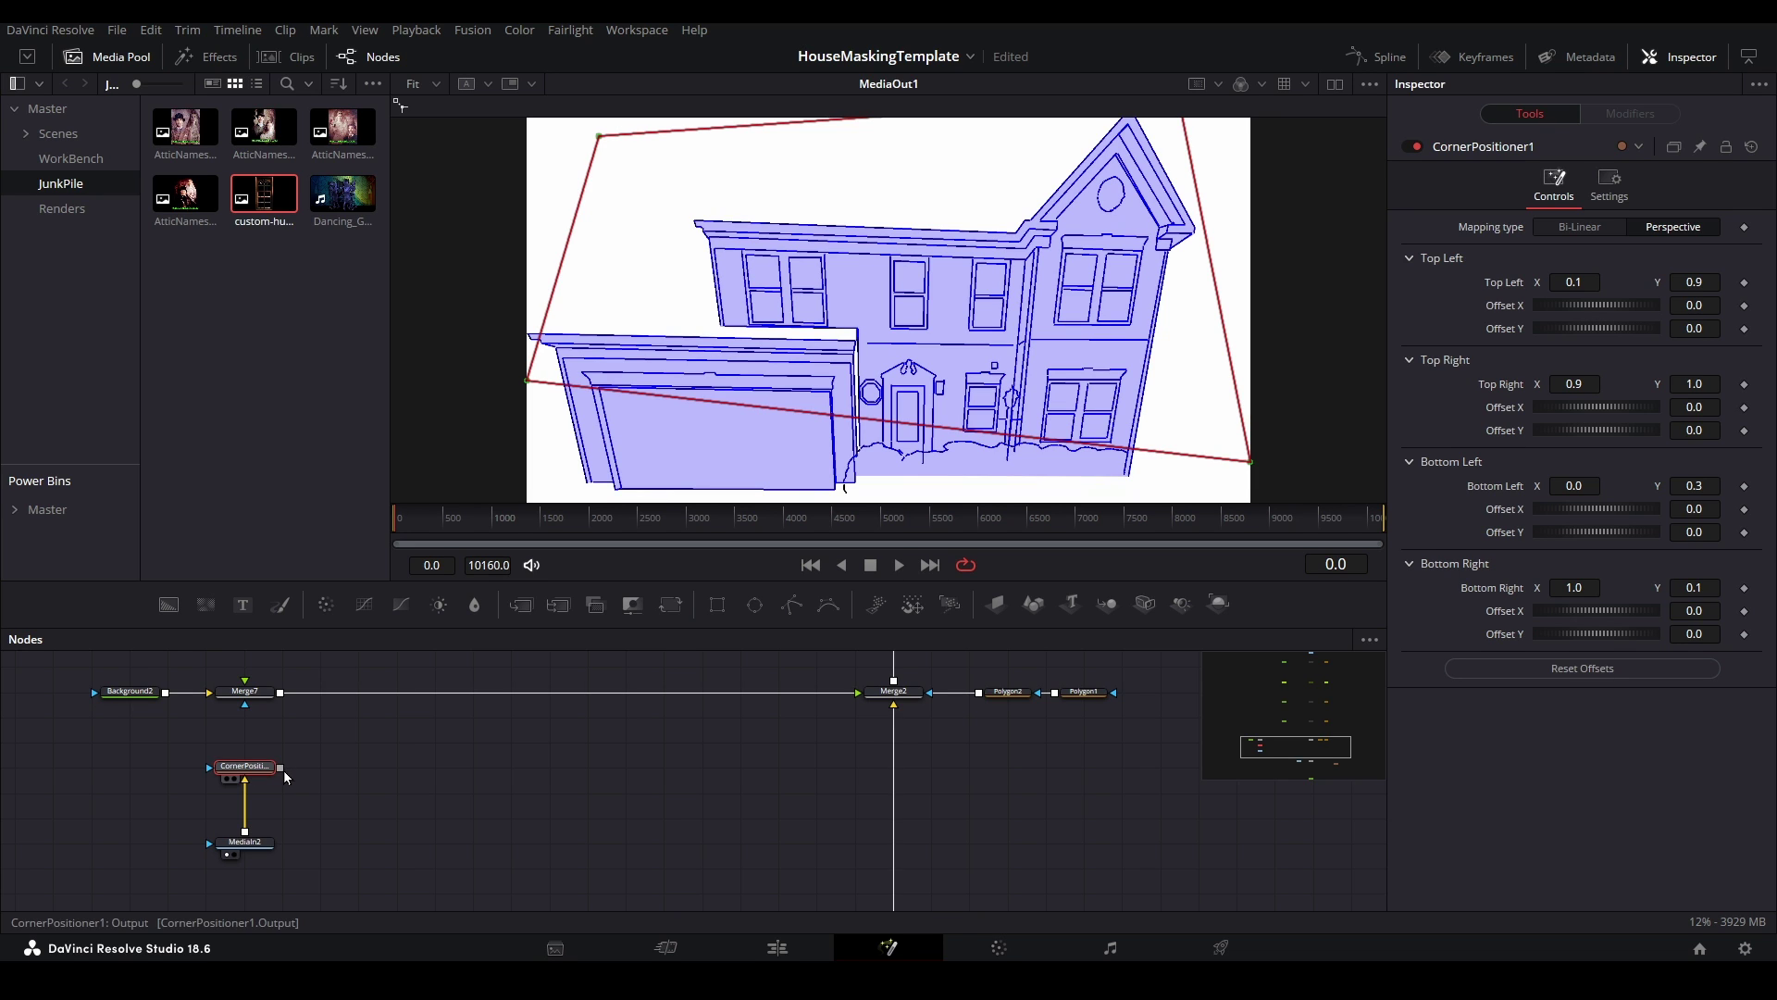
left_click_drag(281, 768, 265, 702)
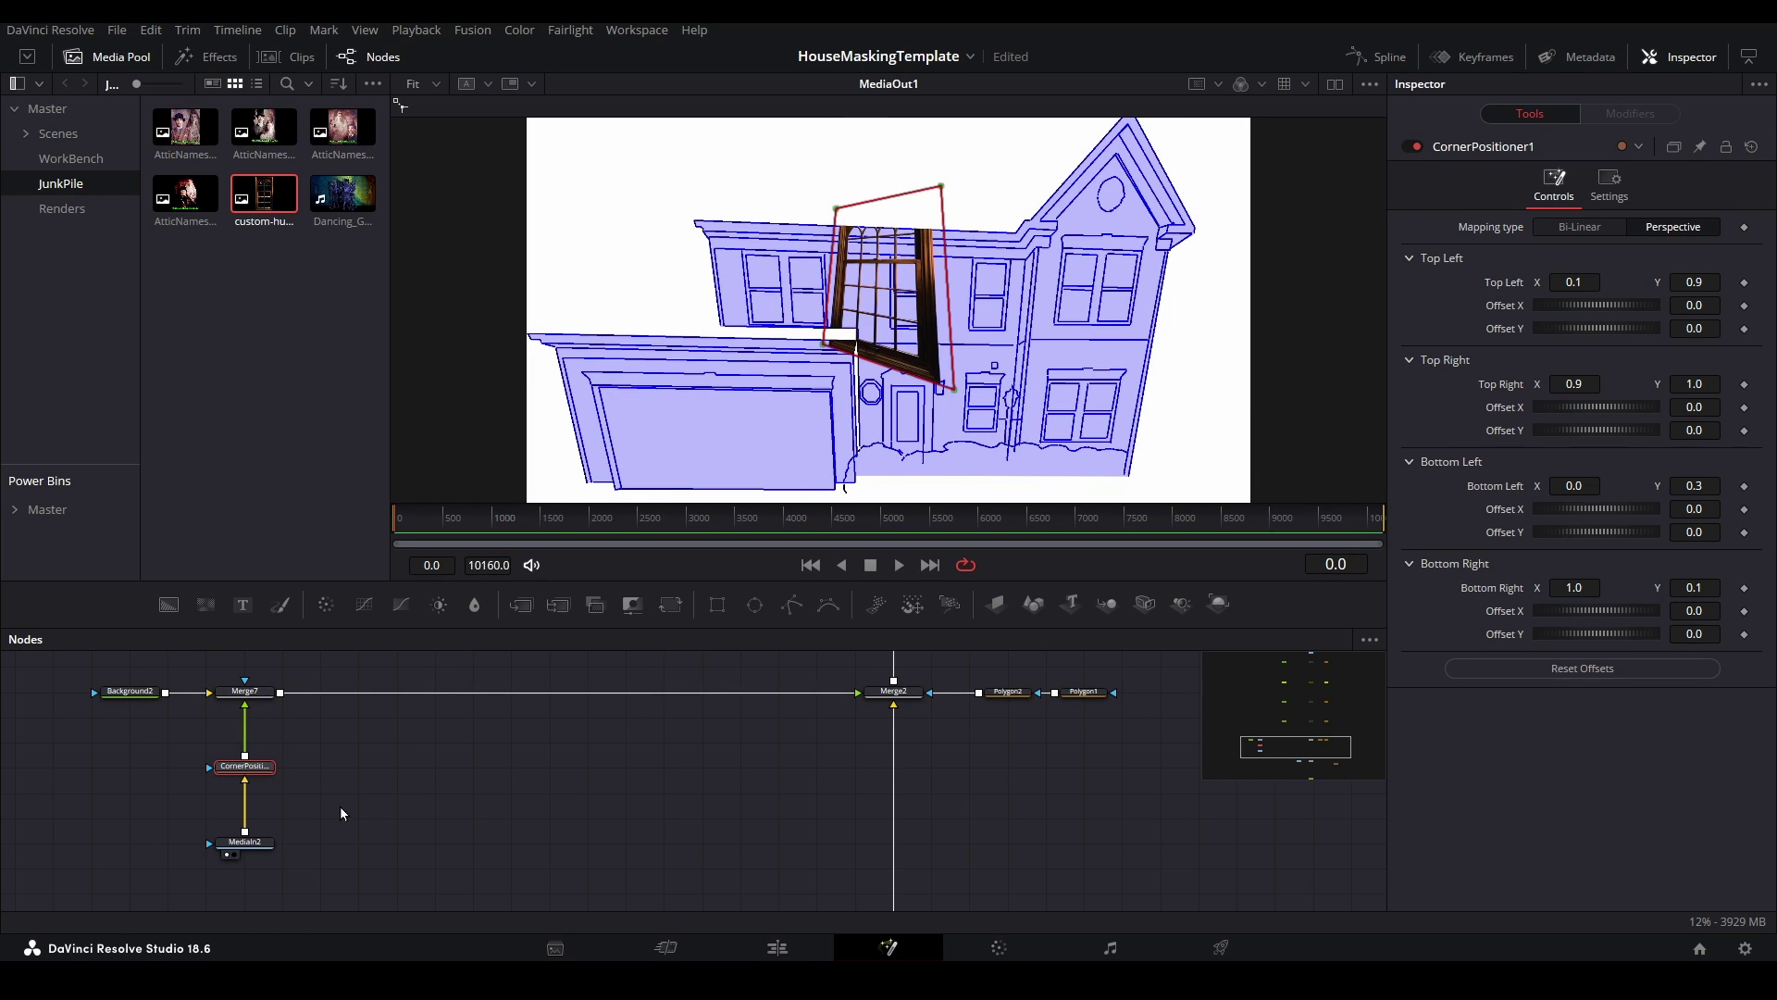
left_click_drag(943, 389, 1009, 331)
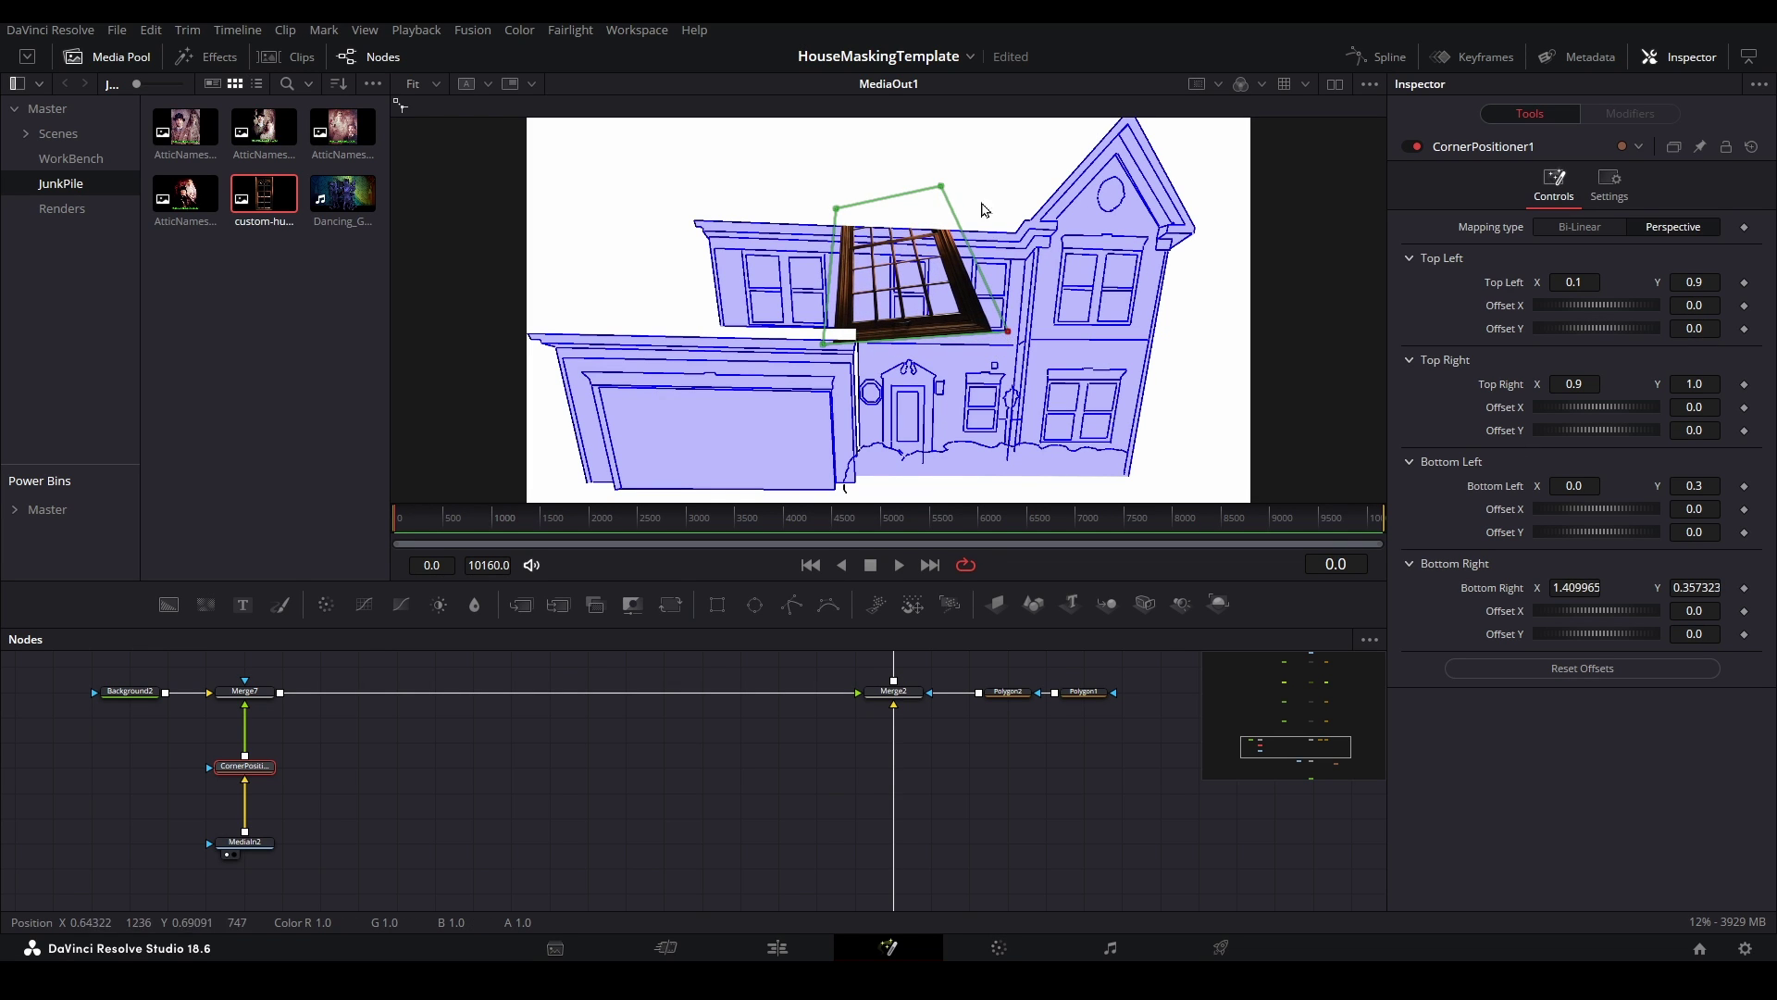
- Pin the window image's four corners onto the upper-floor house window
left_click_drag(942, 187, 1028, 261)
left_click_drag(837, 211, 920, 271)
left_click_drag(824, 346, 949, 341)
scroll(954, 334, "up", 3)
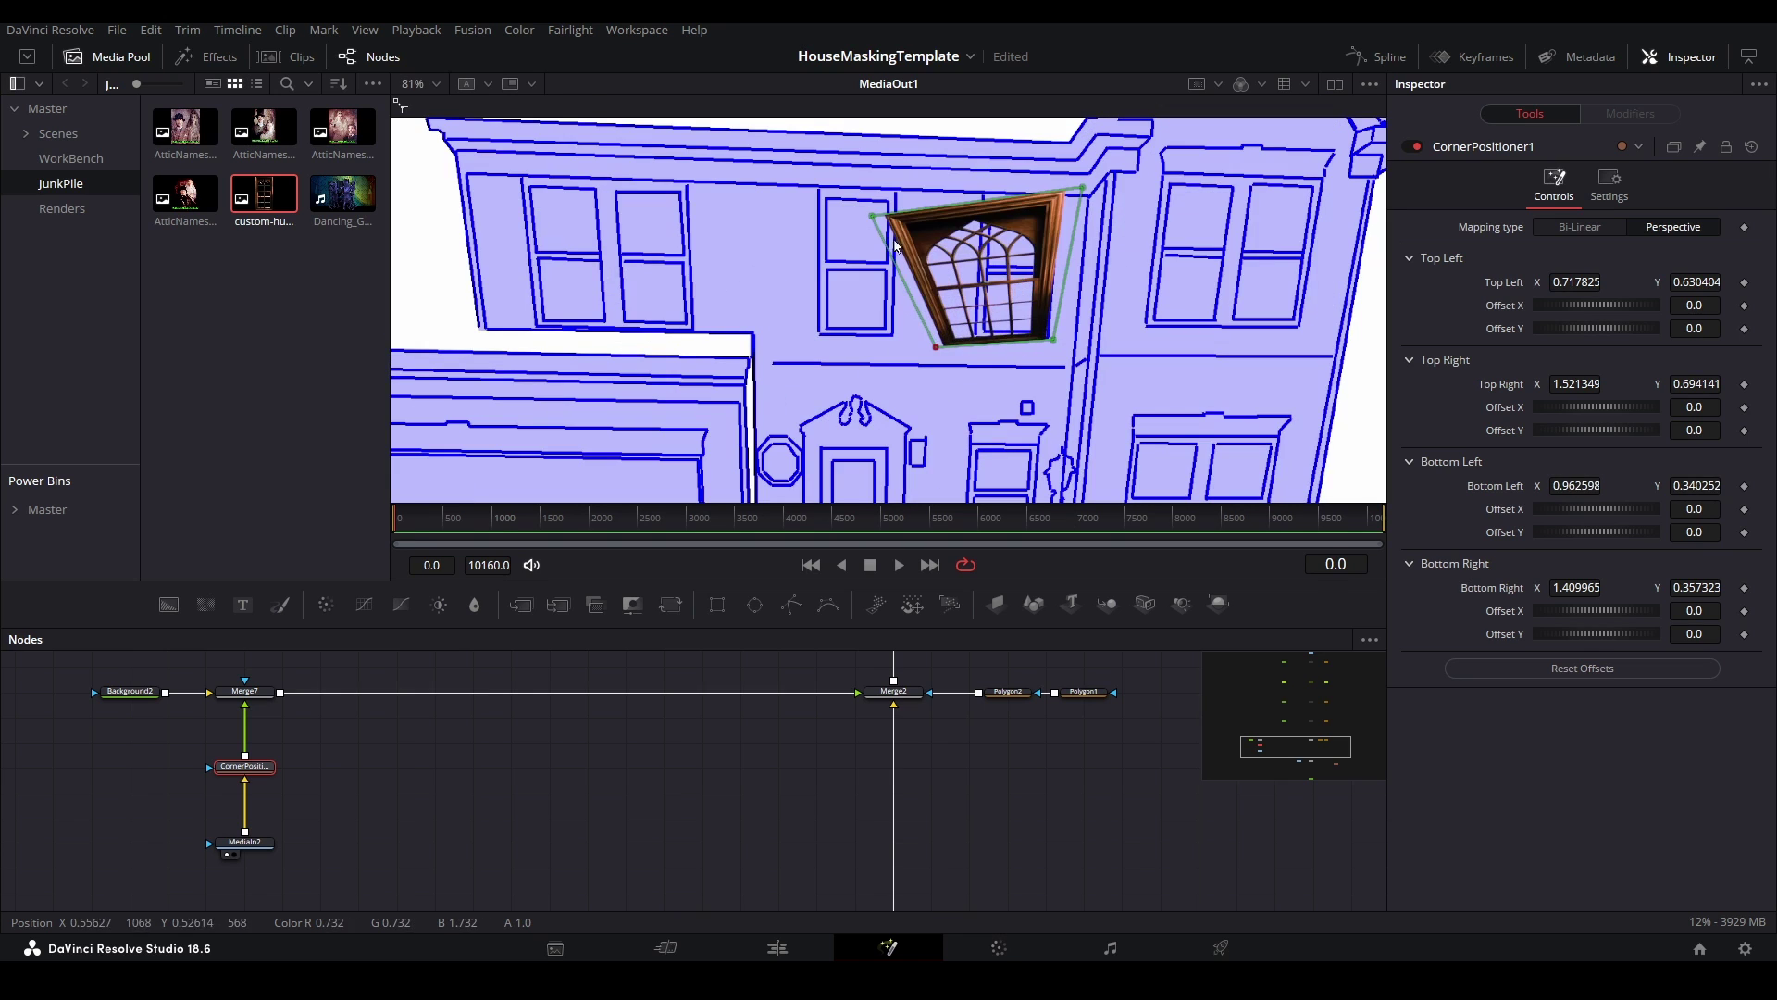
left_click_drag(880, 205, 980, 196)
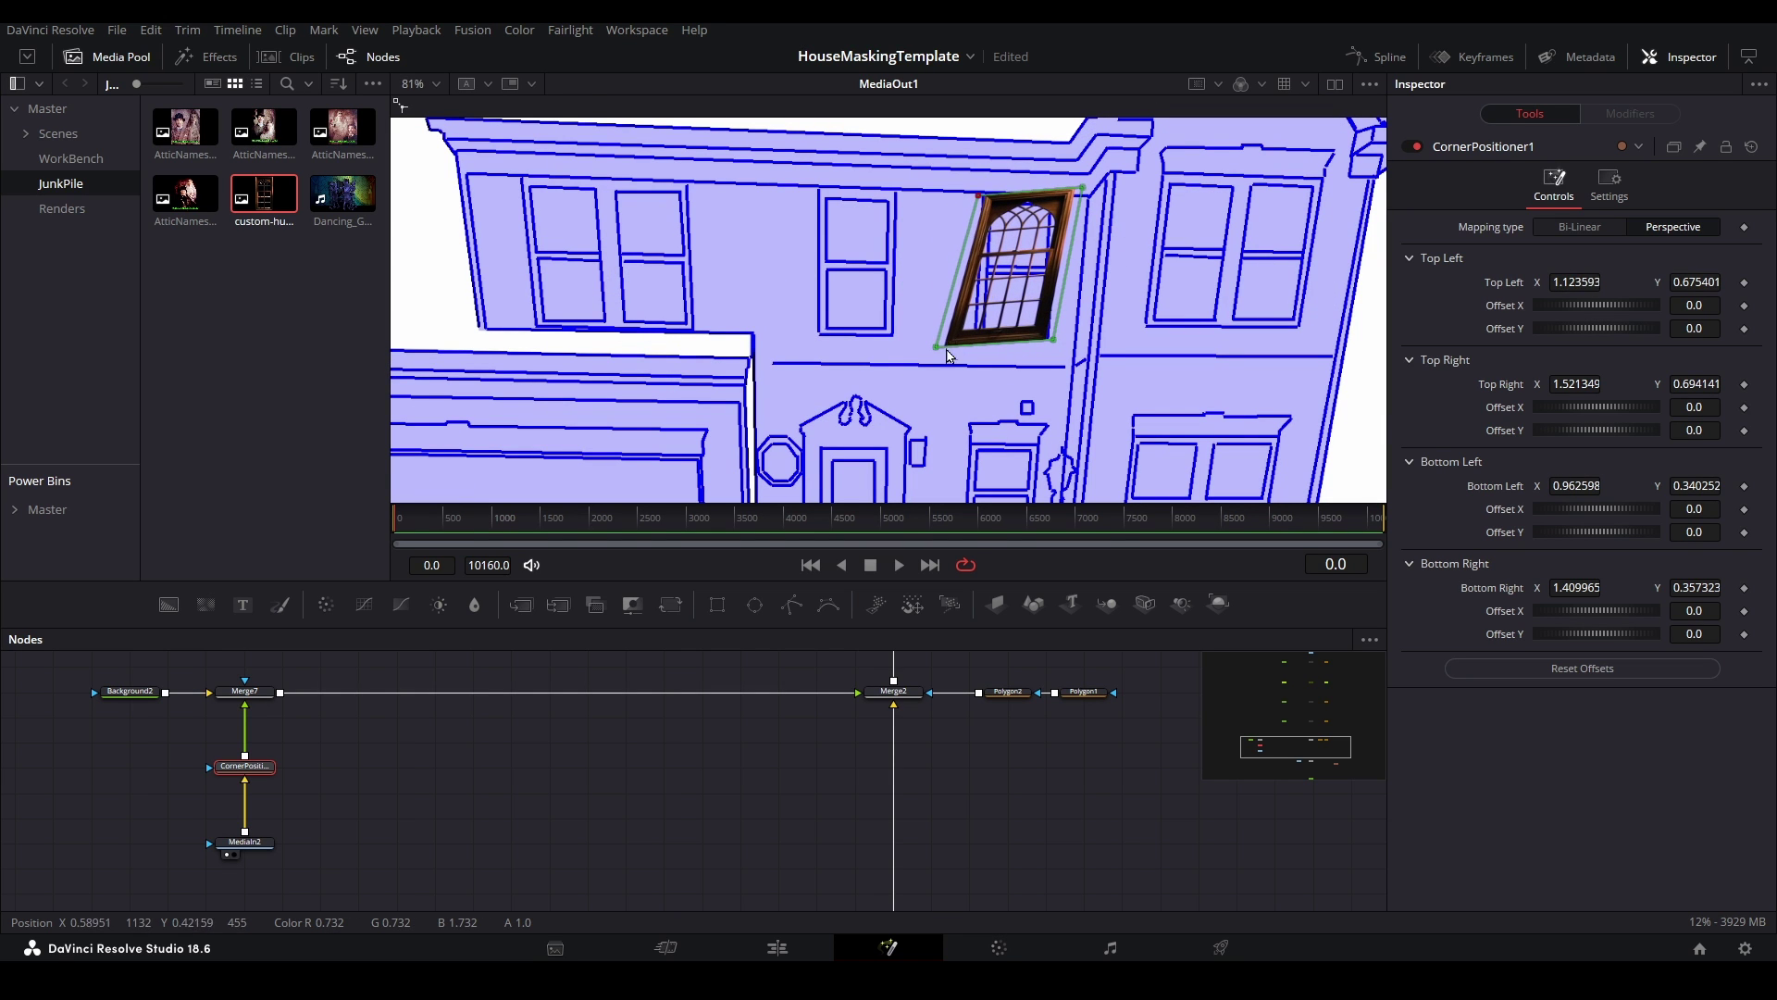
left_click_drag(937, 347, 970, 339)
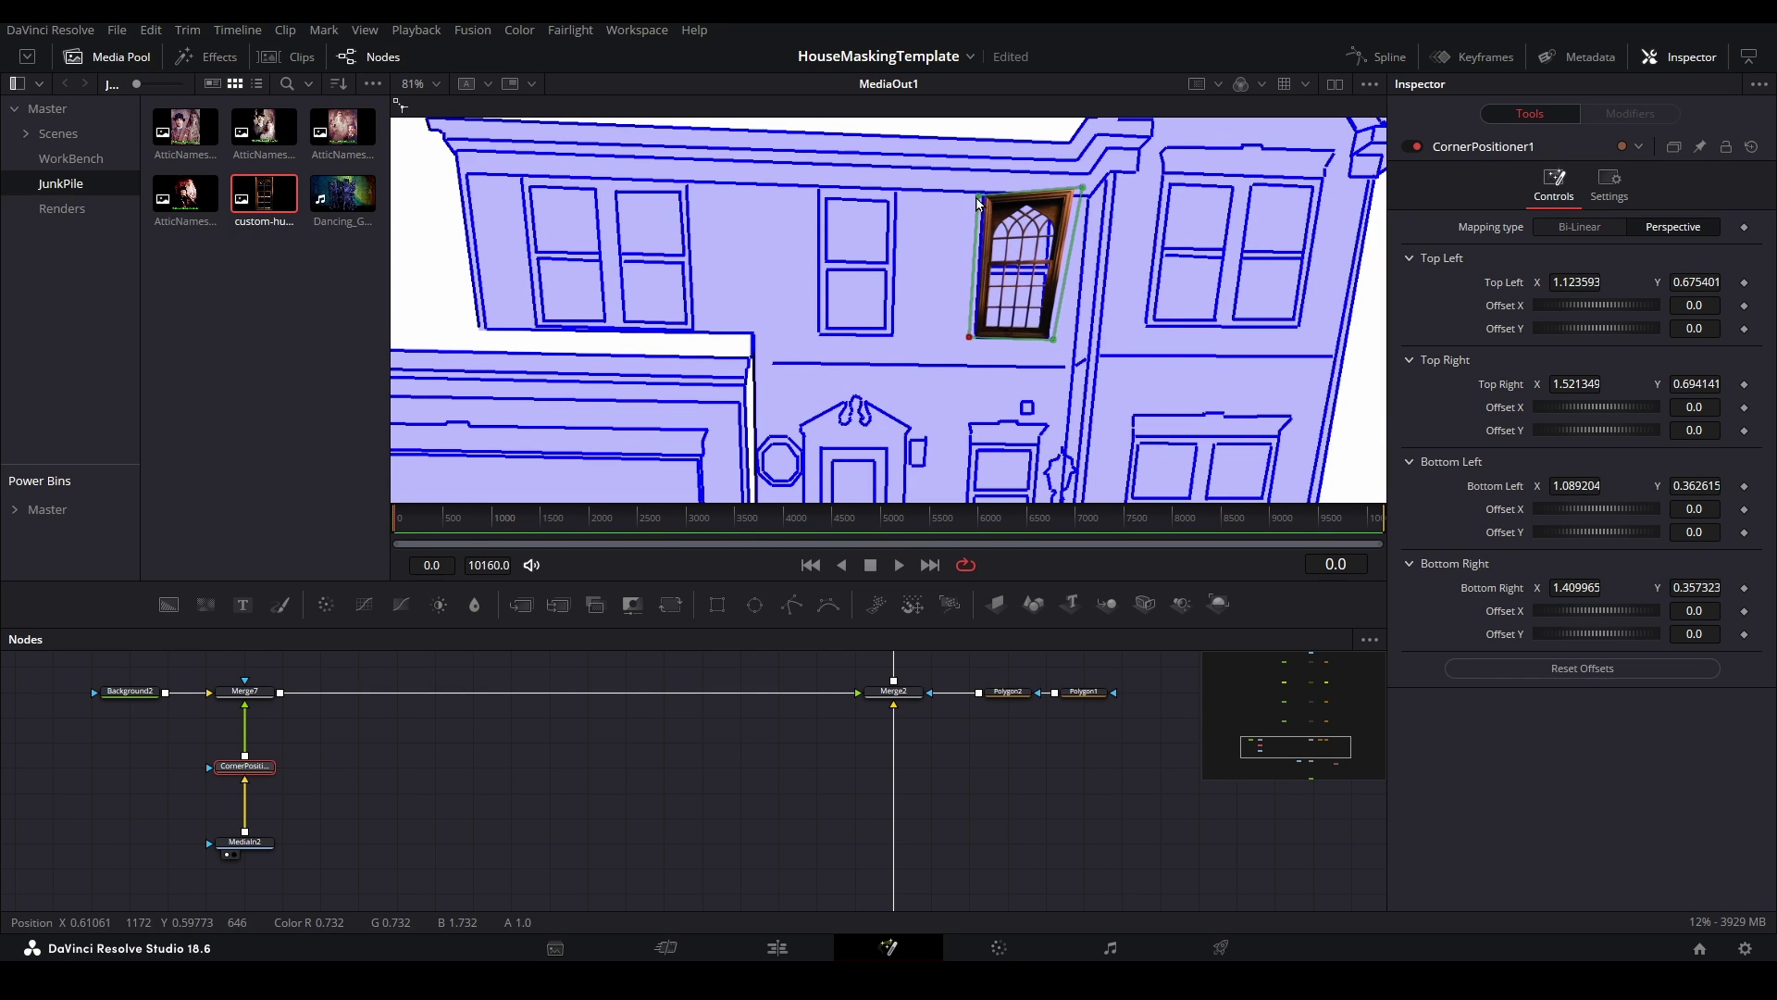
left_click_drag(980, 197, 976, 195)
left_click_drag(1083, 188, 1067, 195)
left_click(602, 776)
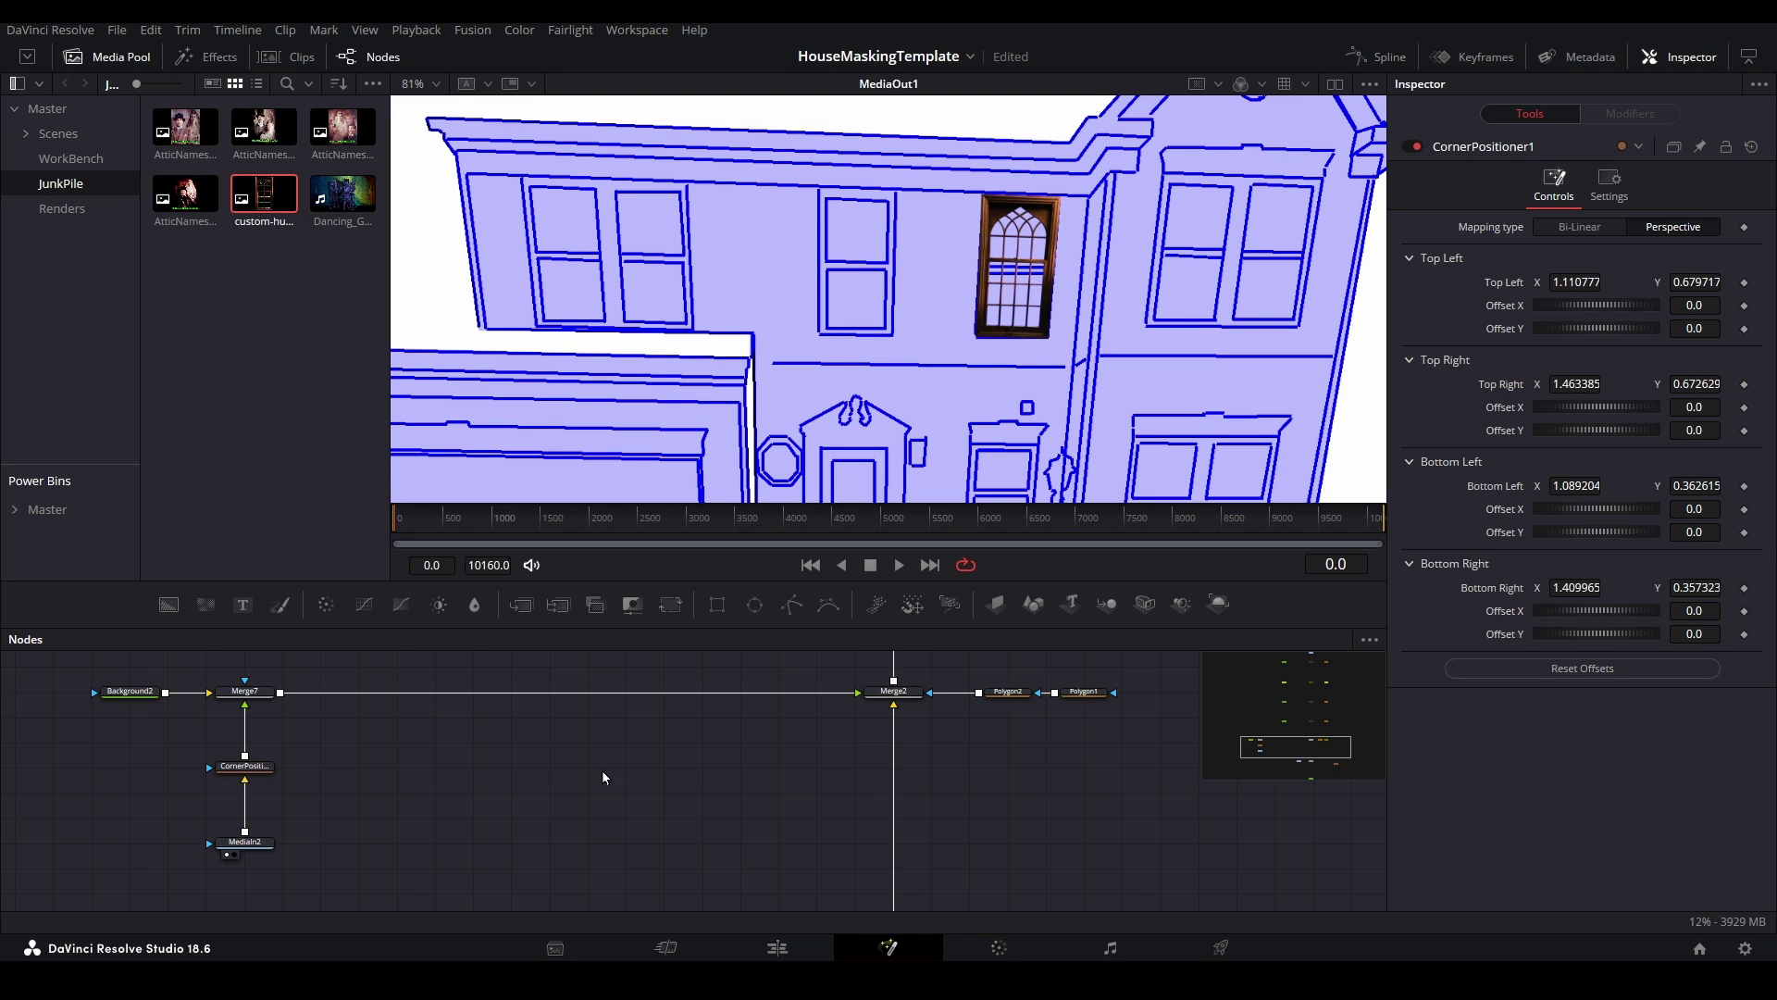
left_click_drag(359, 852, 214, 759)
- Copy and paste the window branch, add Merge8 after Merge7, and connect the copy into it
key("ctrl+c")
key("ctrl+v")
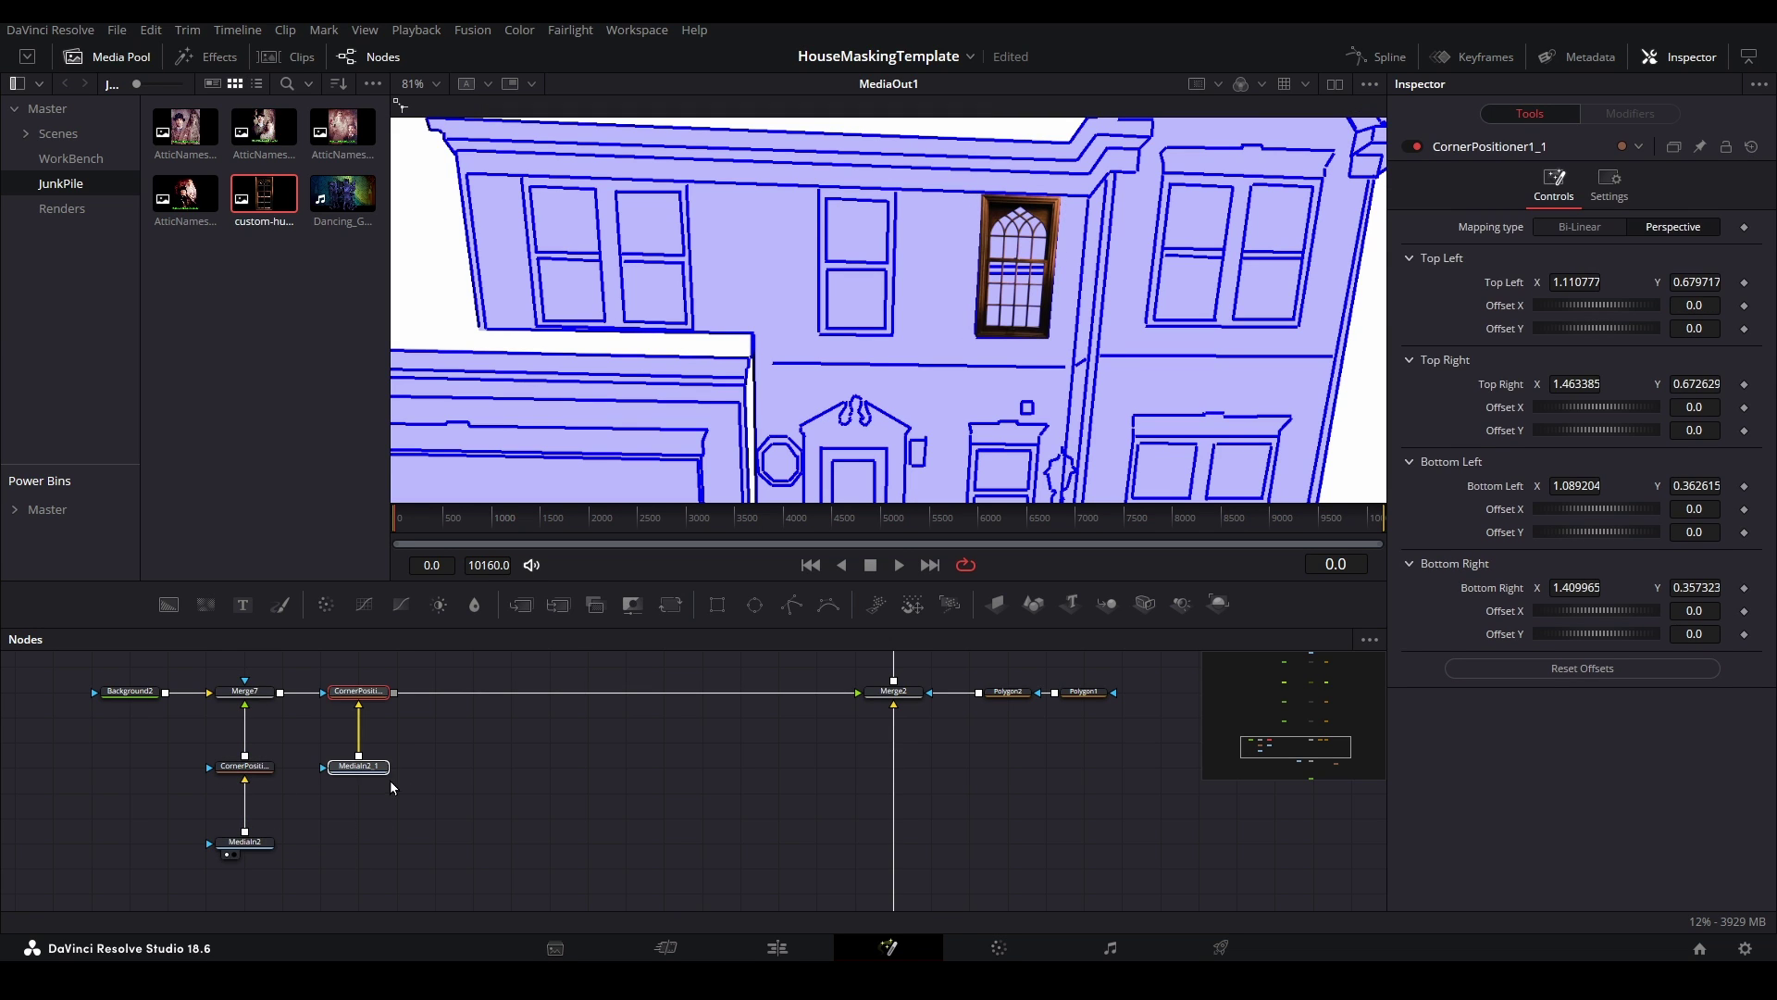
left_click_drag(353, 691, 353, 768)
left_click(439, 692)
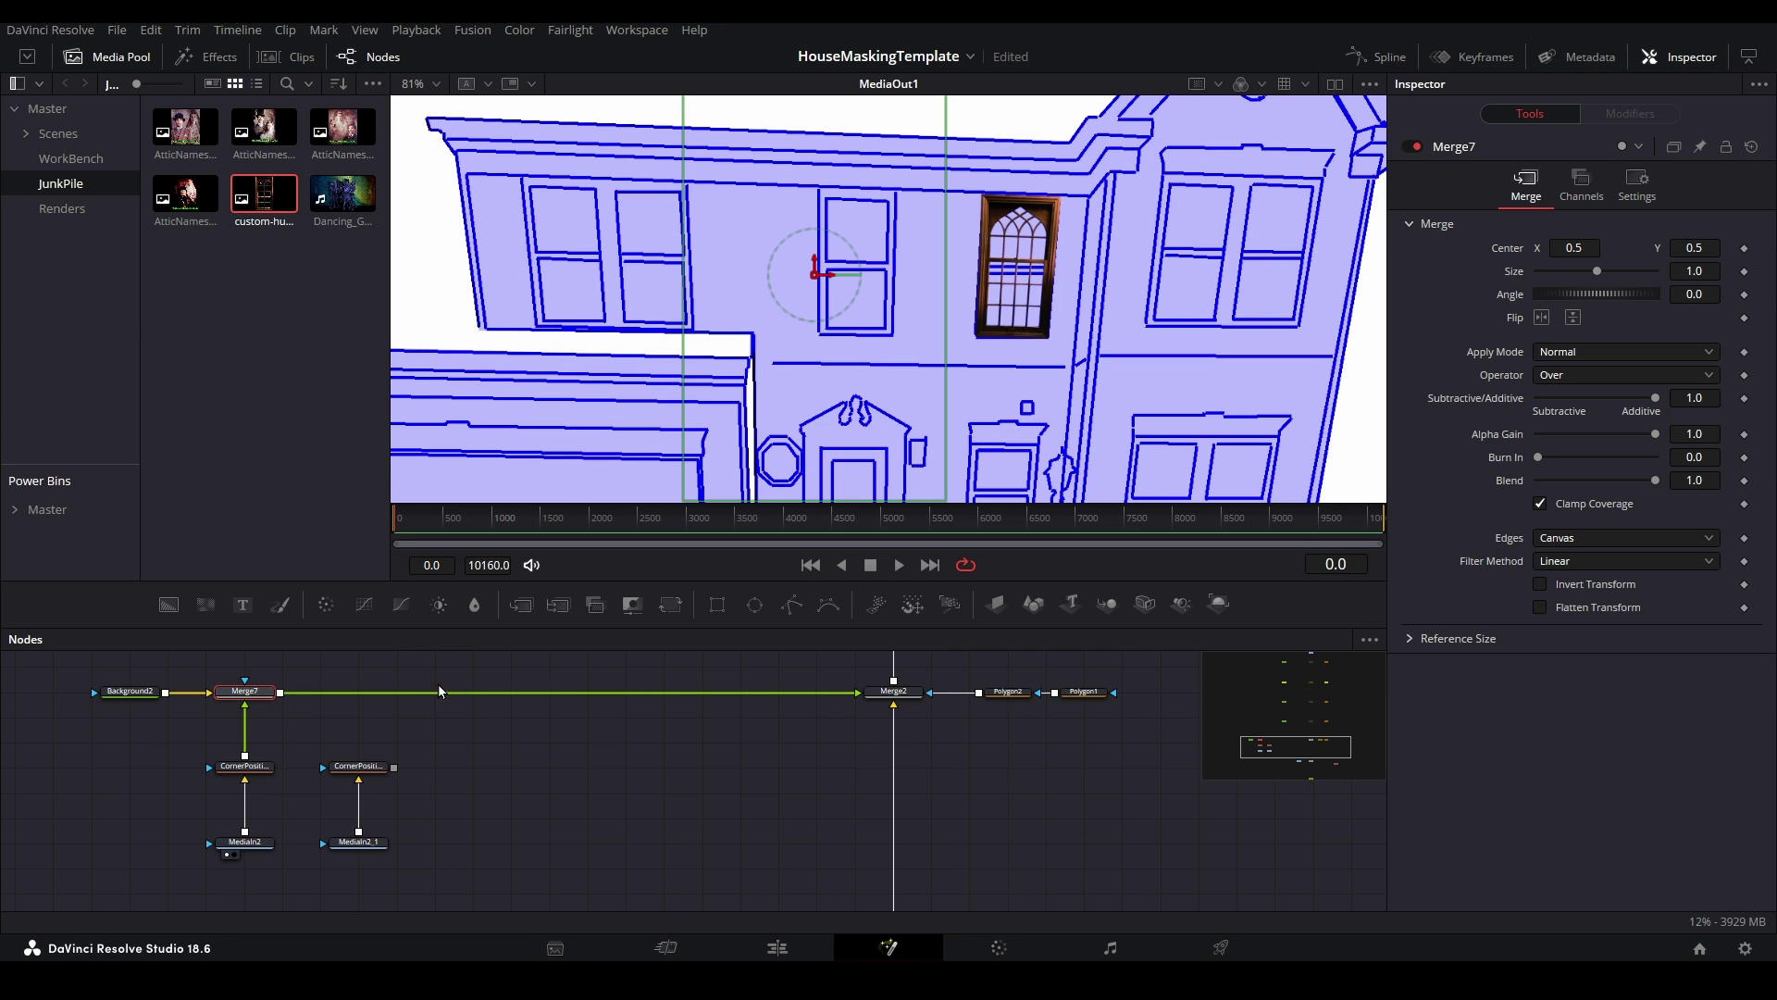
left_click(526, 603)
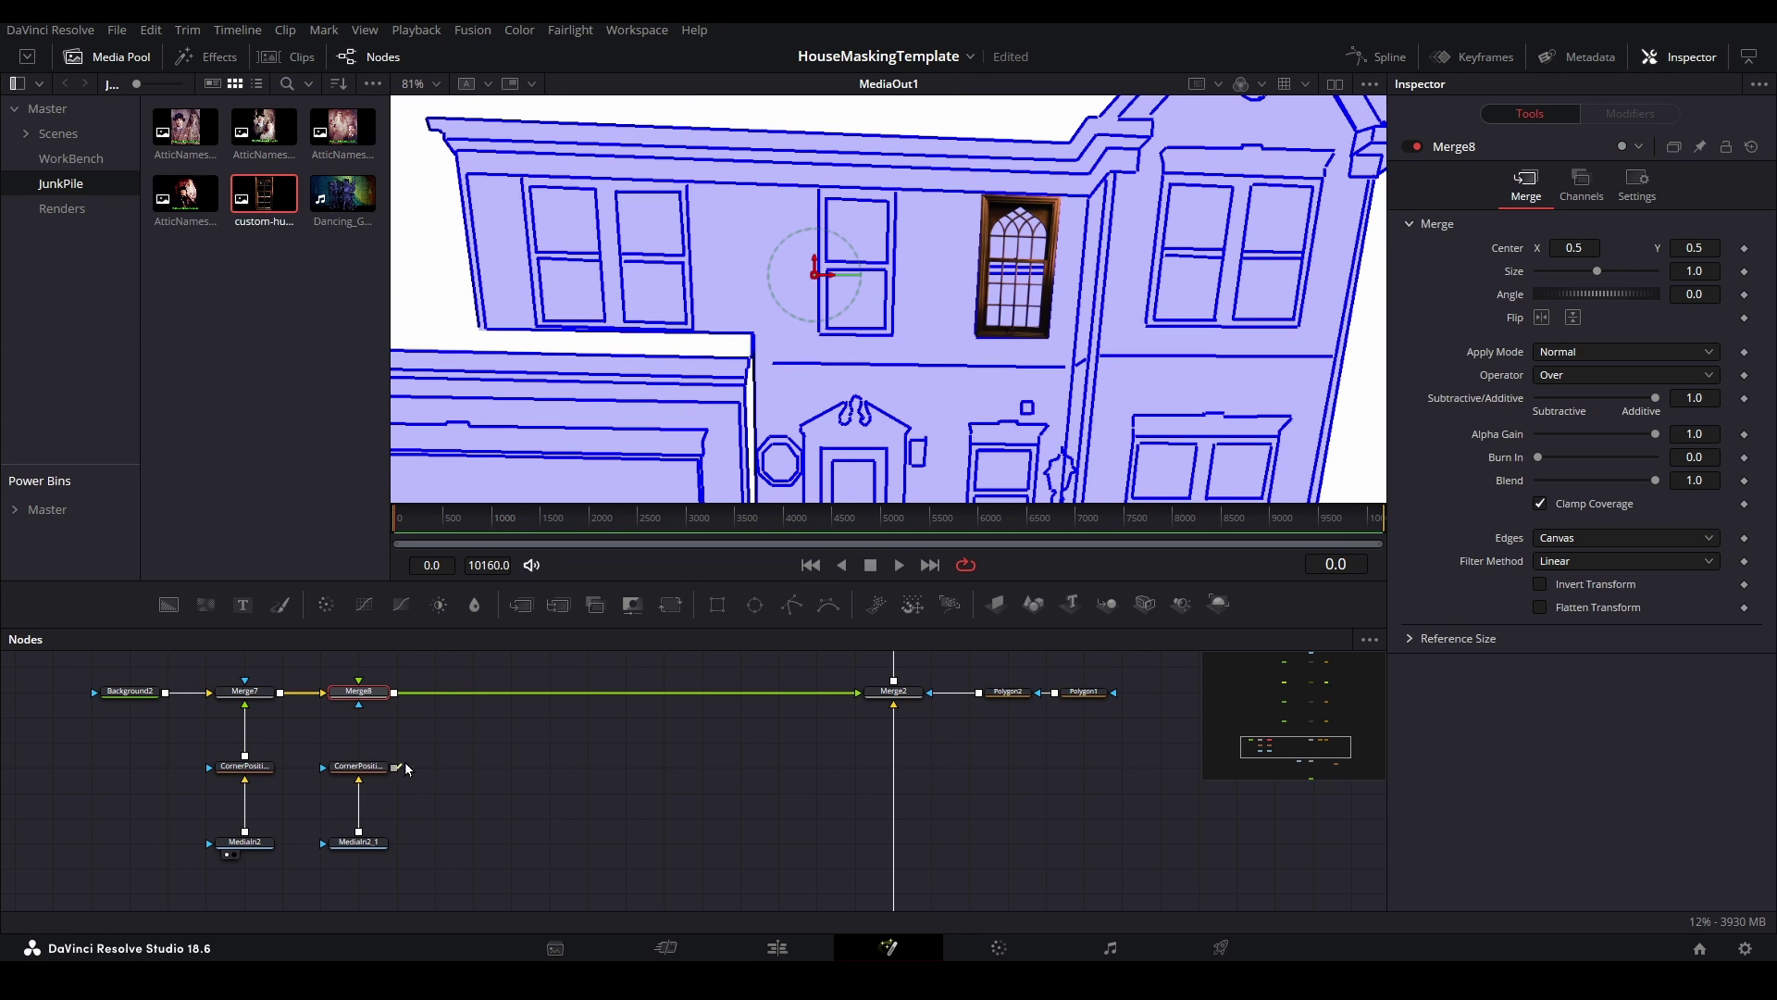
left_click_drag(408, 767, 358, 705)
- Corner-pin the copied image into the second upper window
key("shift+z")
left_click(358, 766)
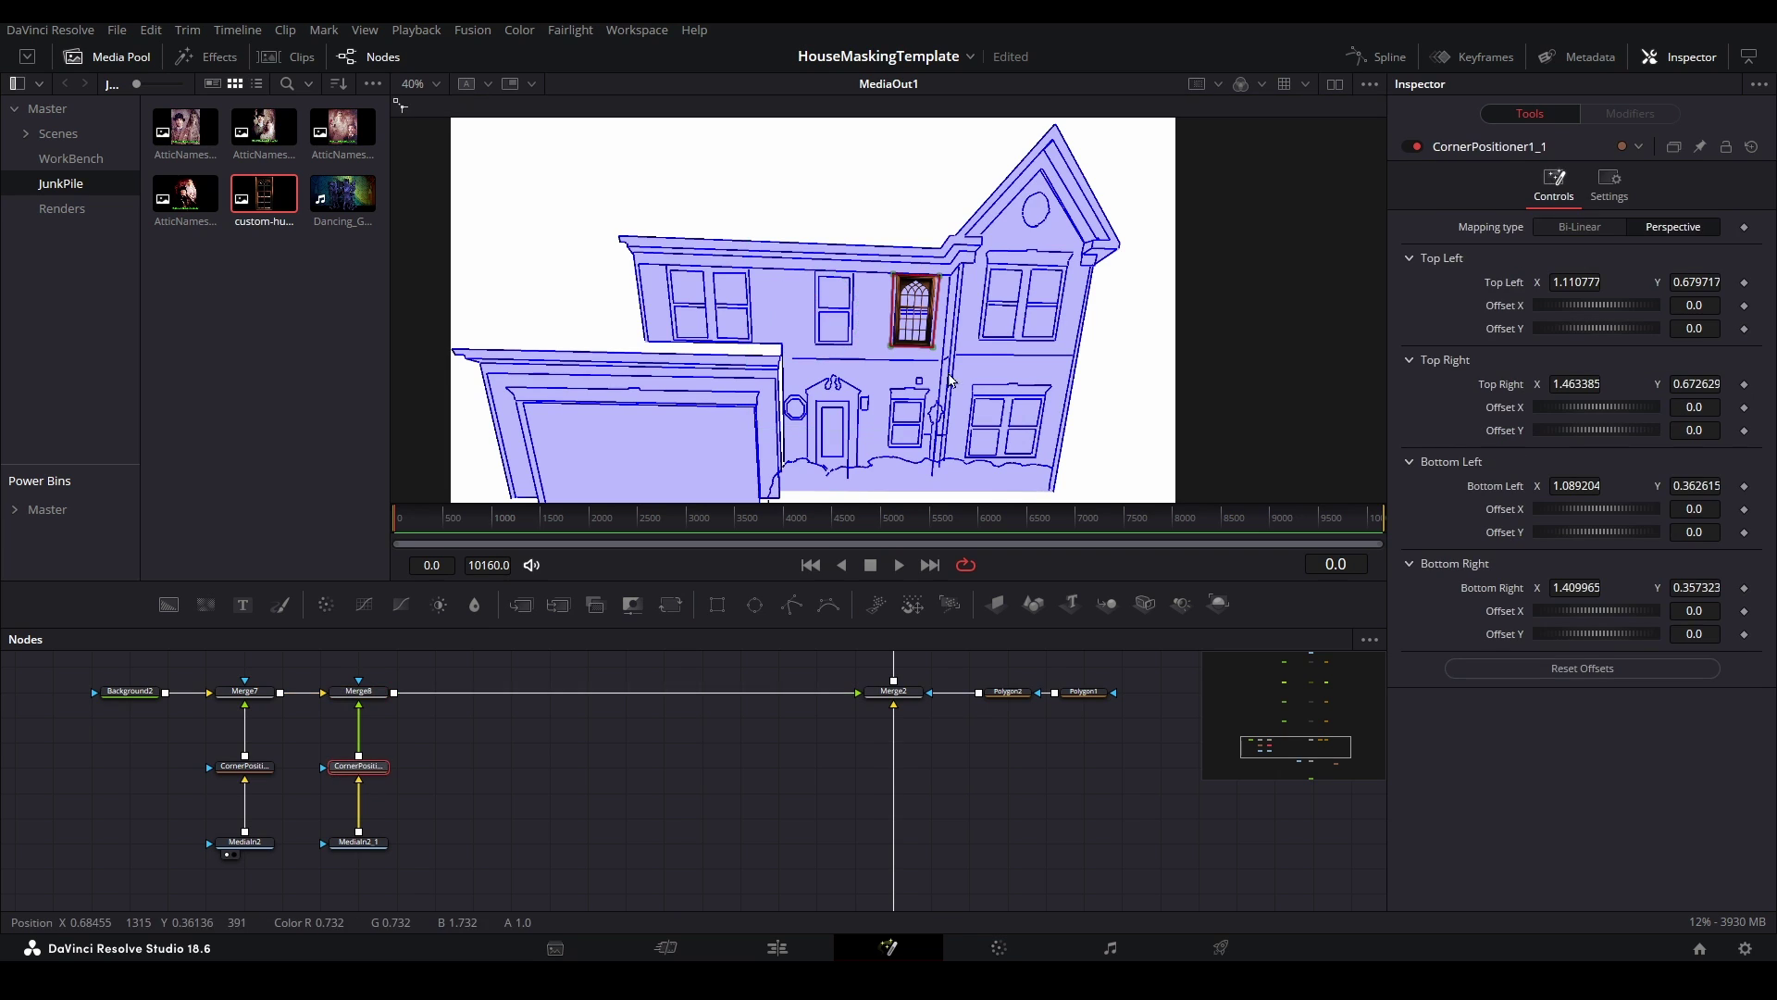
left_click_drag(892, 276, 1019, 267)
scroll(976, 338, "up", 3)
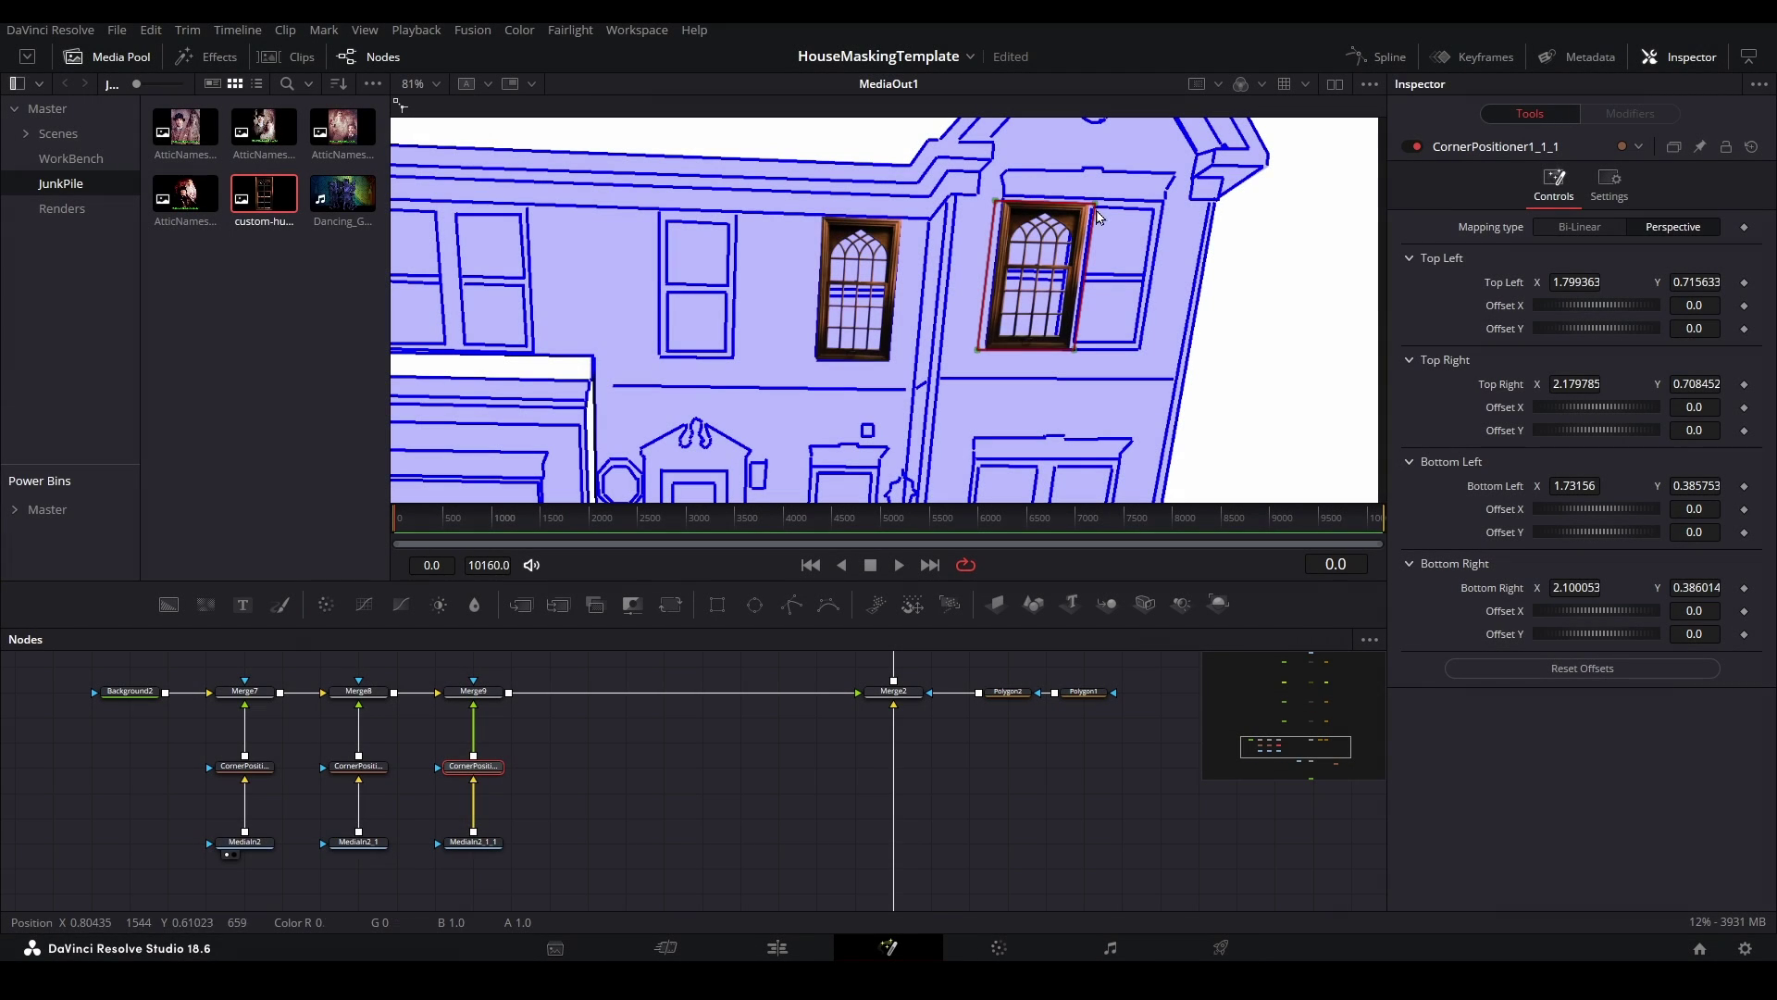
left_click_drag(1091, 205, 1177, 202)
left_click_drag(1074, 350, 1152, 353)
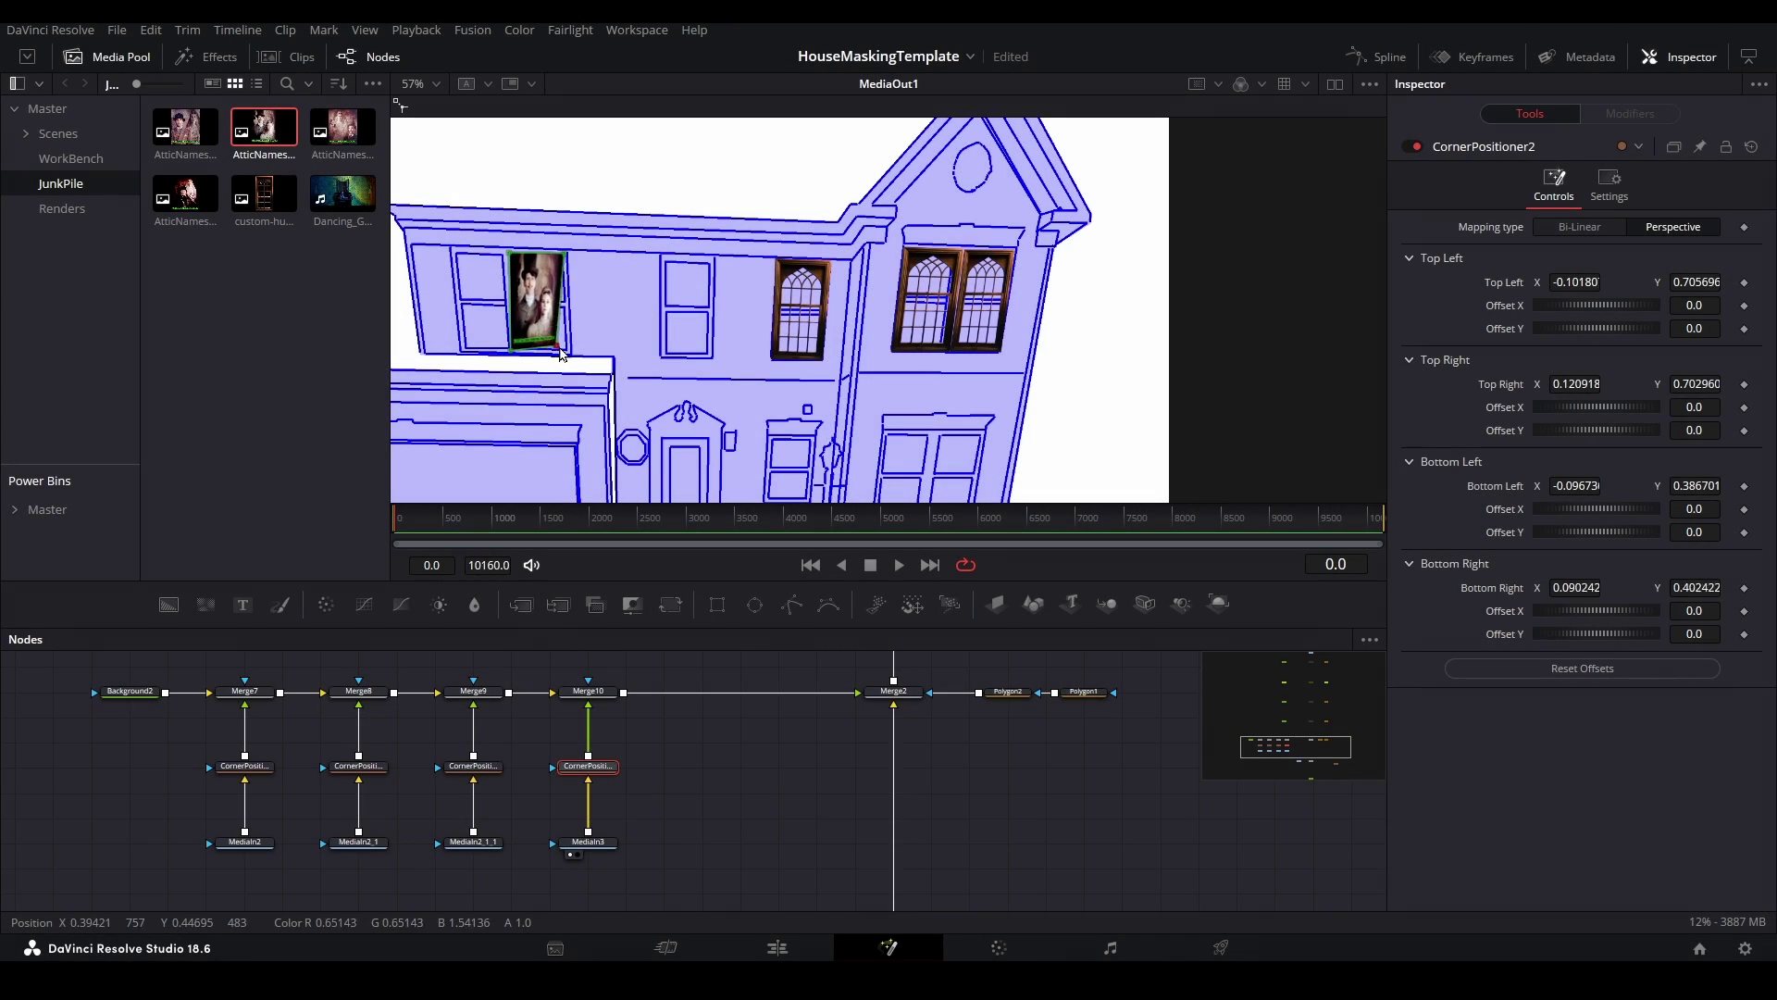
- Refine the portrait's corners in the left window and pin the Dancing clip onto the garage door
left_click_drag(577, 365, 568, 352)
scroll(550, 337, "up", 3)
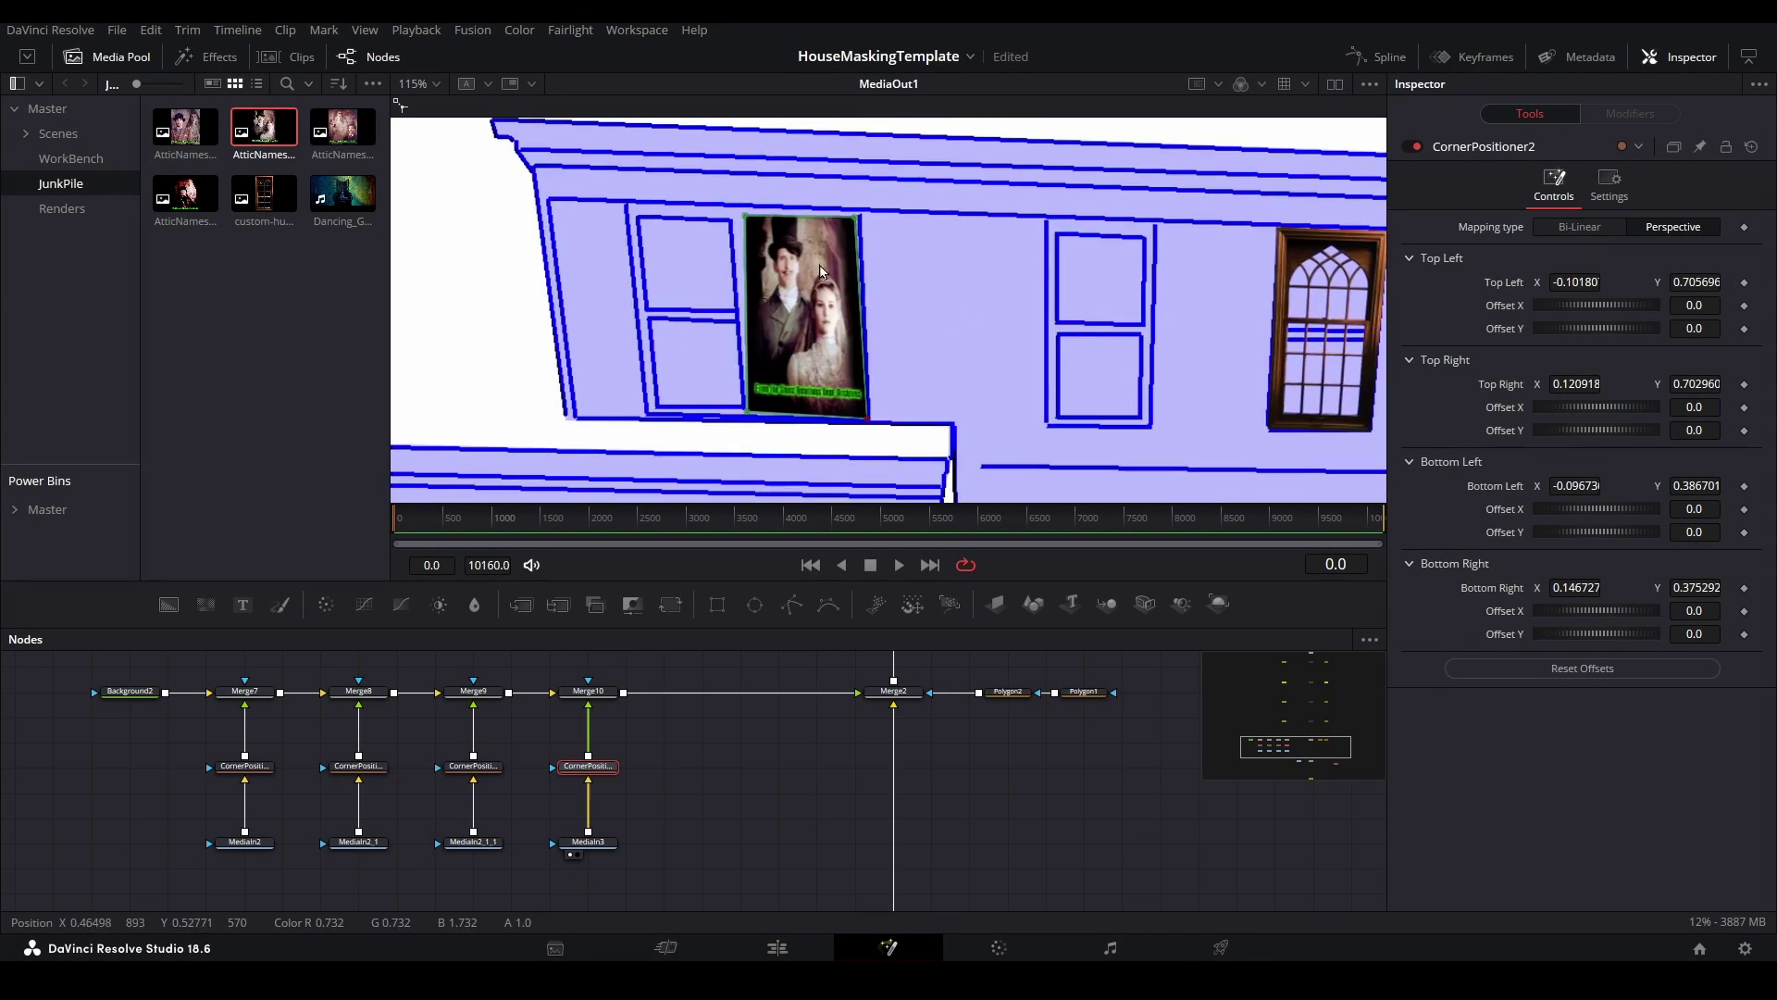
left_click_drag(749, 222, 746, 228)
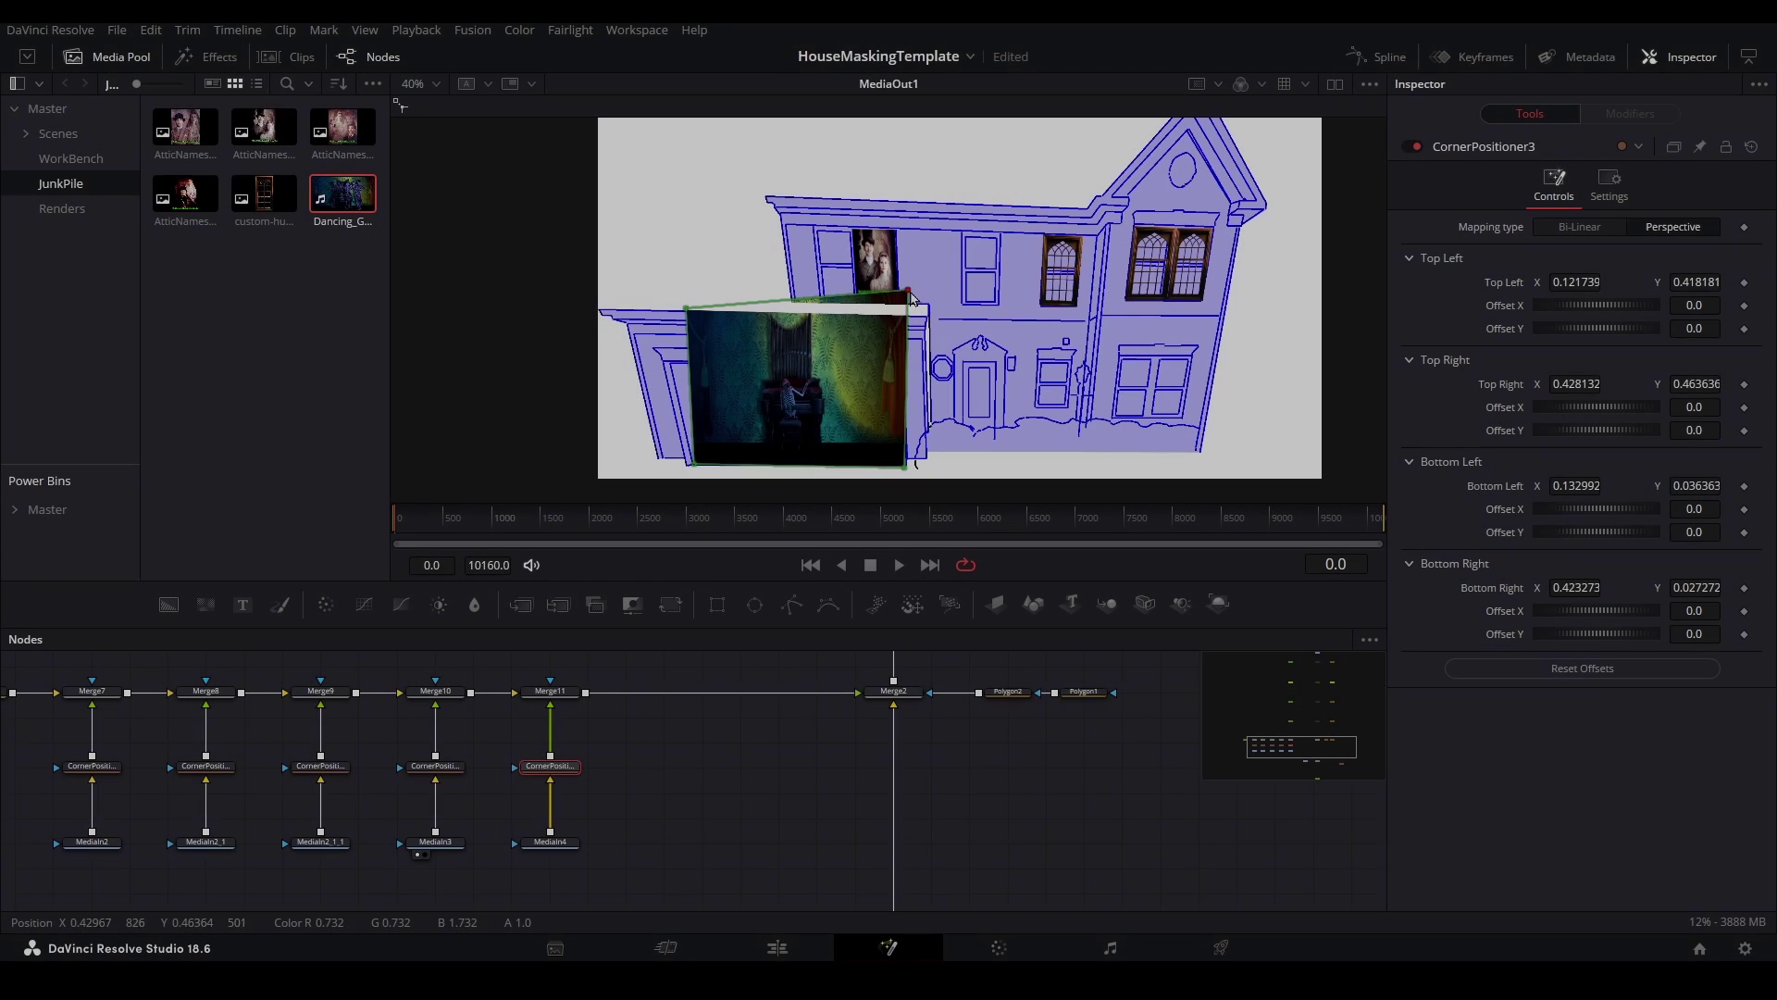
left_click_drag(875, 325, 903, 369)
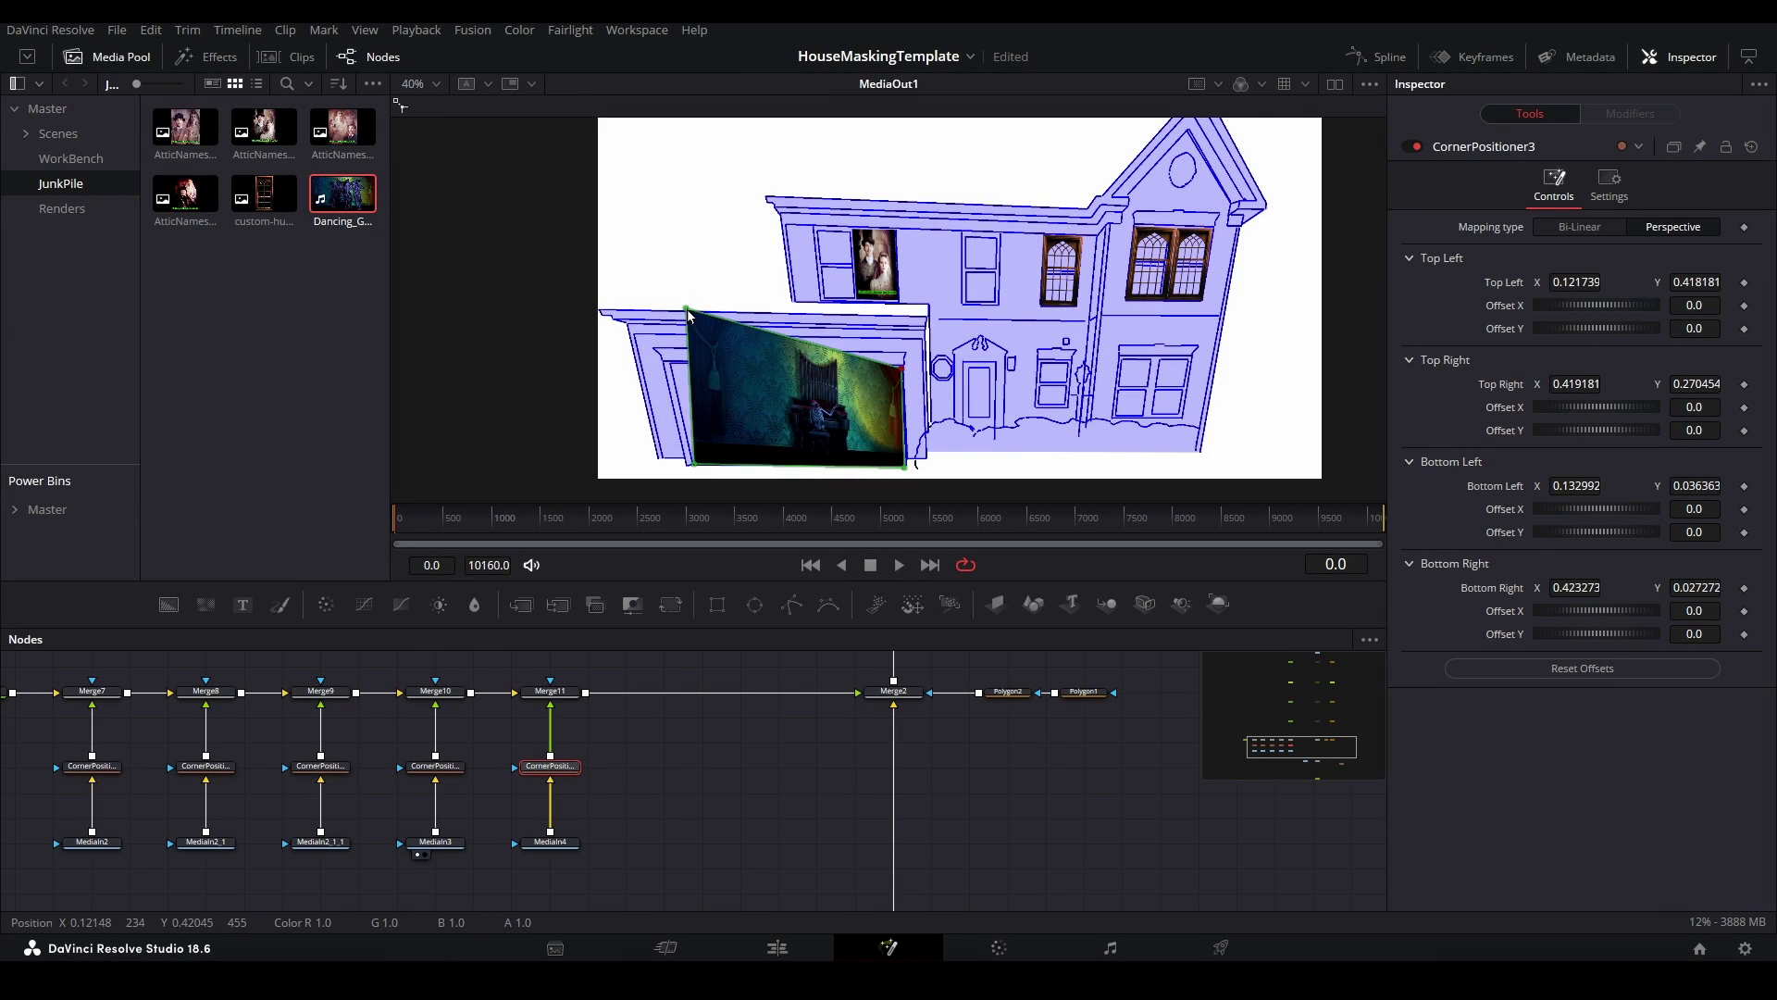
left_click_drag(687, 309, 671, 373)
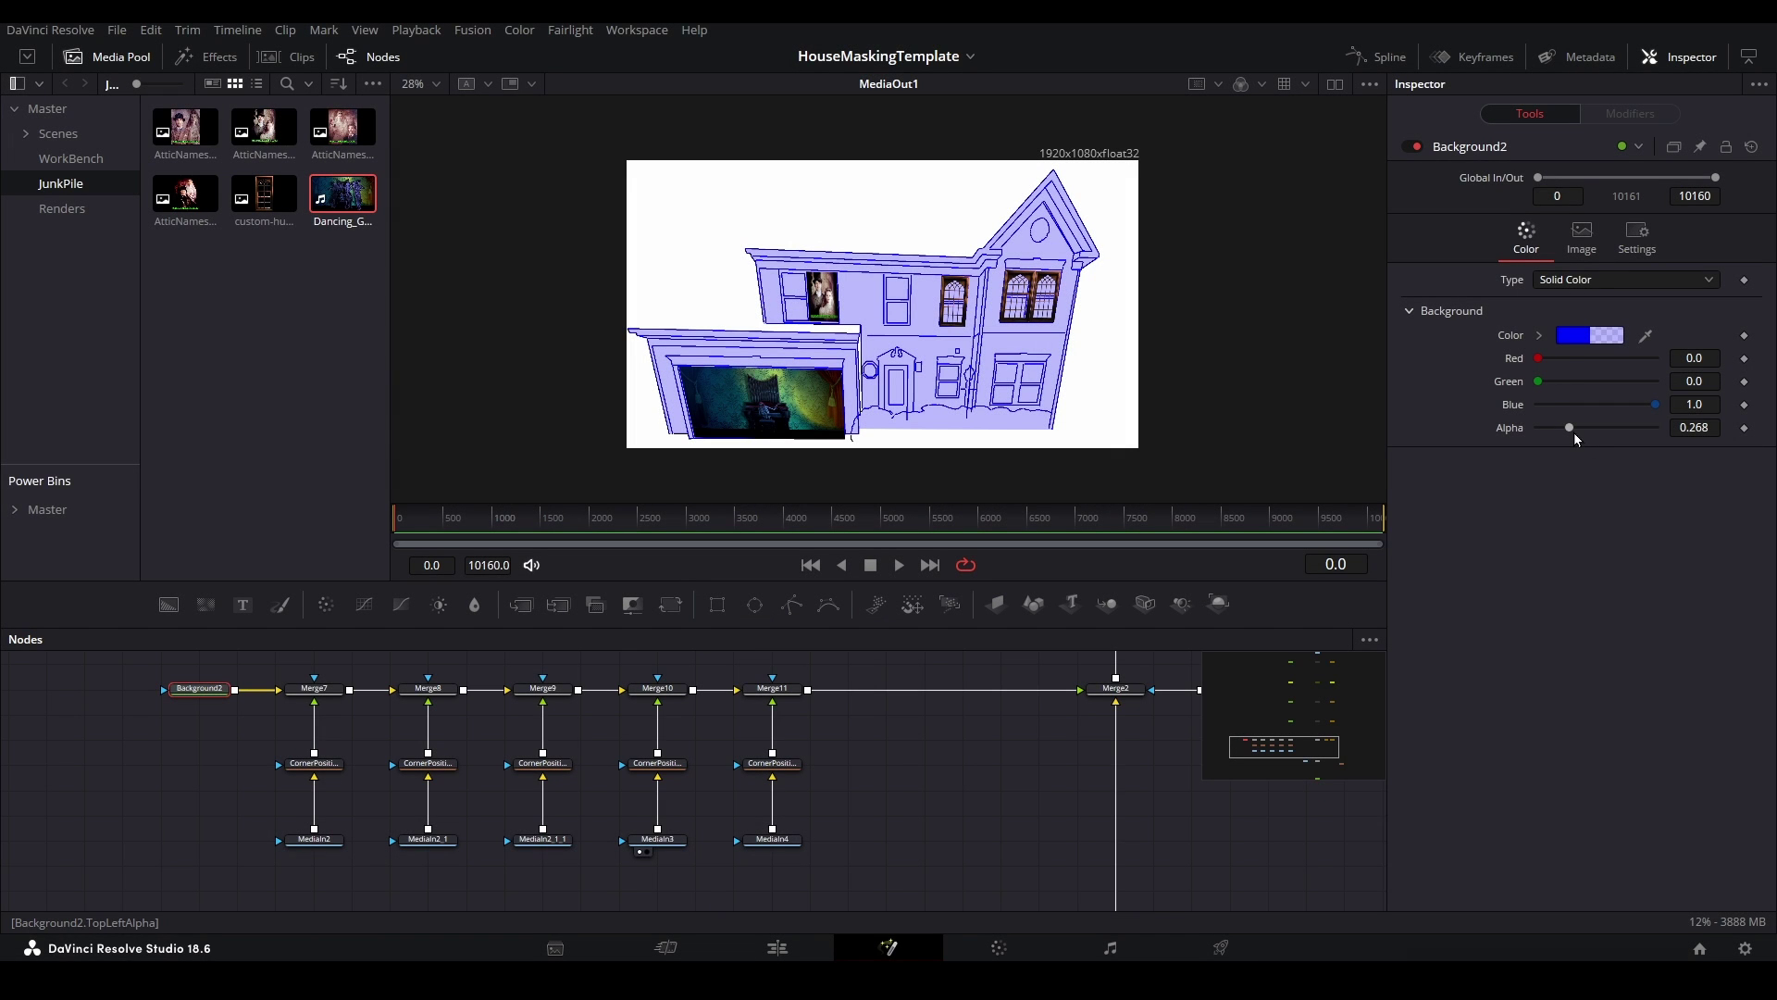
- Raise Background2's alpha to 1.0 for a fully opaque blue fill
left_click_drag(1573, 431, 1698, 426)
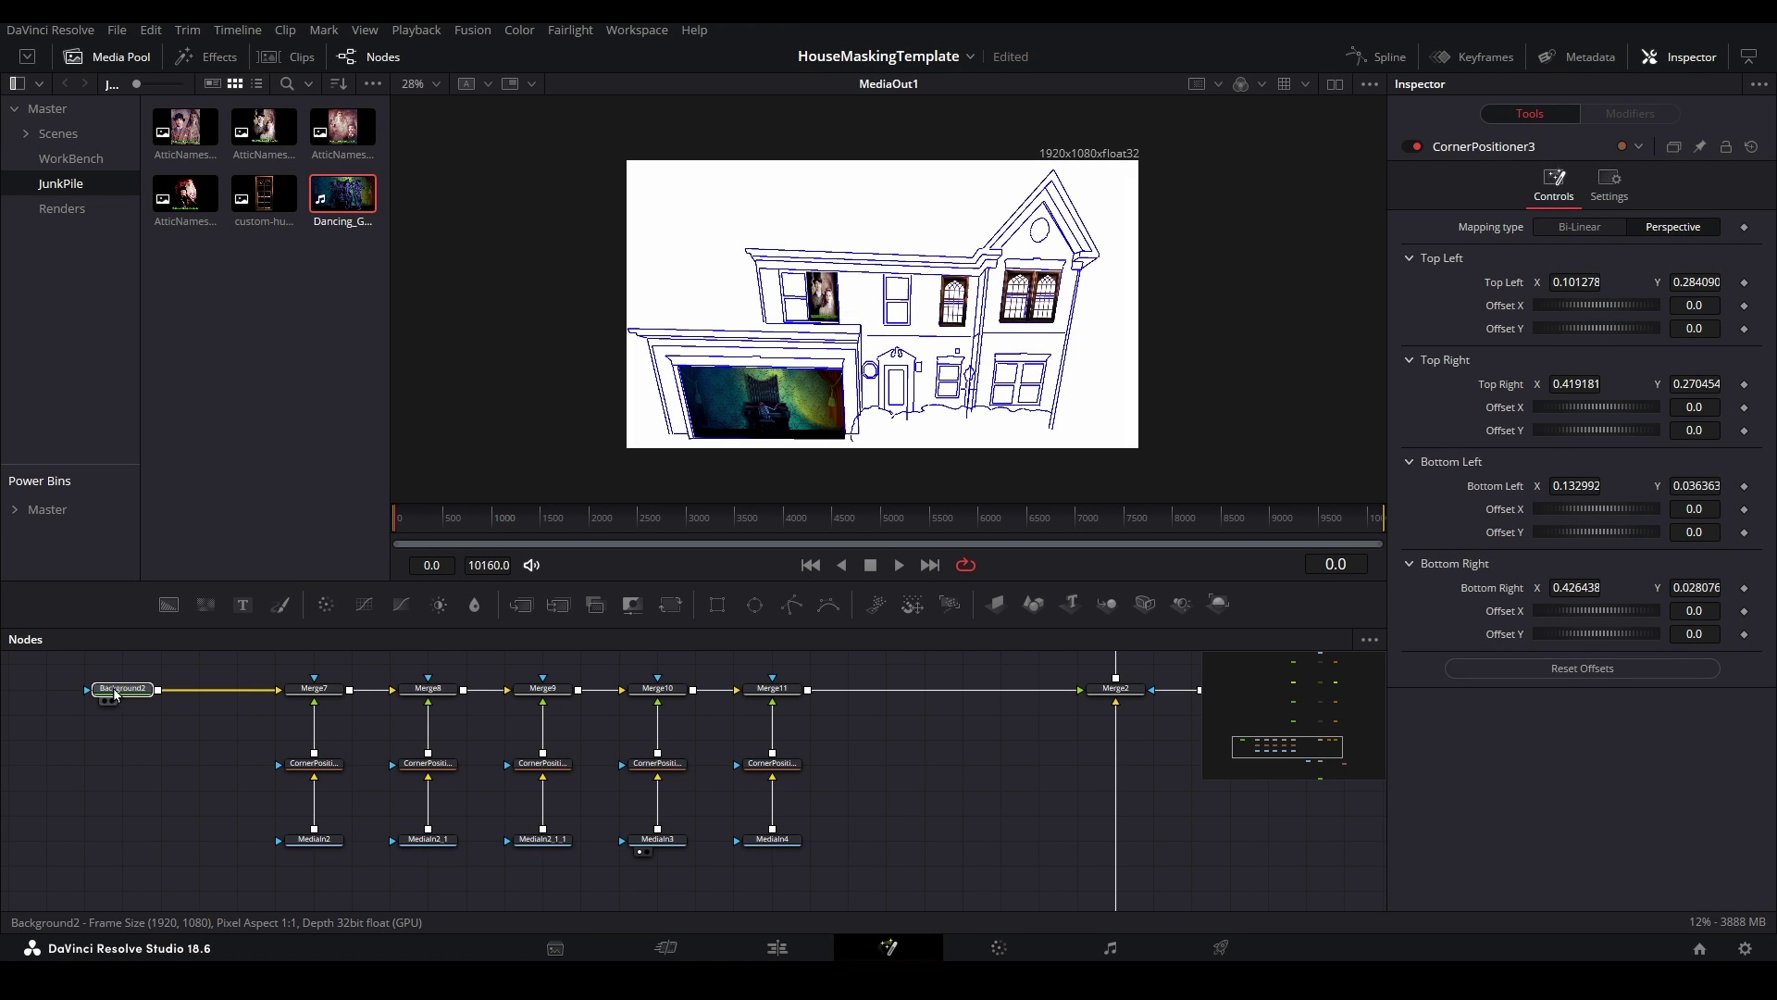
- Delete all Merge, CornerPositioner and MediaIn asset nodes and make Background2 translucent blue
left_click_drag(115, 694, 78, 694)
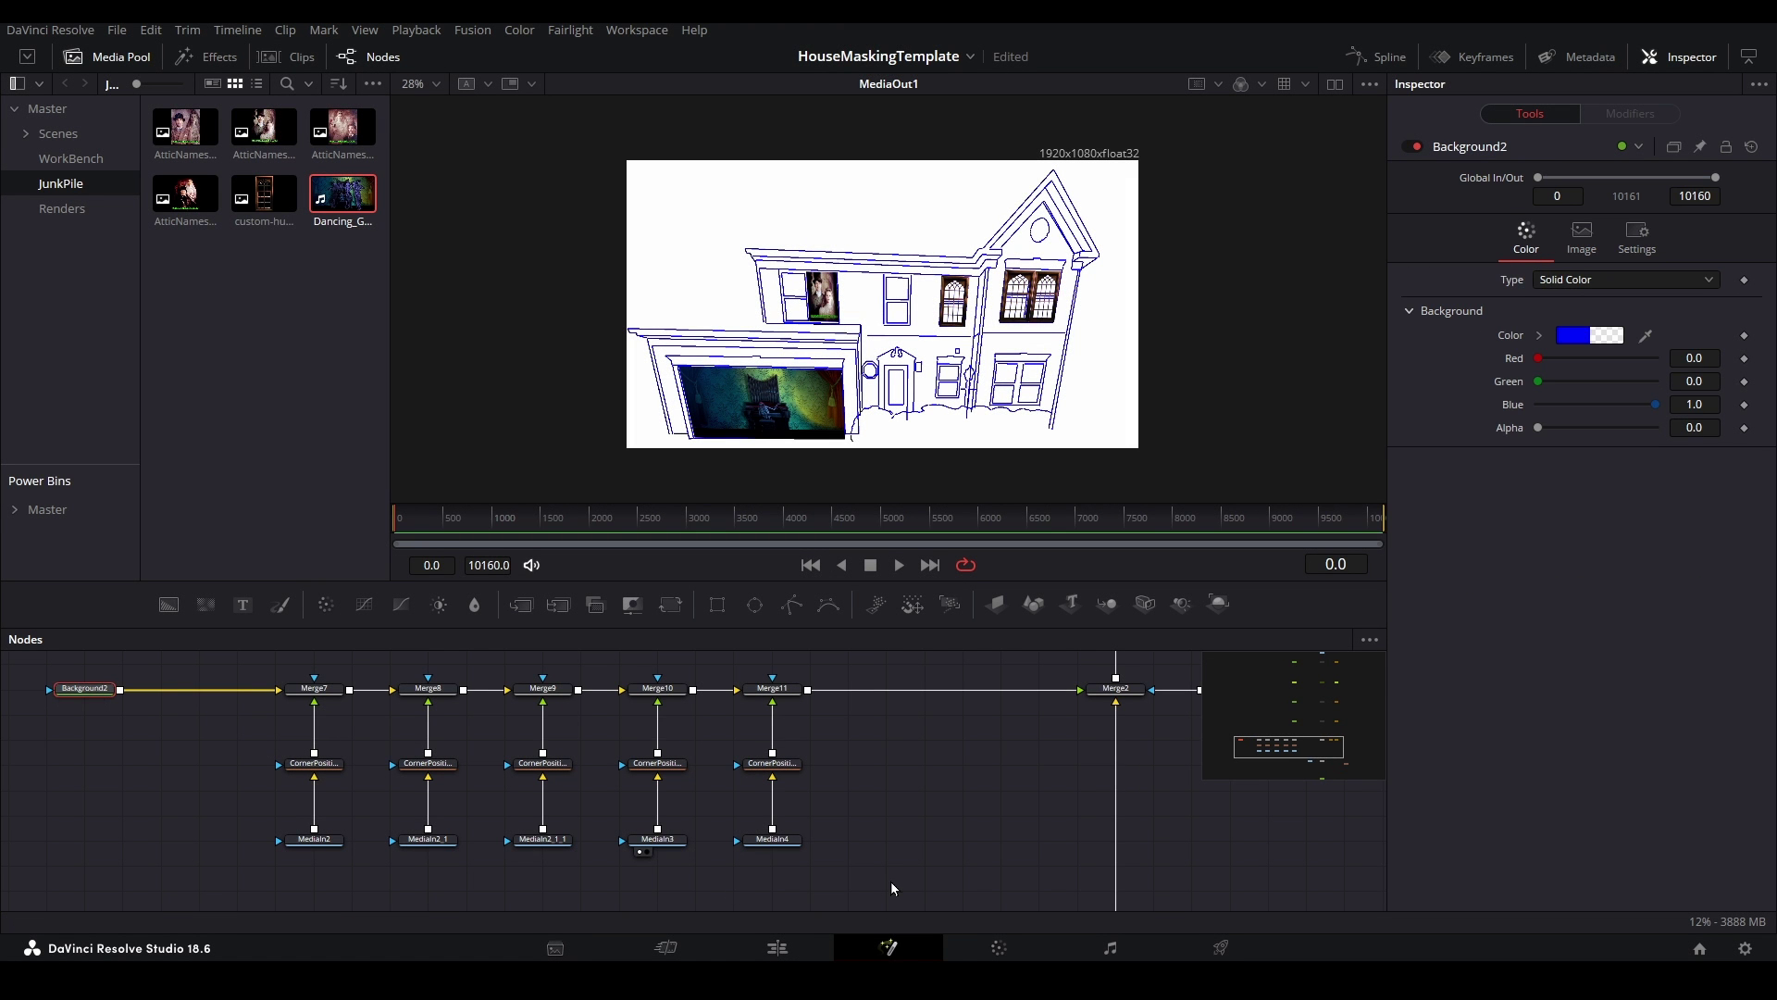
left_click_drag(890, 880, 244, 694)
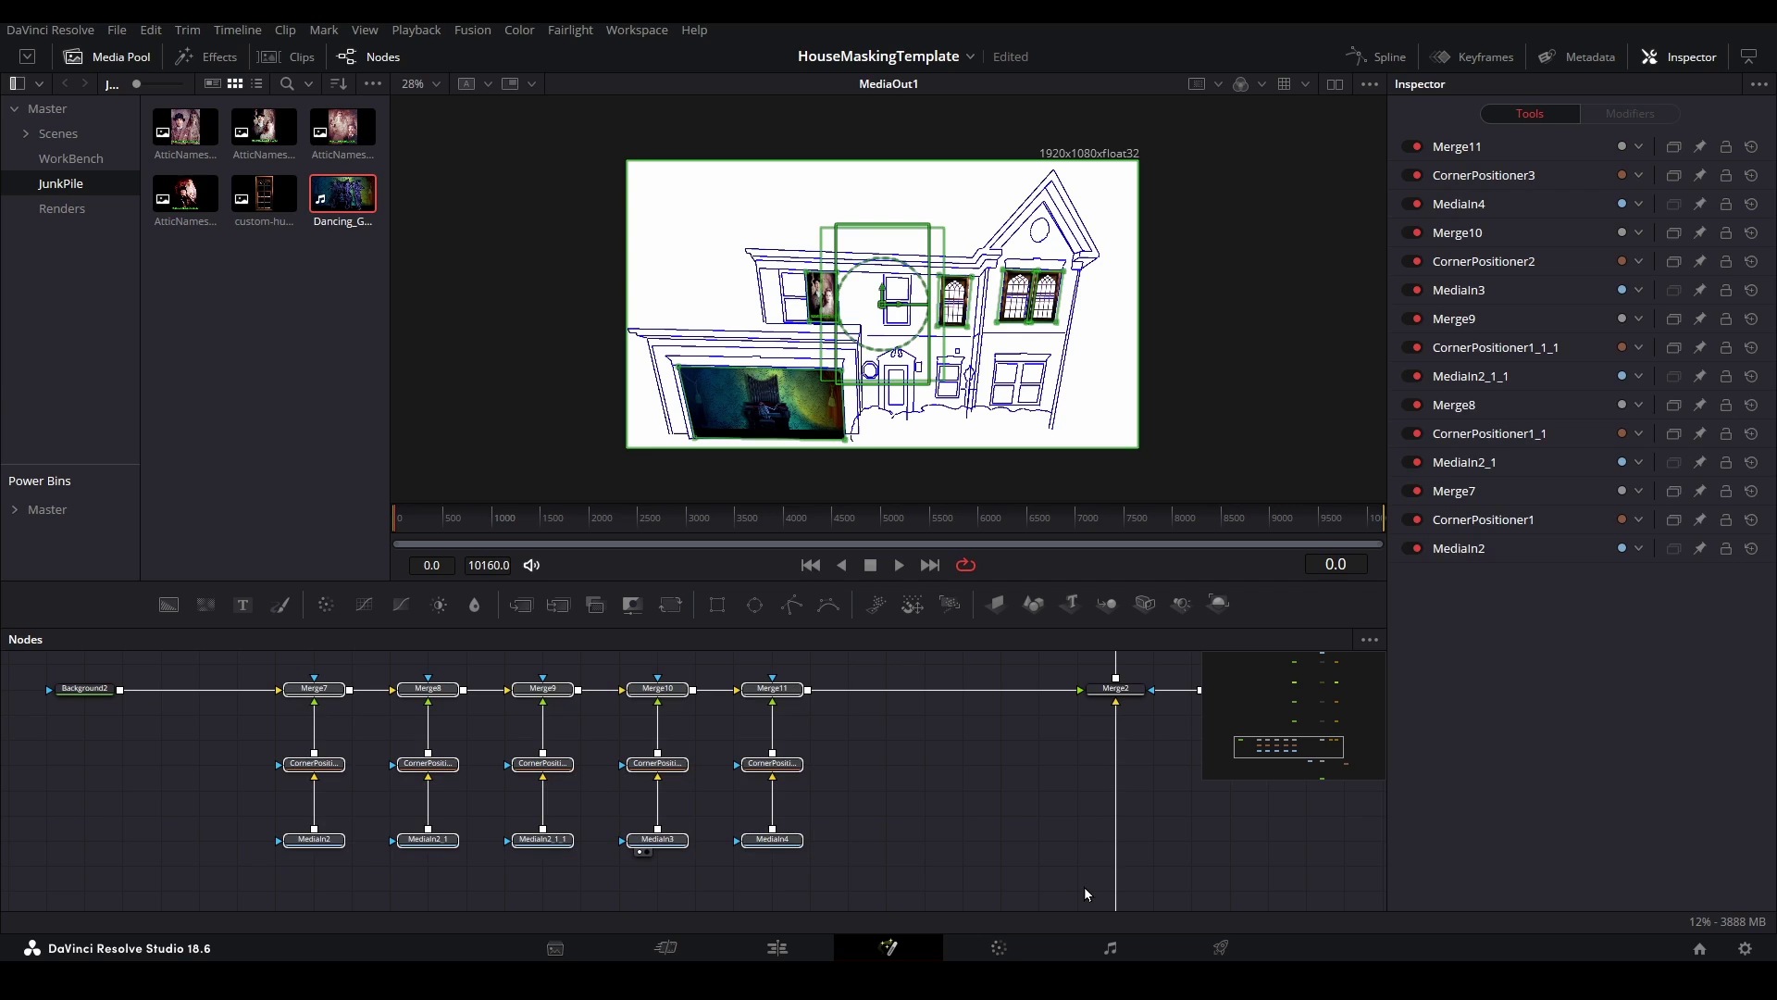
key("Delete")
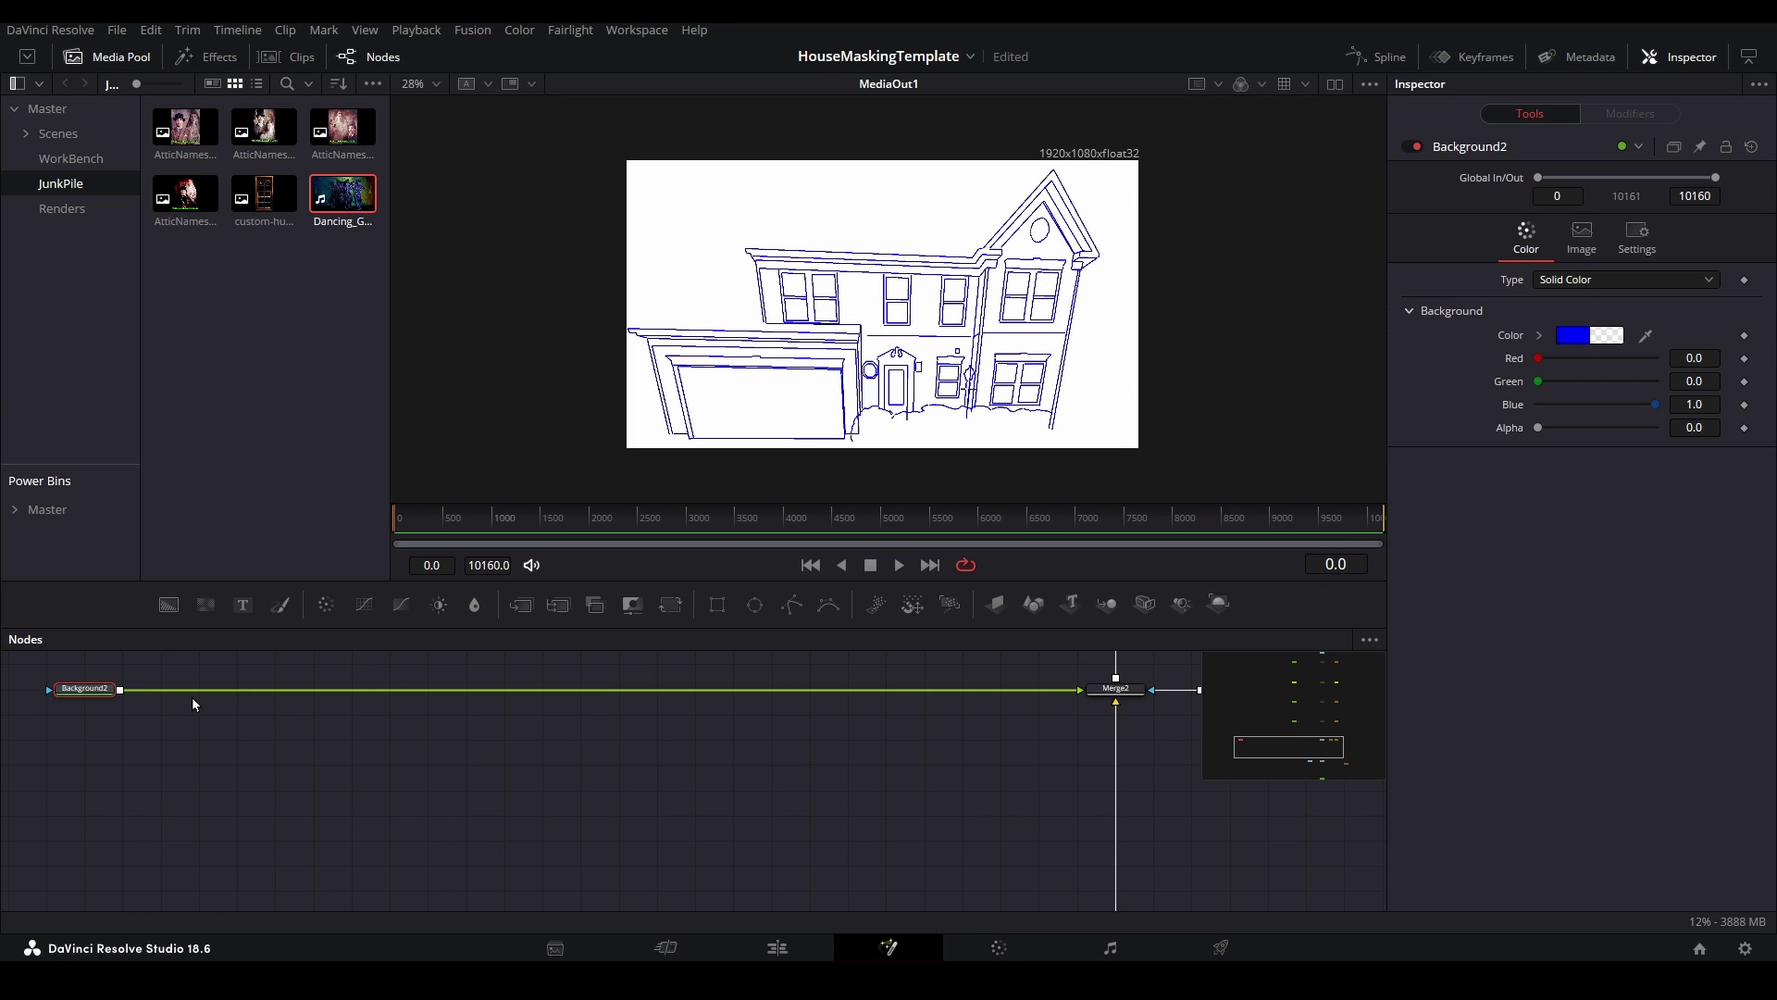
left_click_drag(1541, 427, 1573, 426)
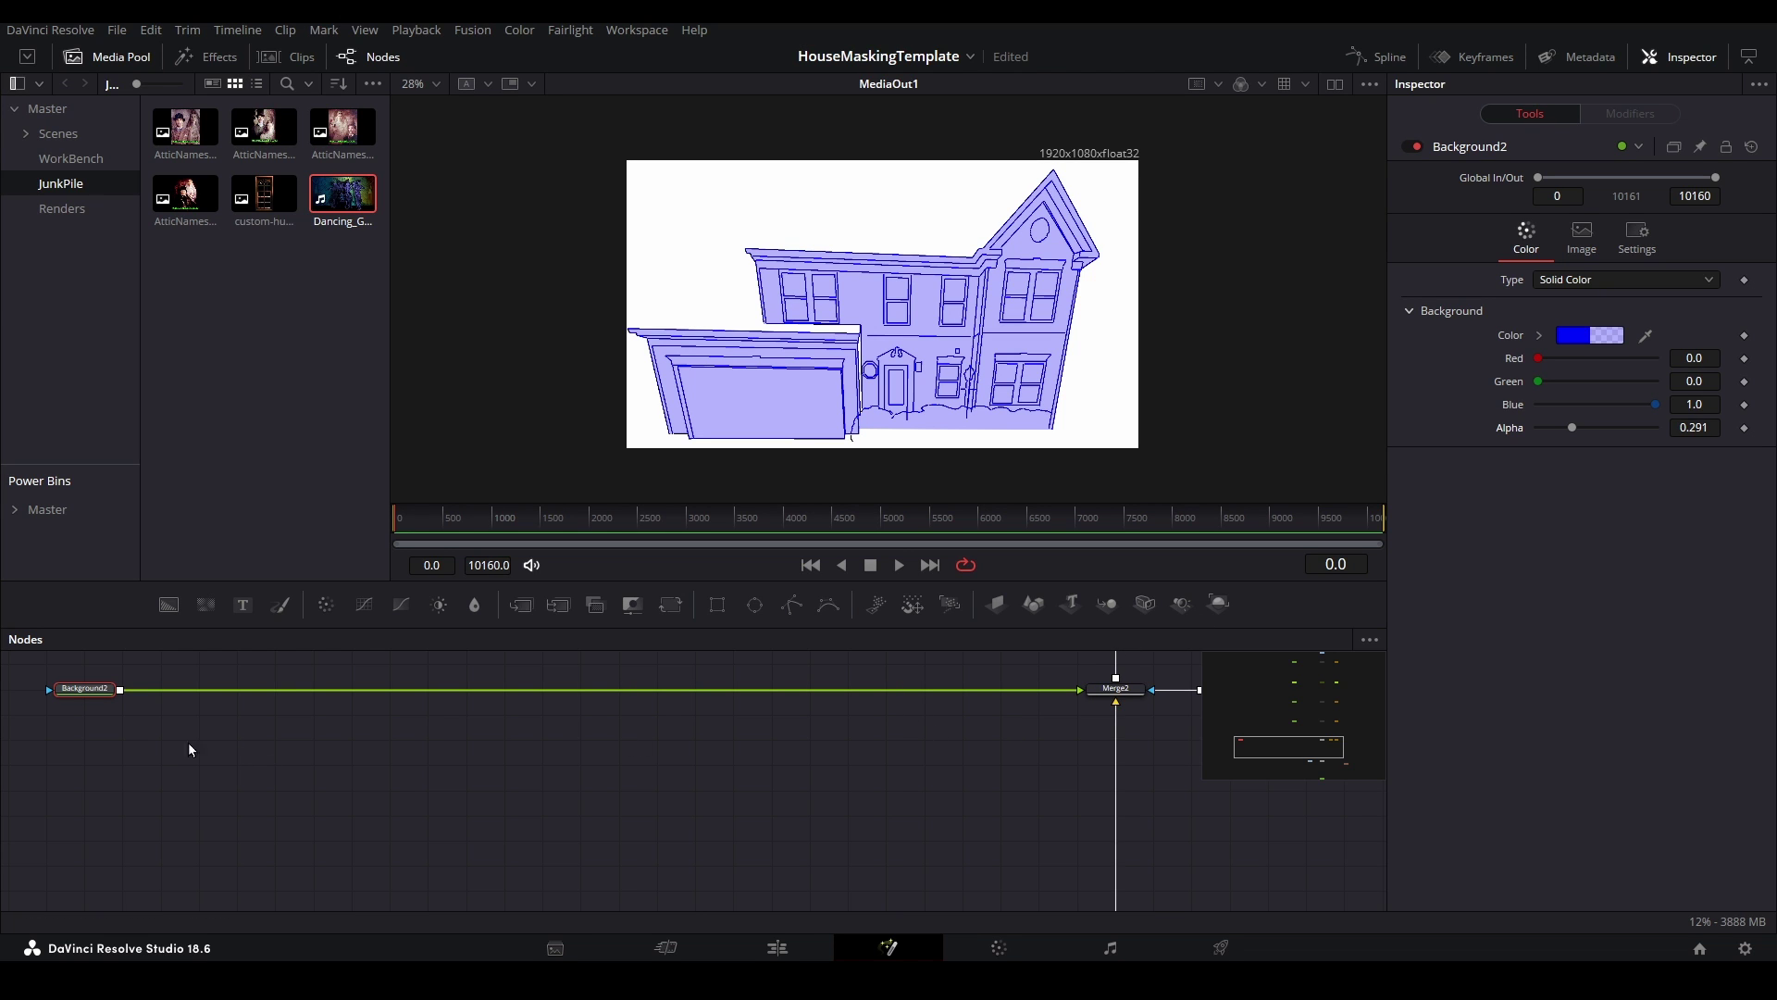
- Add a Grid1 node after Background2 to overlay a white grid
key("shift+space")
type("corn")
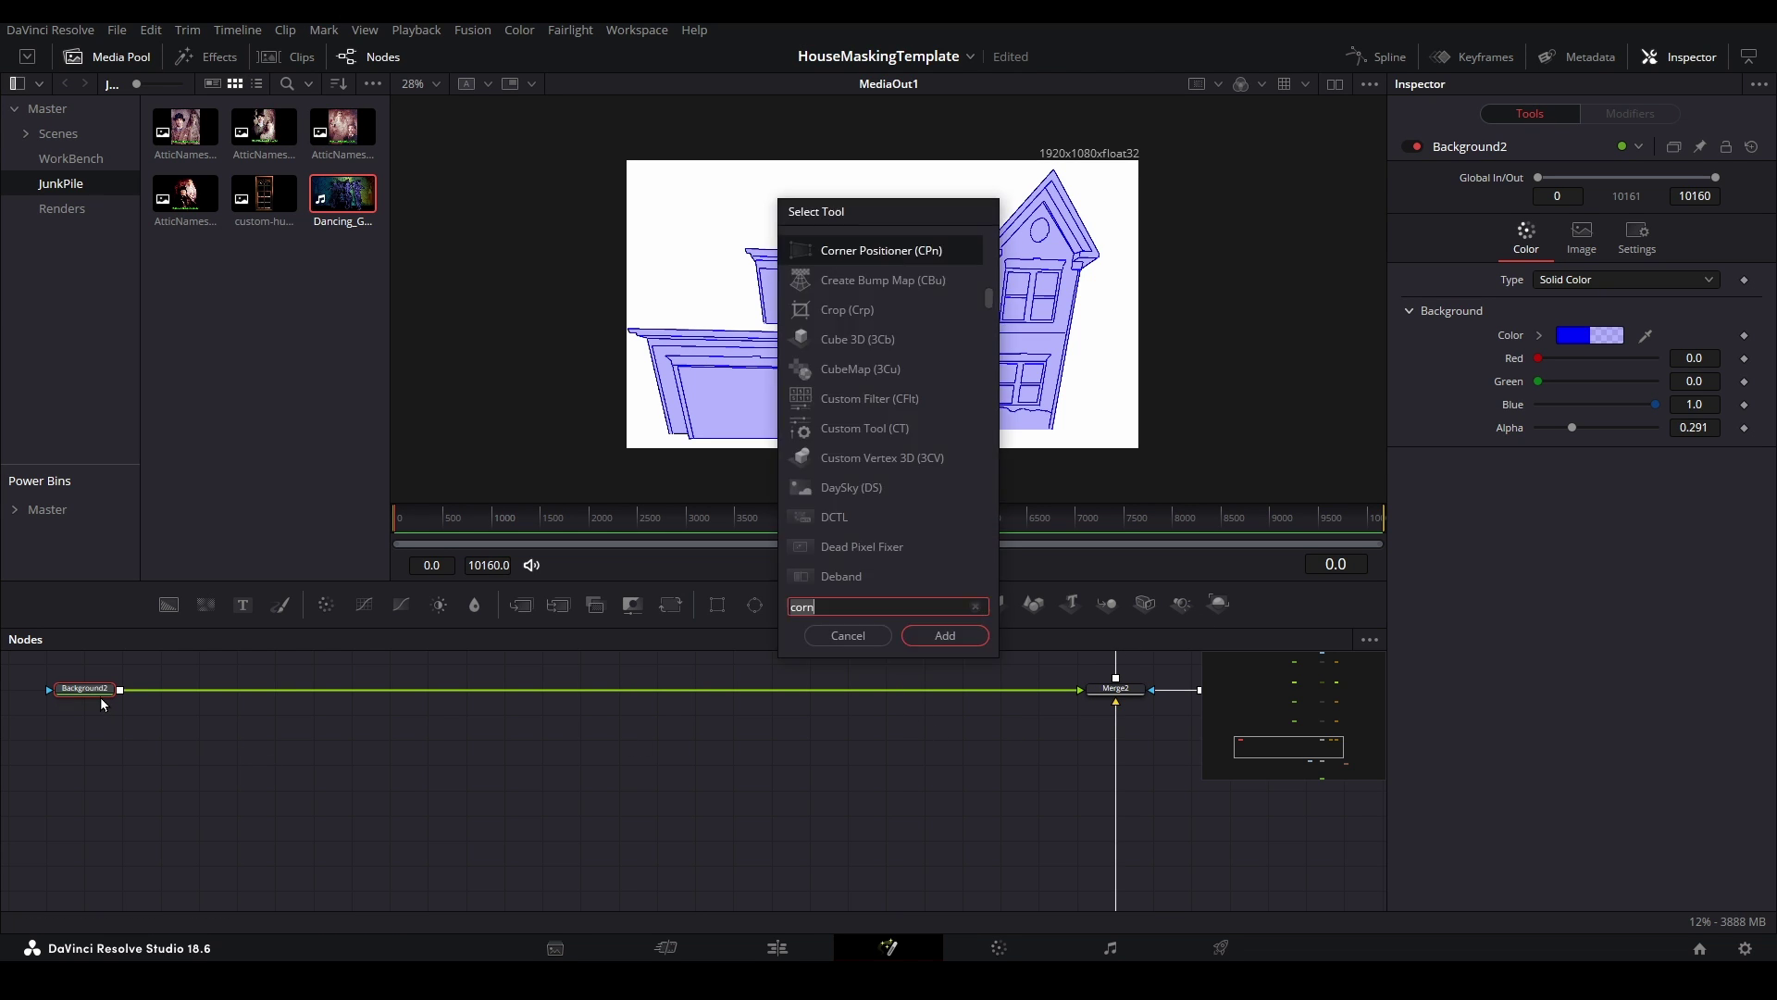
key("BackSpace")
key("BackSpace")
key("BackSpace")
key("BackSpace")
type("grid")
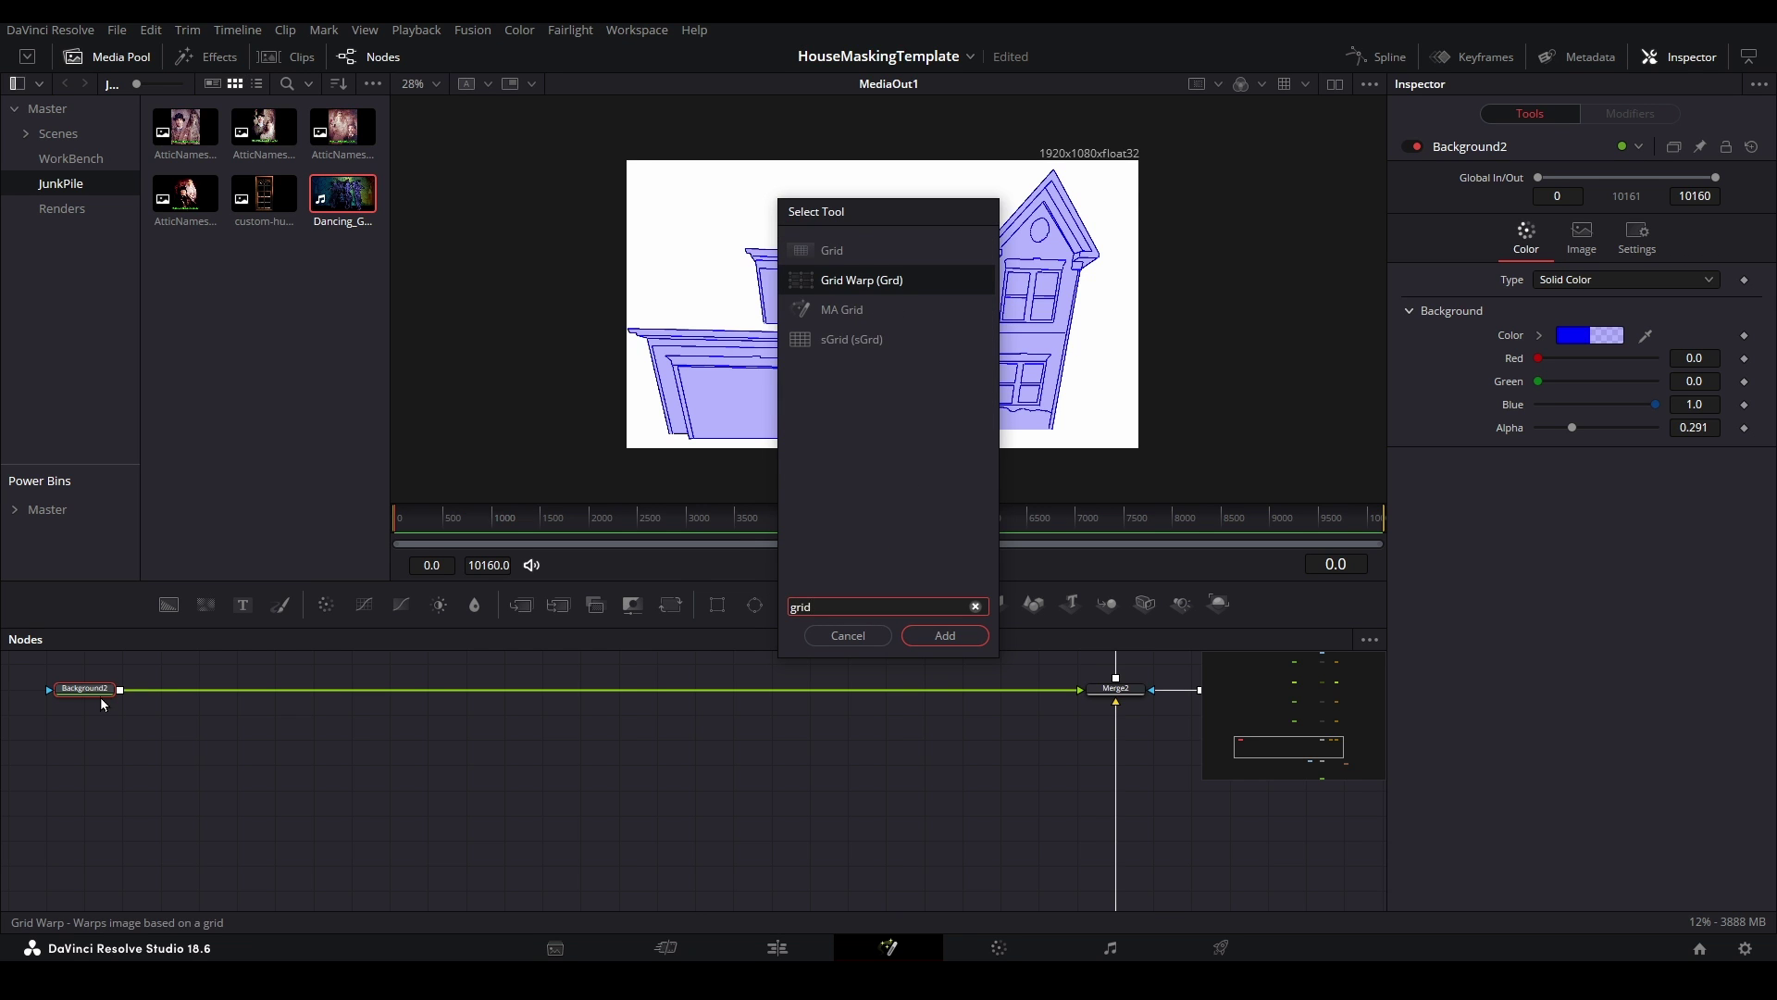
key("BackSpace")
key("BackSpace")
key("BackSpace")
key("BackSpace")
type("Grid")
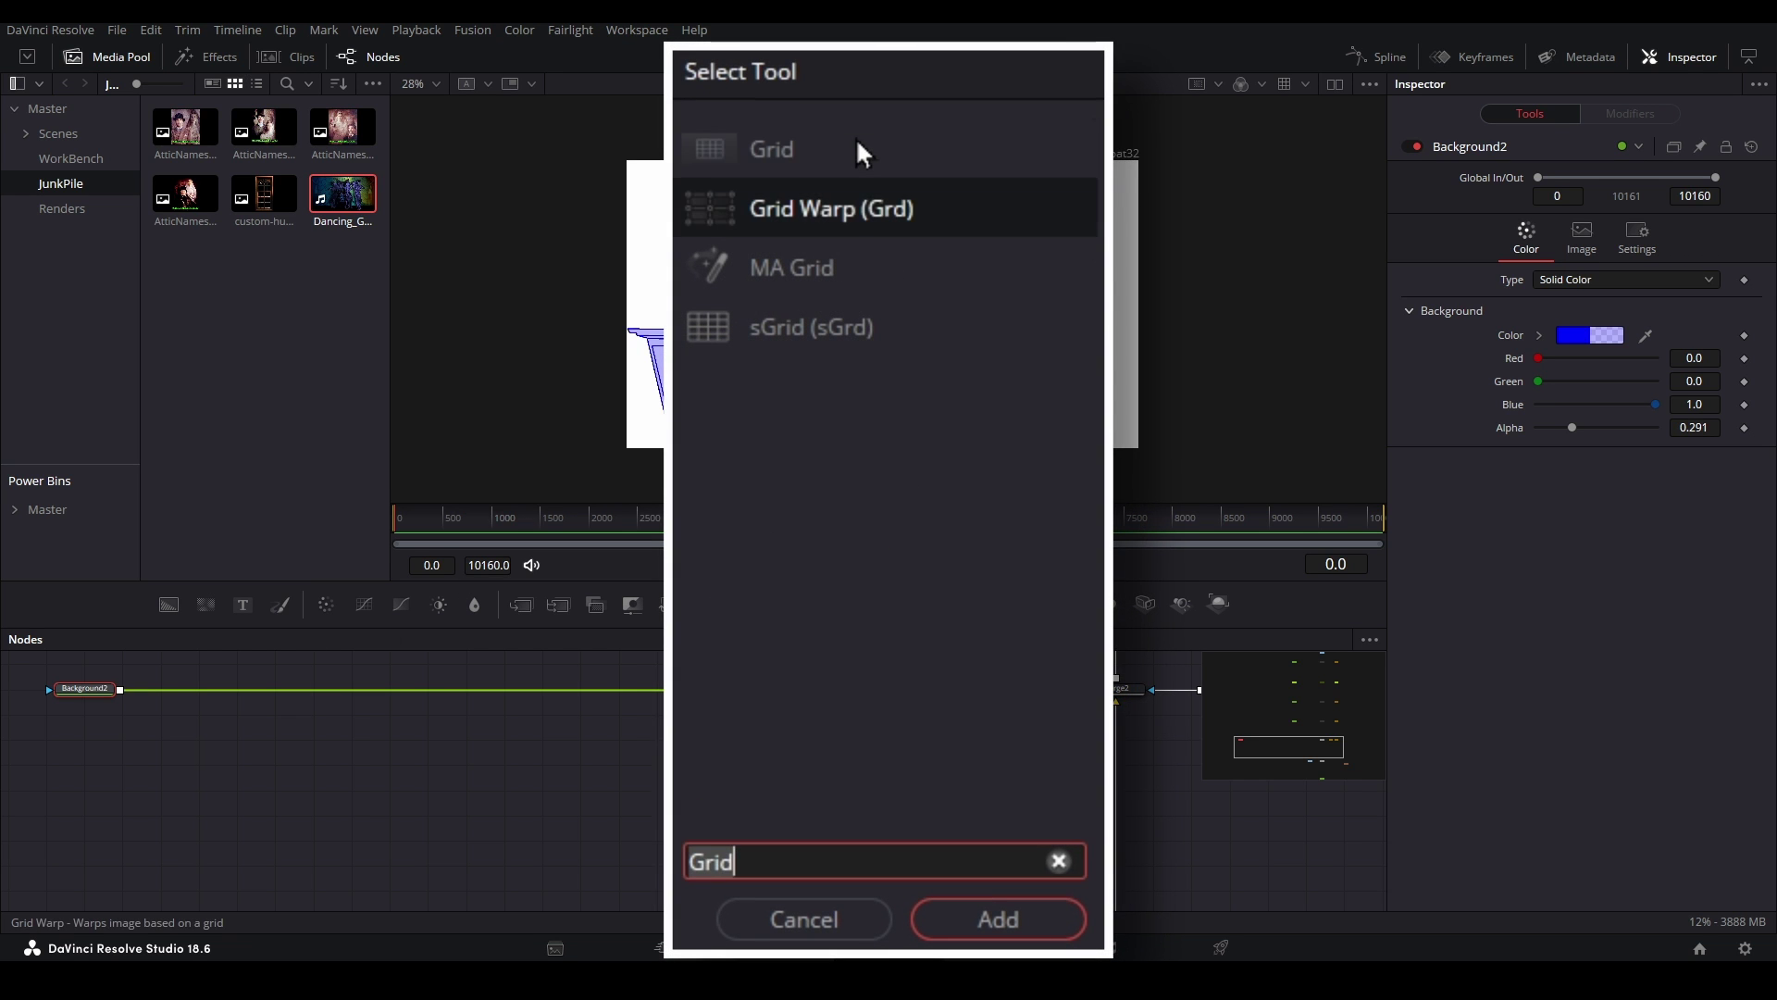
left_click(855, 144)
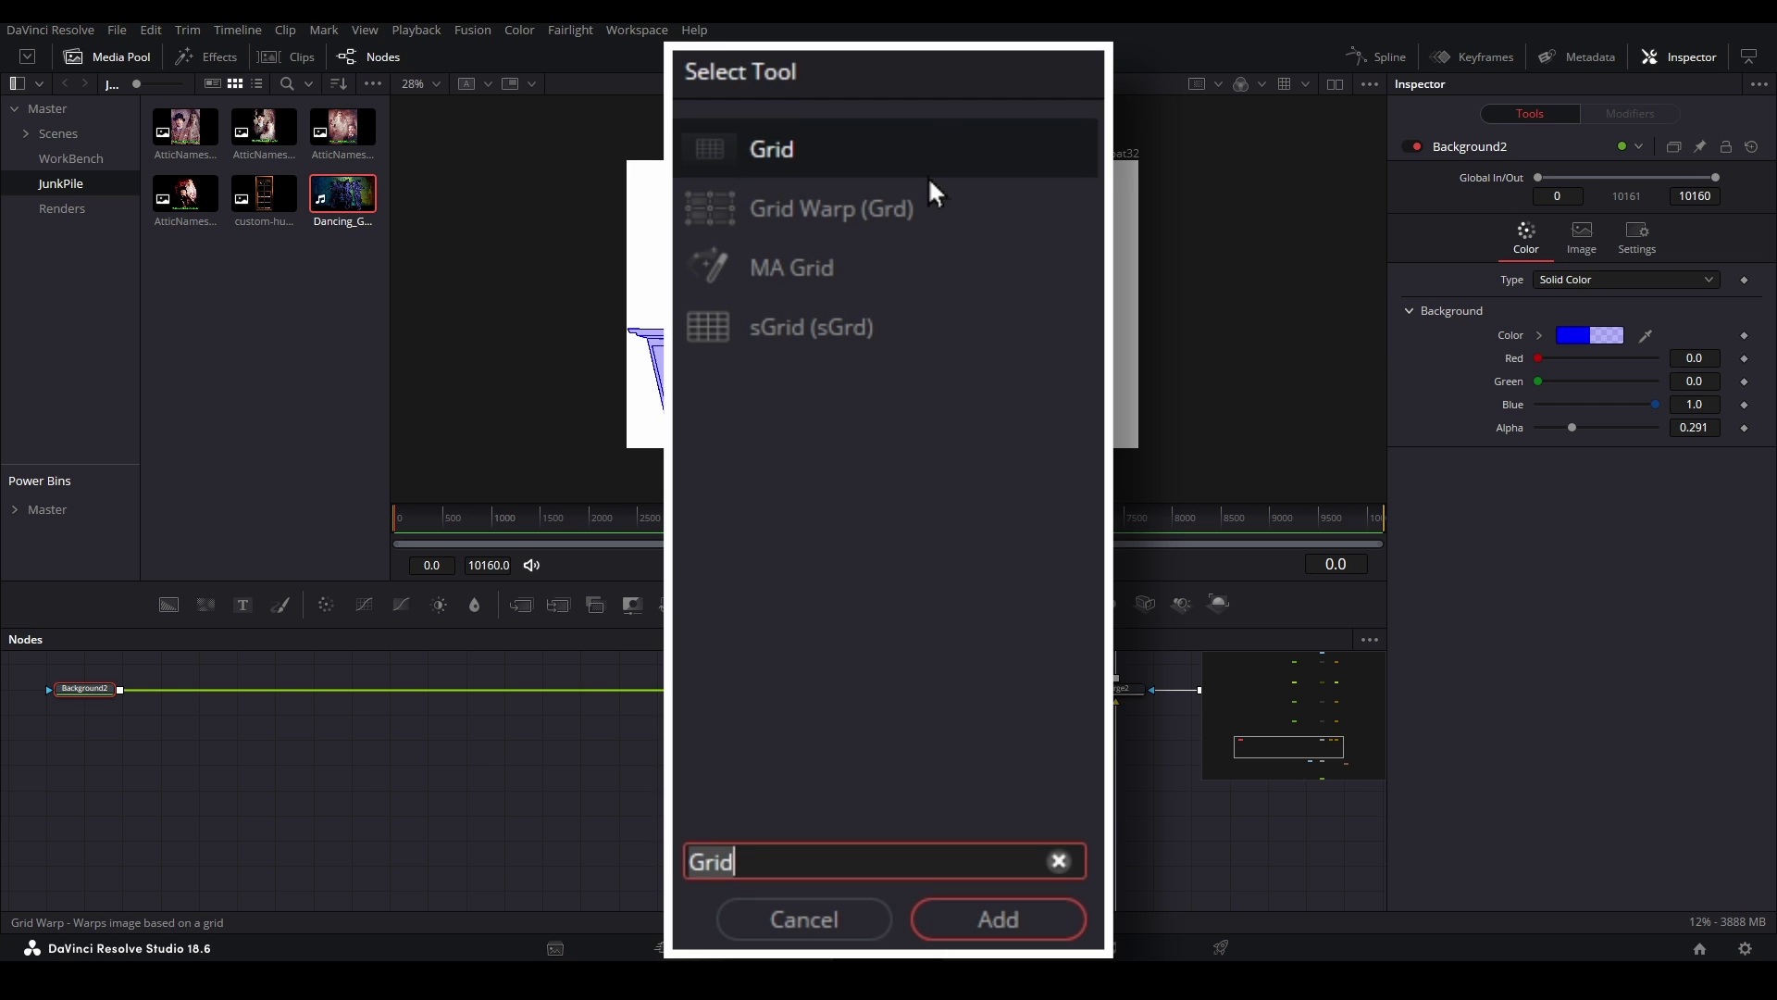
left_click(998, 919)
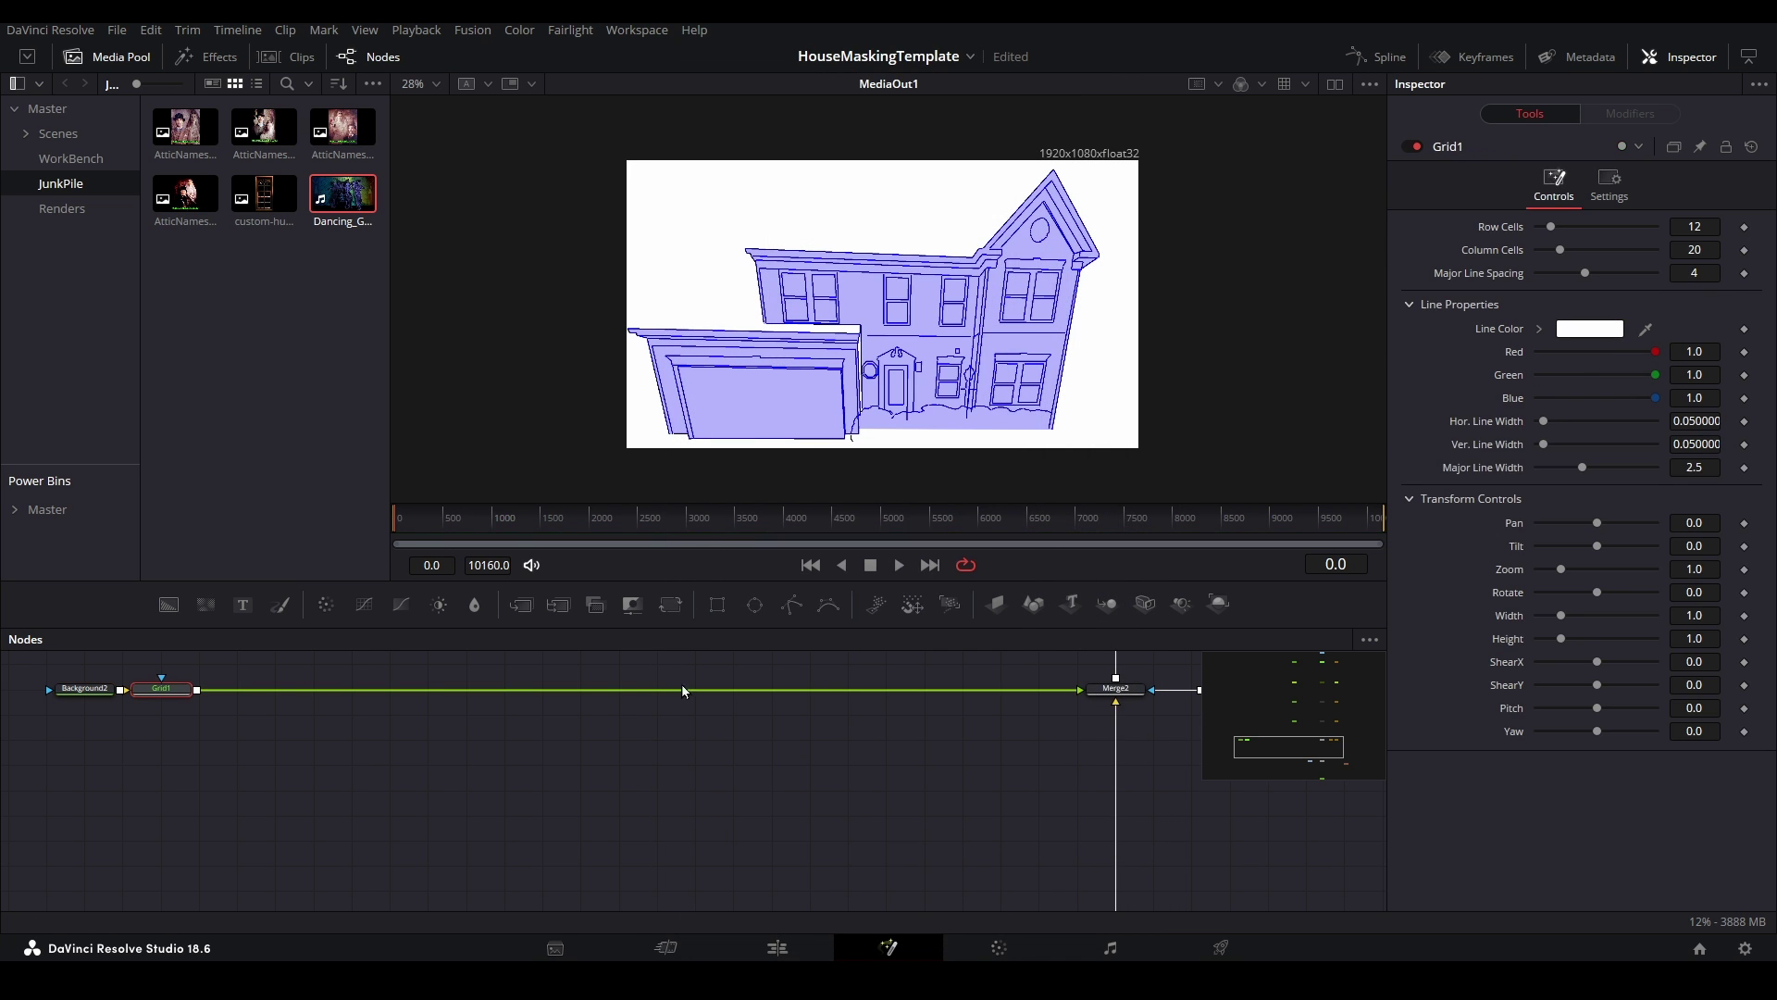
left_click_drag(180, 700, 256, 701)
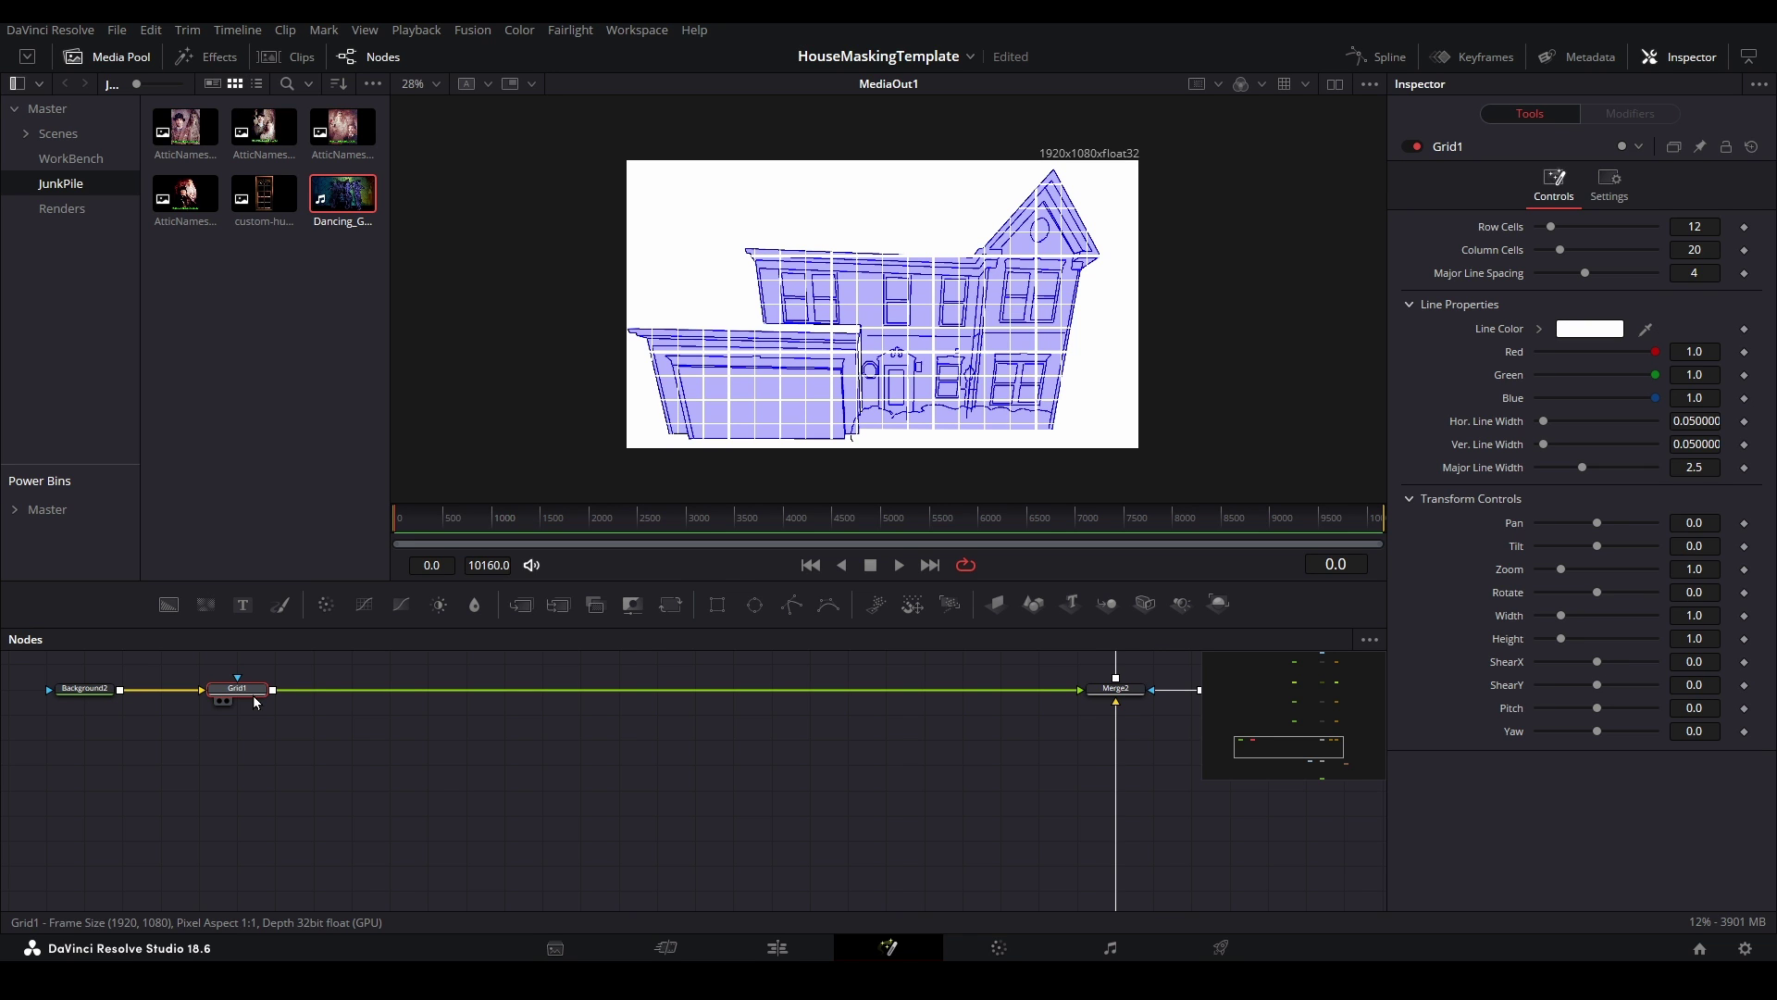
- Set Grid1's line colour to bright red #fa0000
left_click(1587, 330)
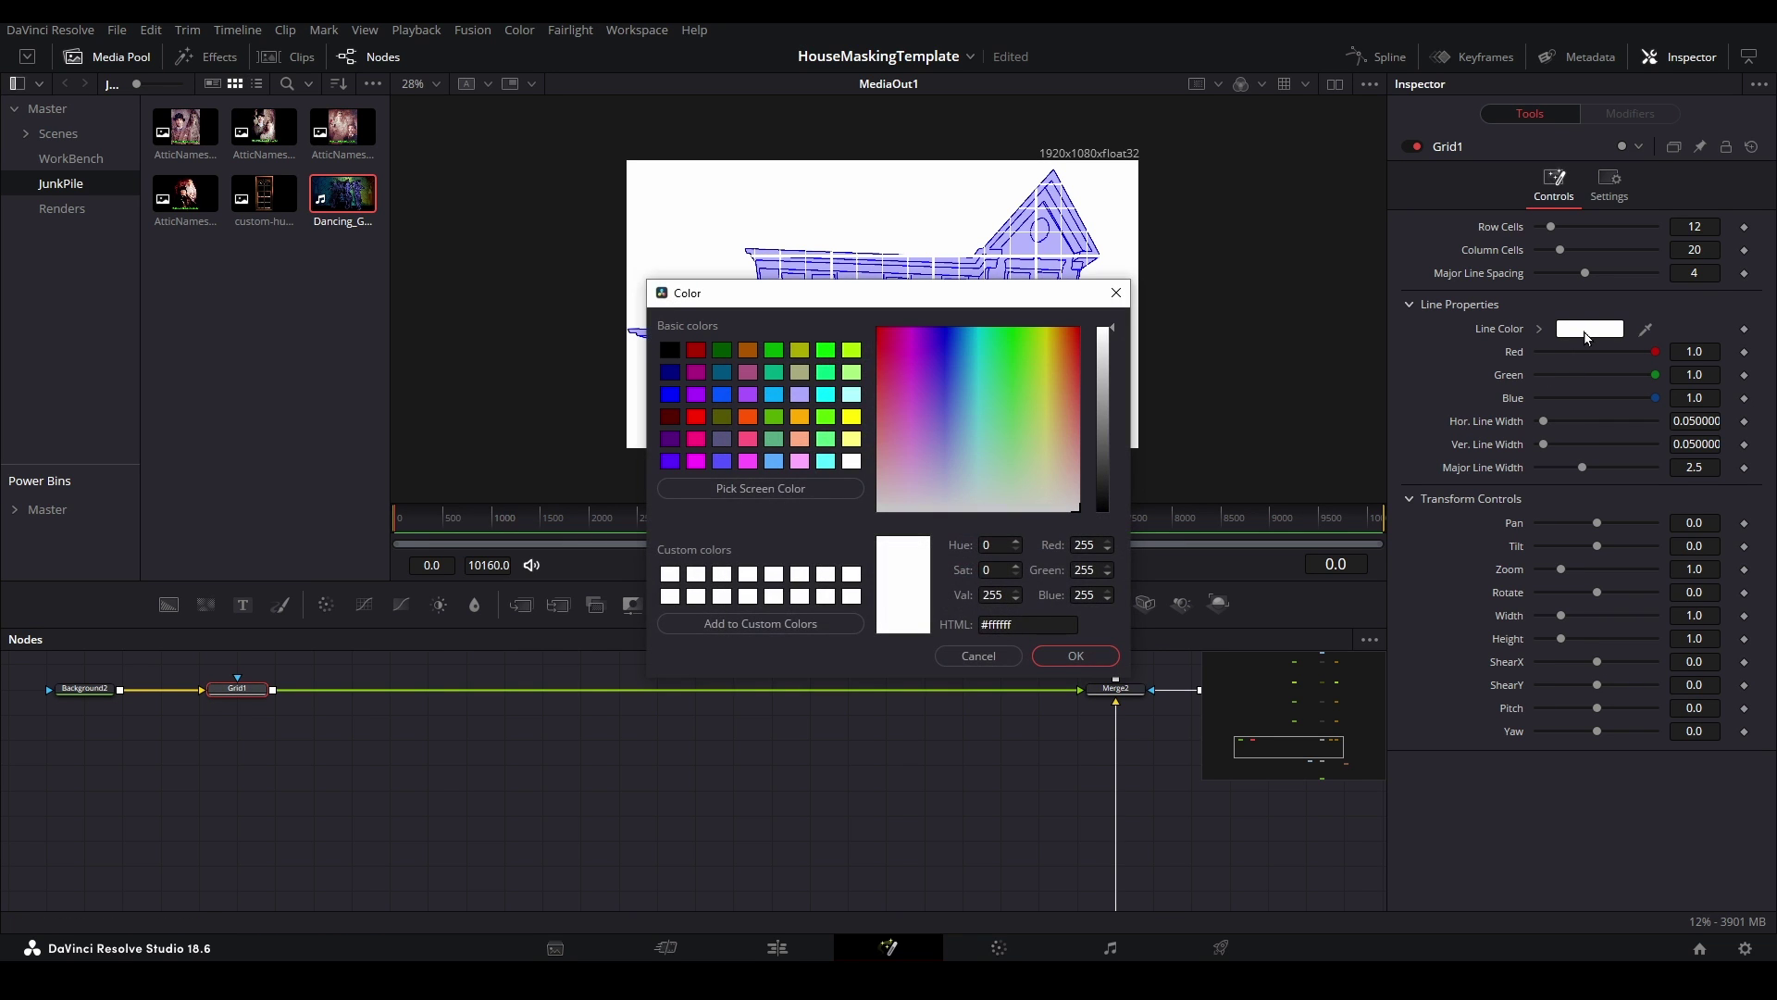
left_click(696, 350)
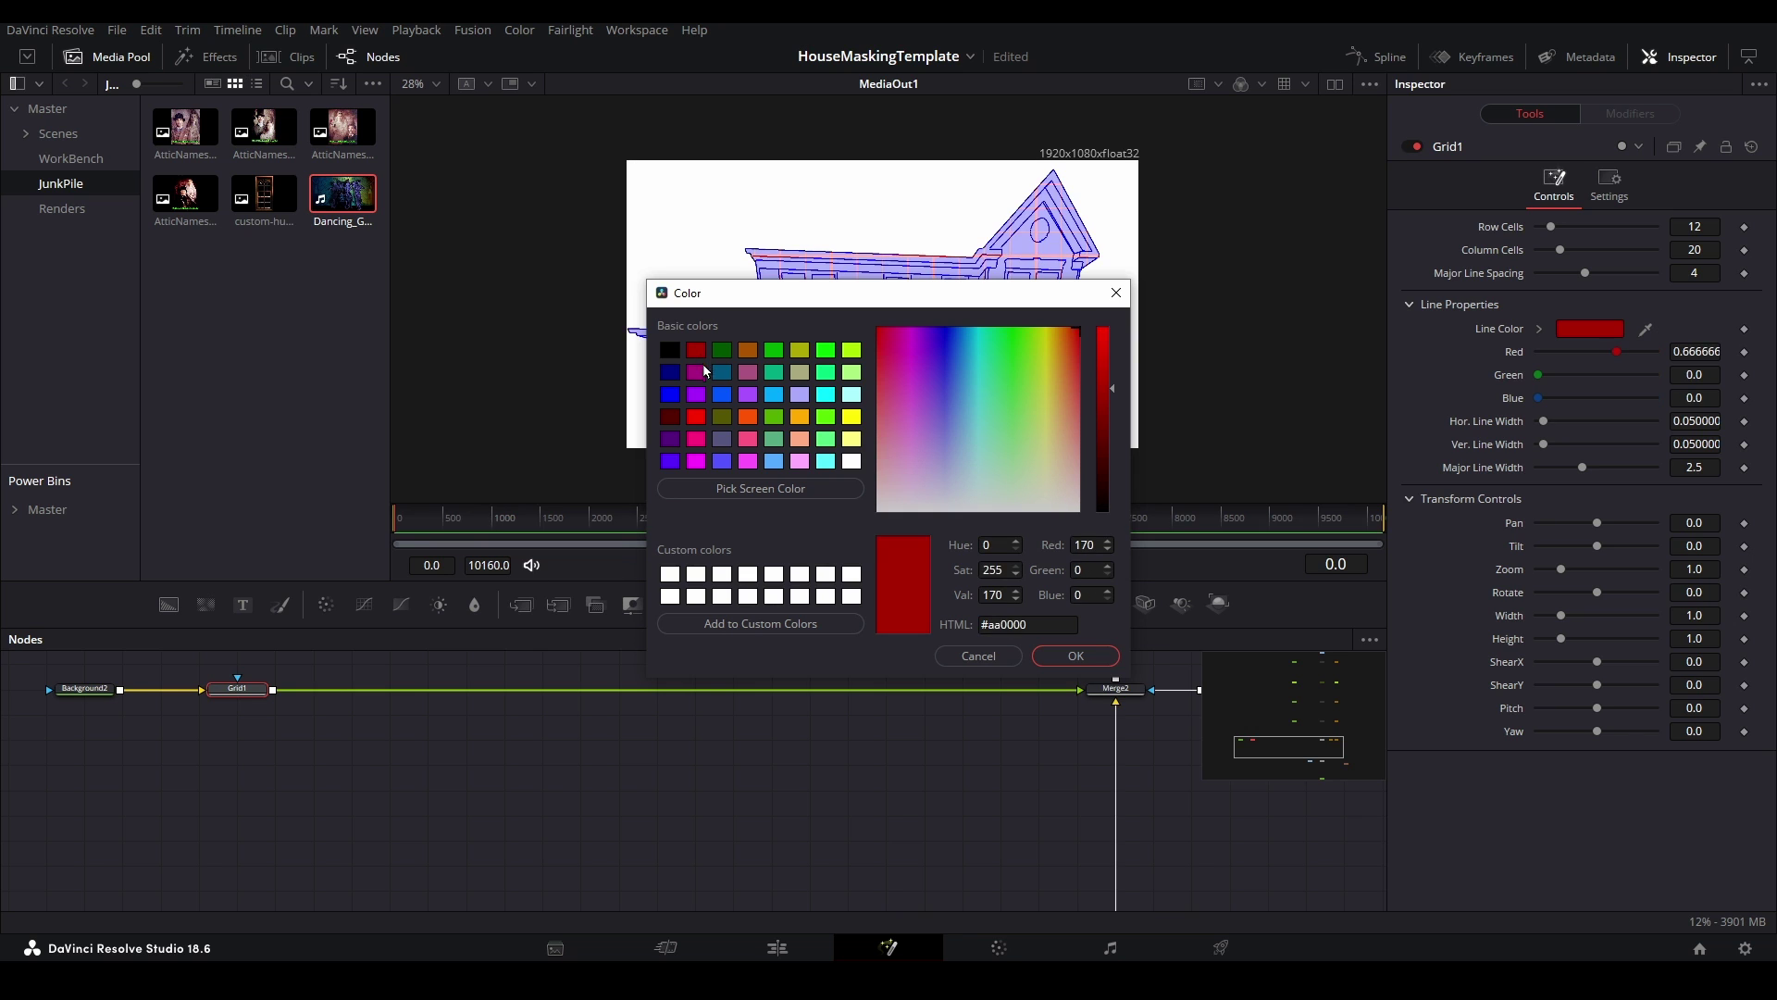
left_click_drag(1104, 398, 1114, 333)
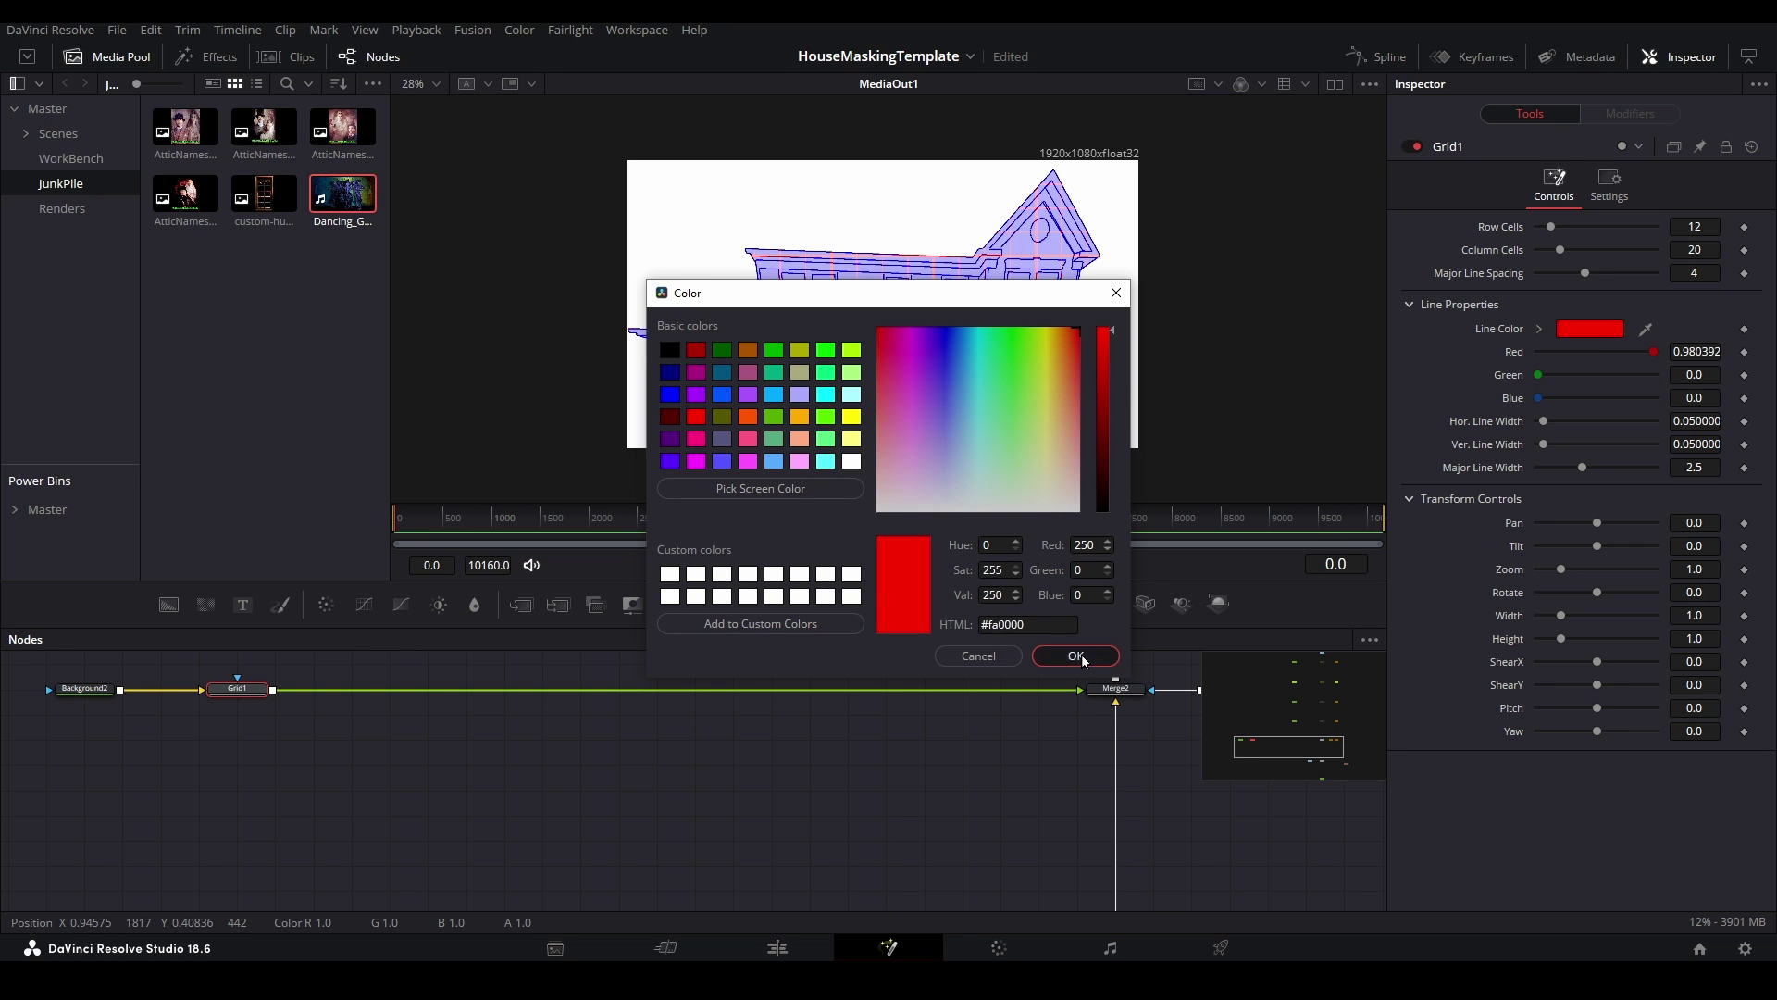
left_click(1076, 655)
- Make Background2's fill black with alpha about 0.535
left_click(86, 689)
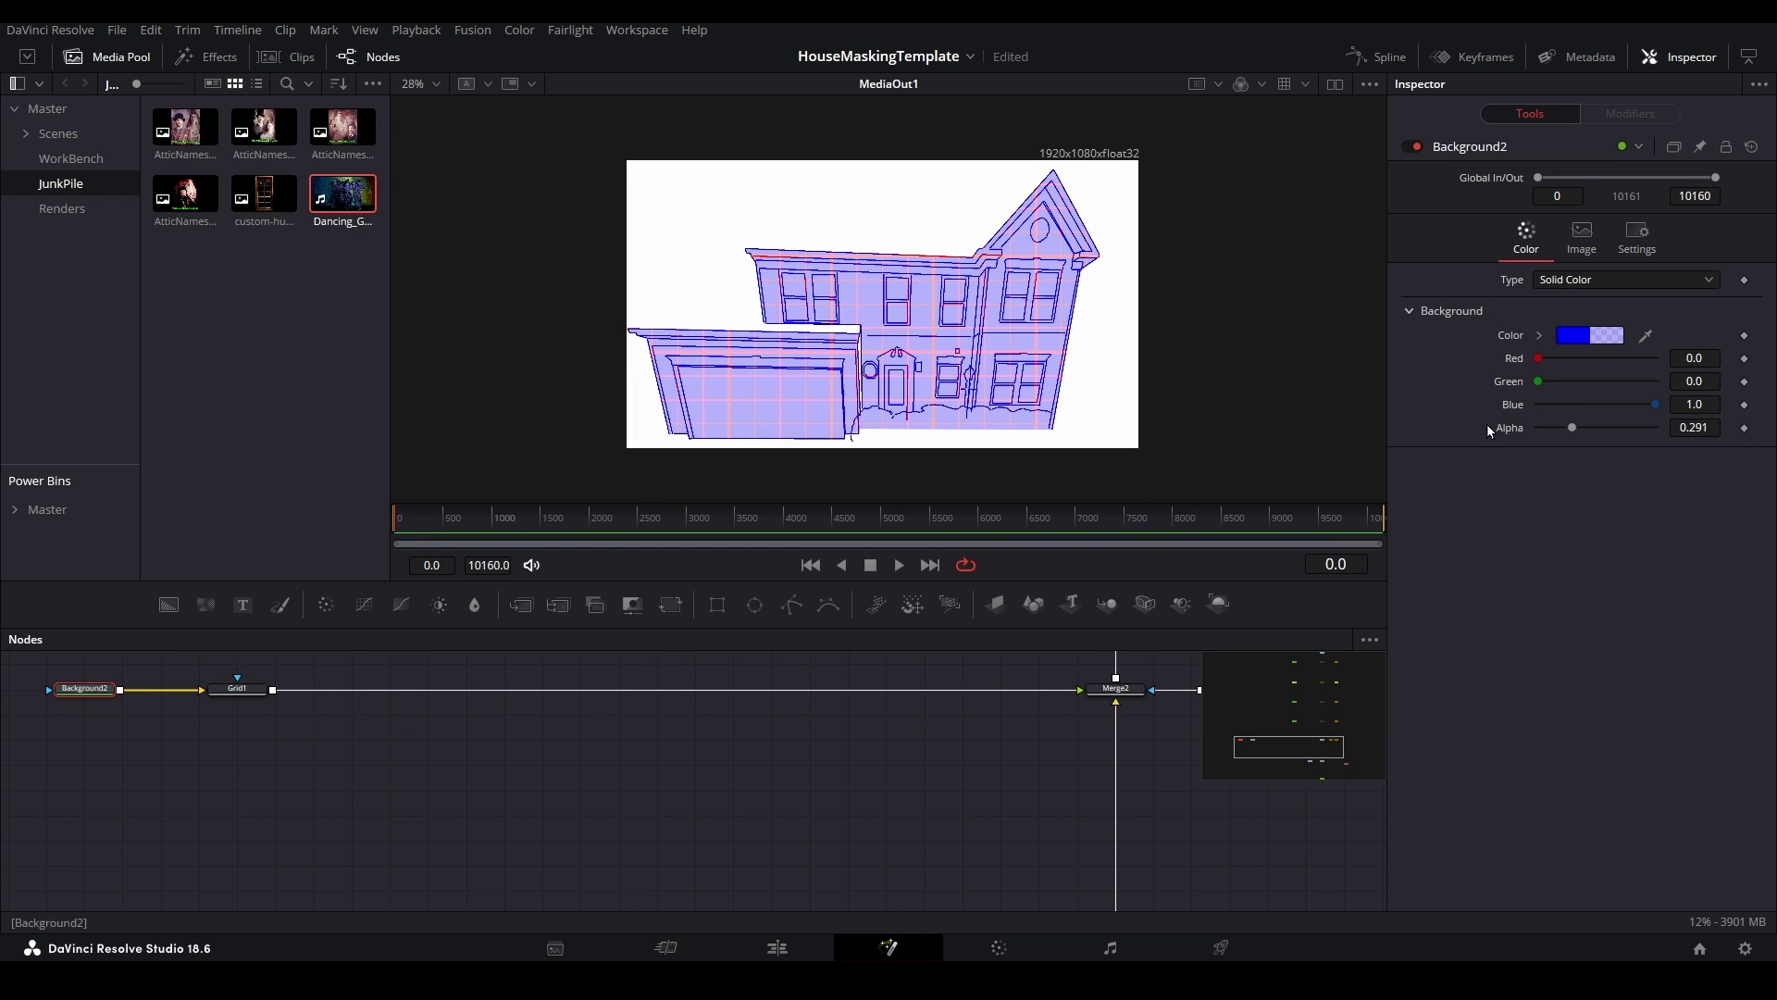
left_click(1576, 340)
left_click(670, 358)
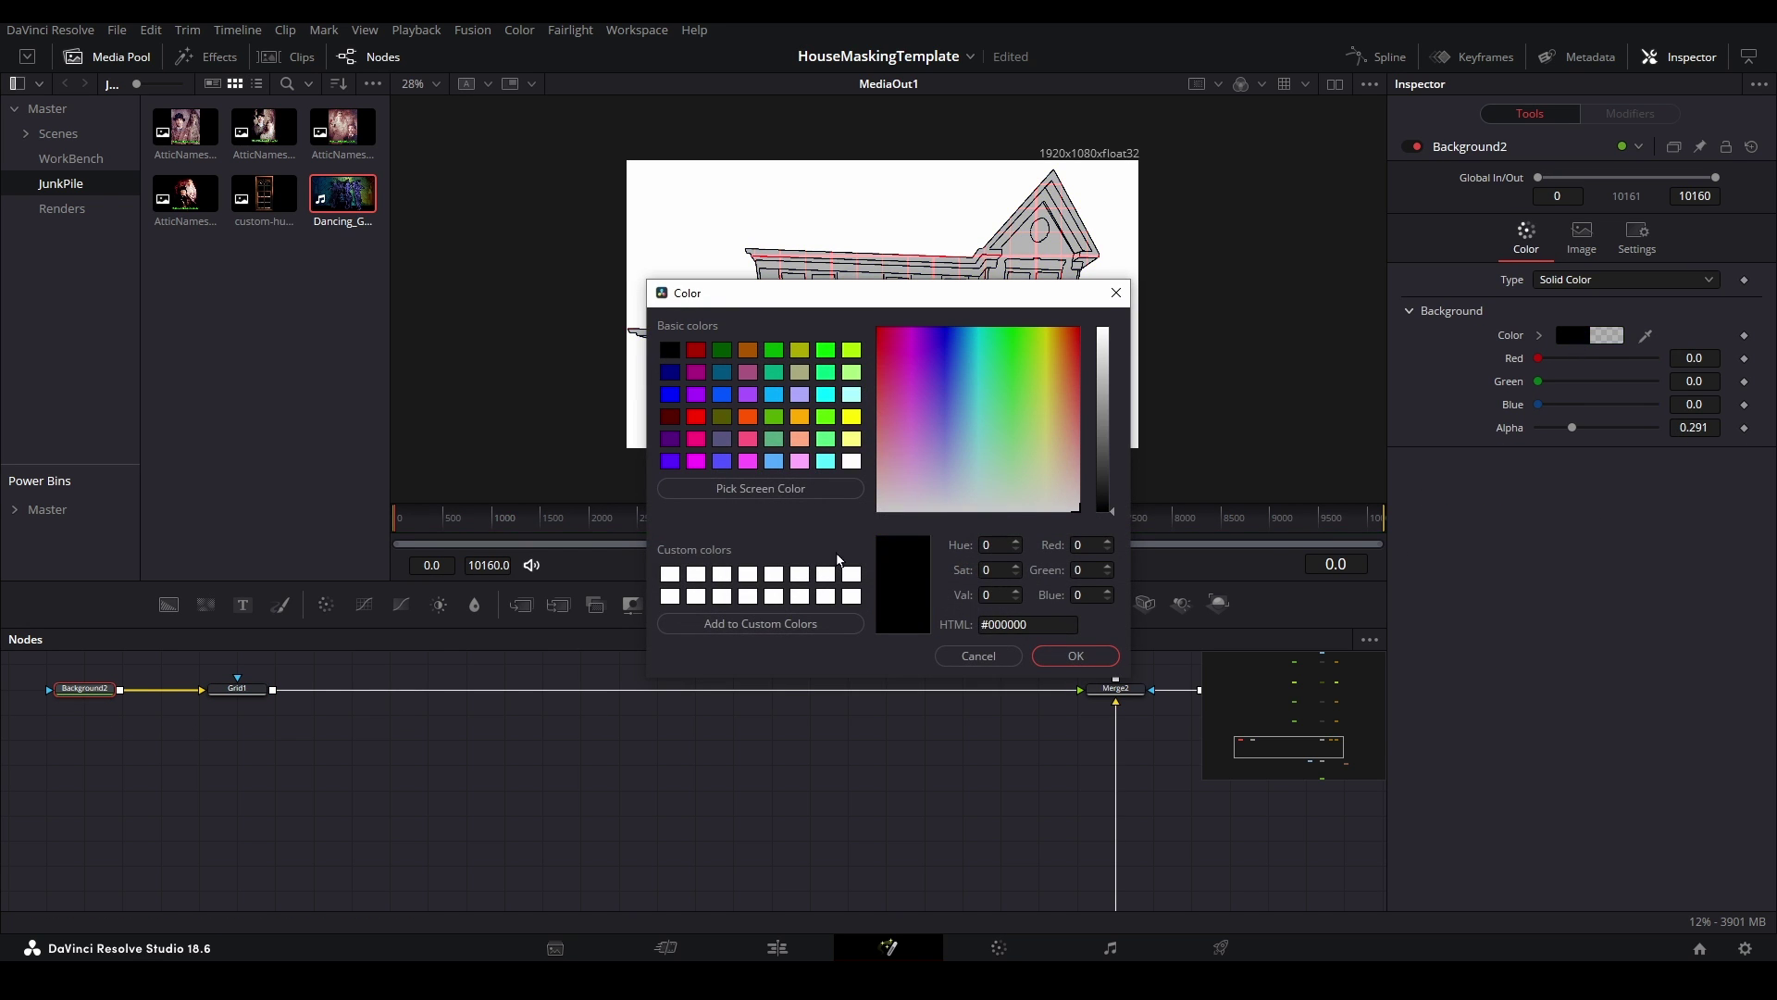
left_click(1079, 658)
left_click_drag(1565, 435, 1606, 437)
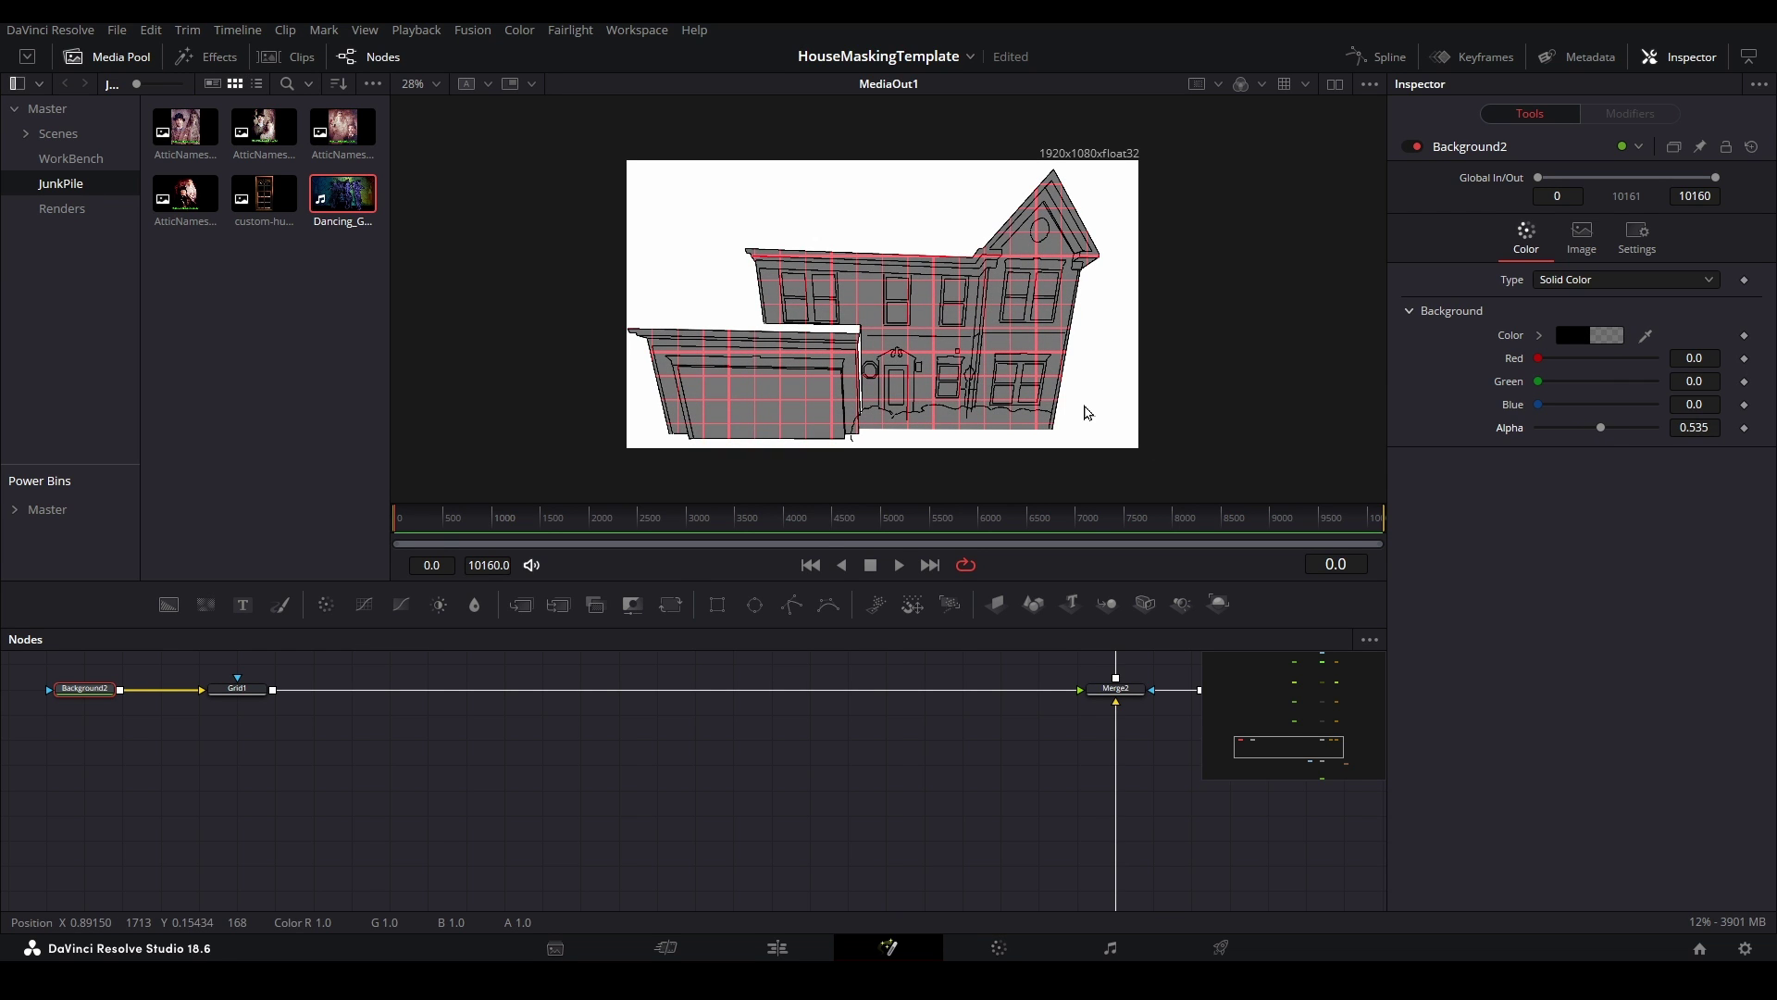
left_click(237, 688)
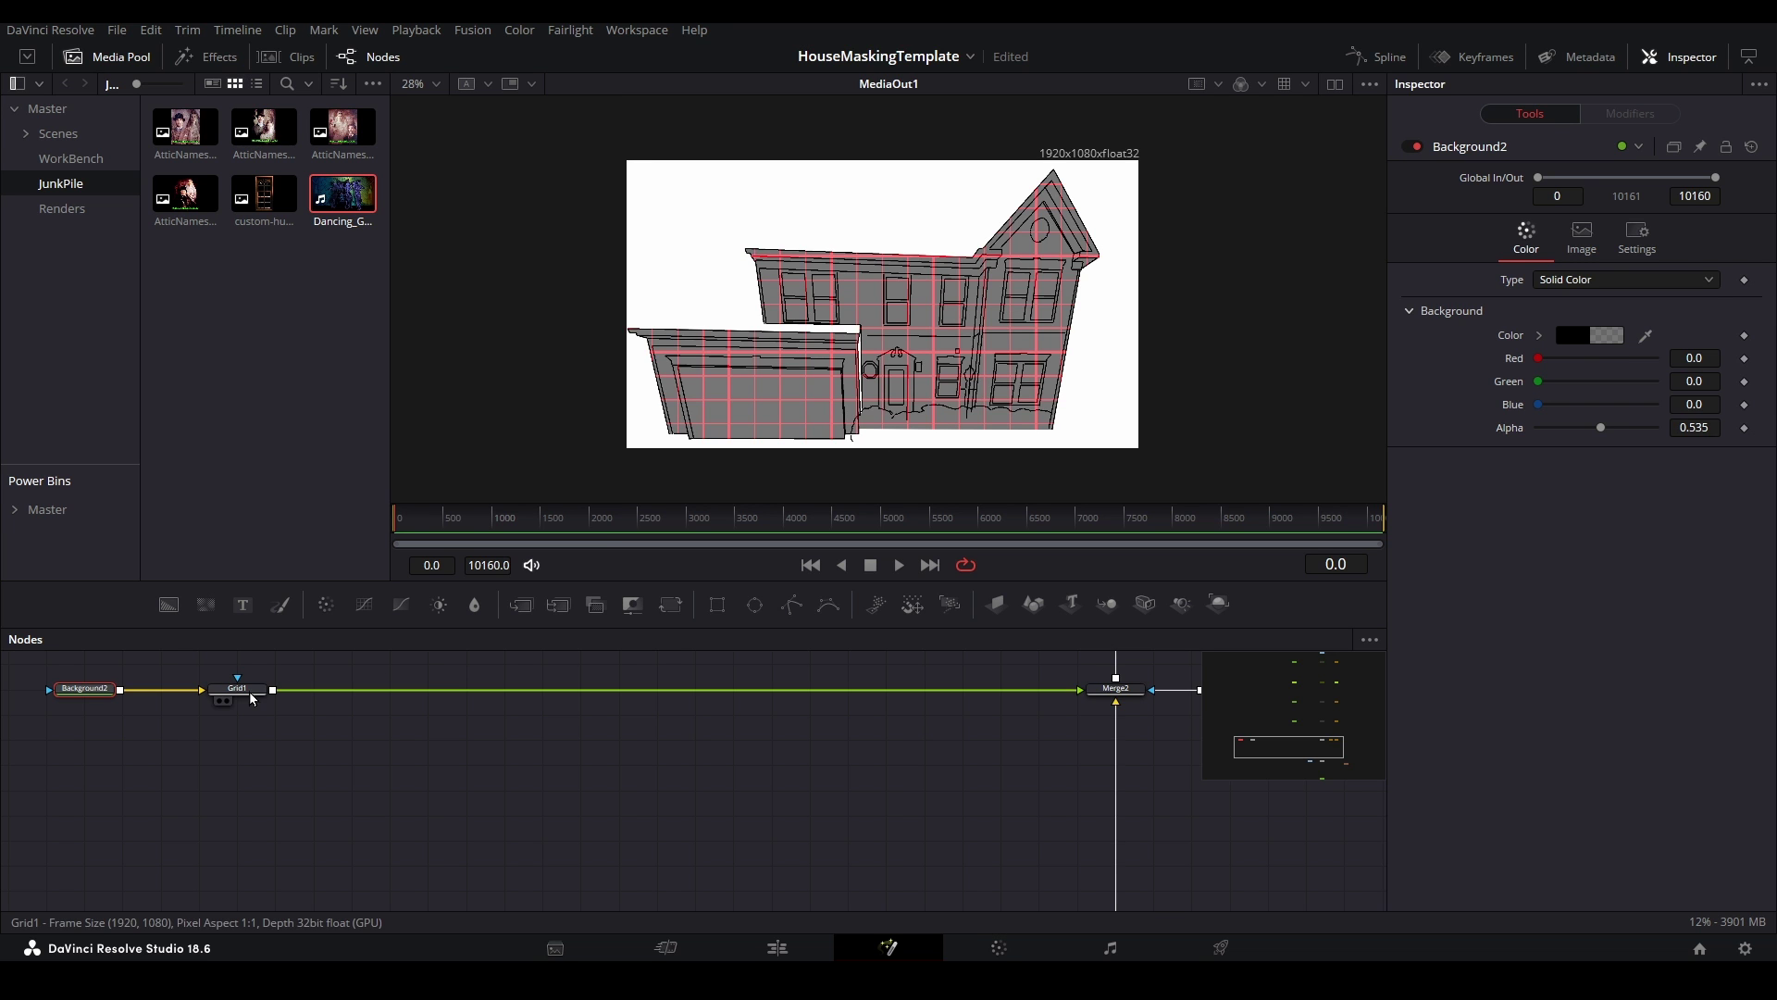
- Give Grid1 20 row cells and 20 column cells with Major Line Spacing 2
left_click(1711, 226)
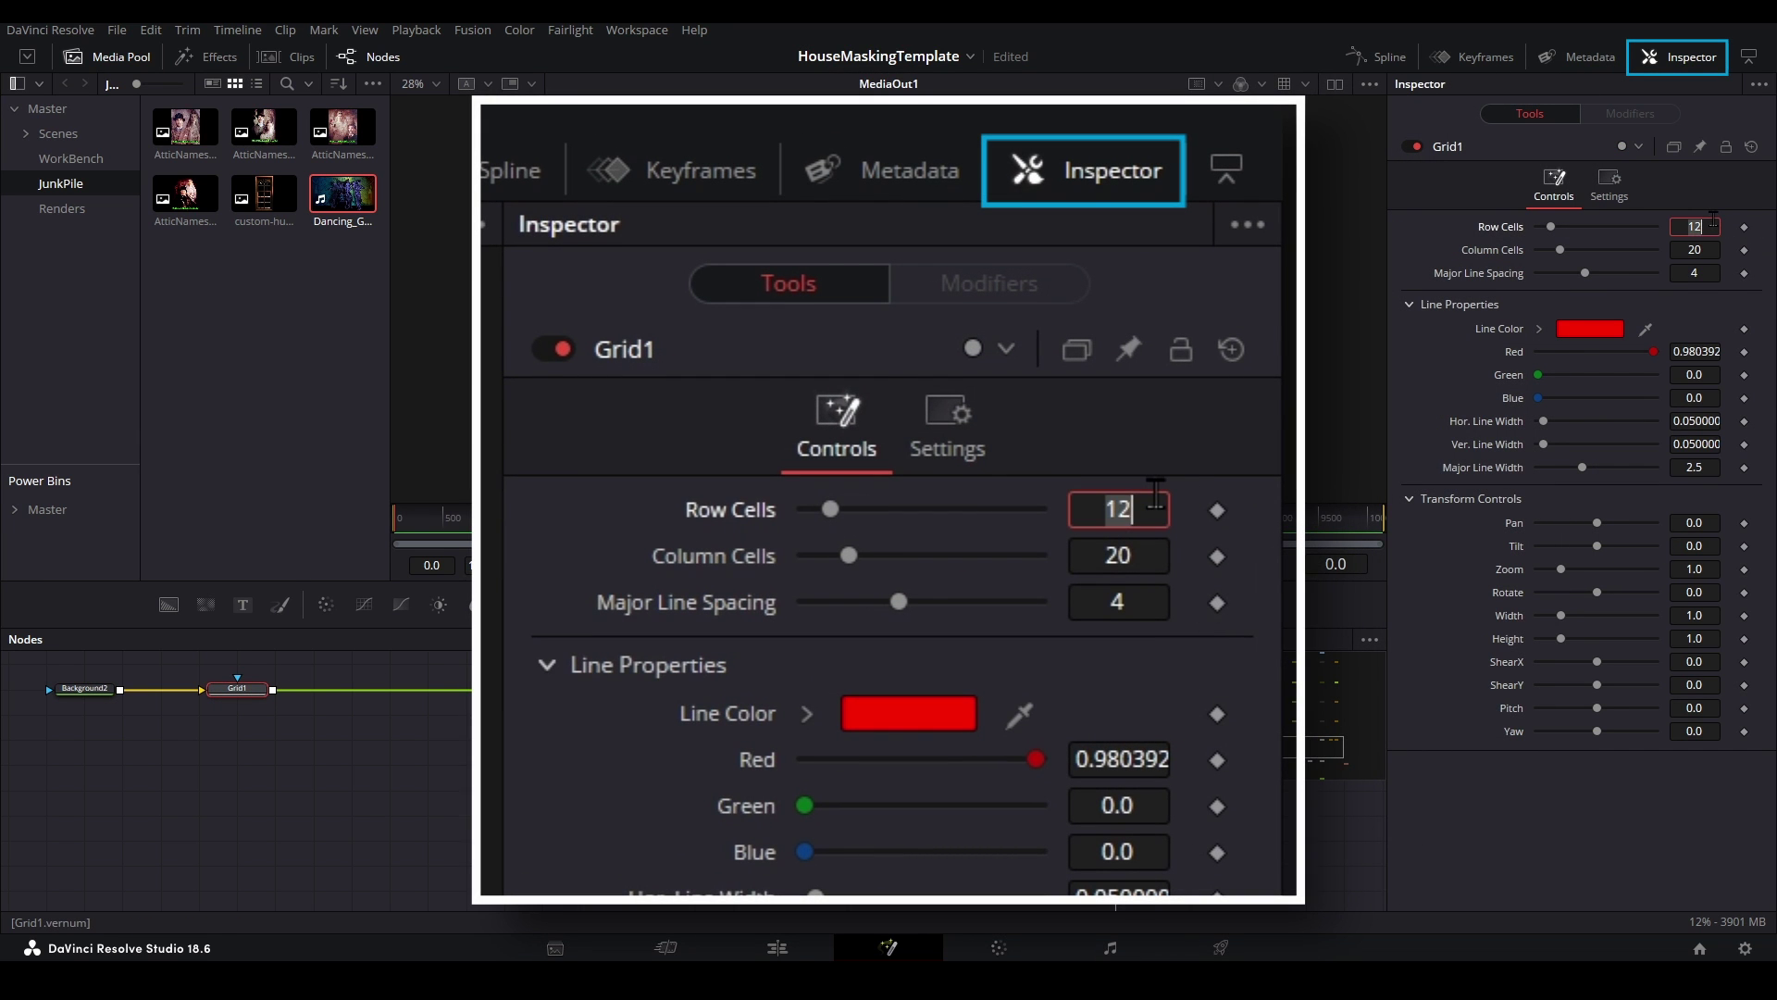
type("2")
key("Tab")
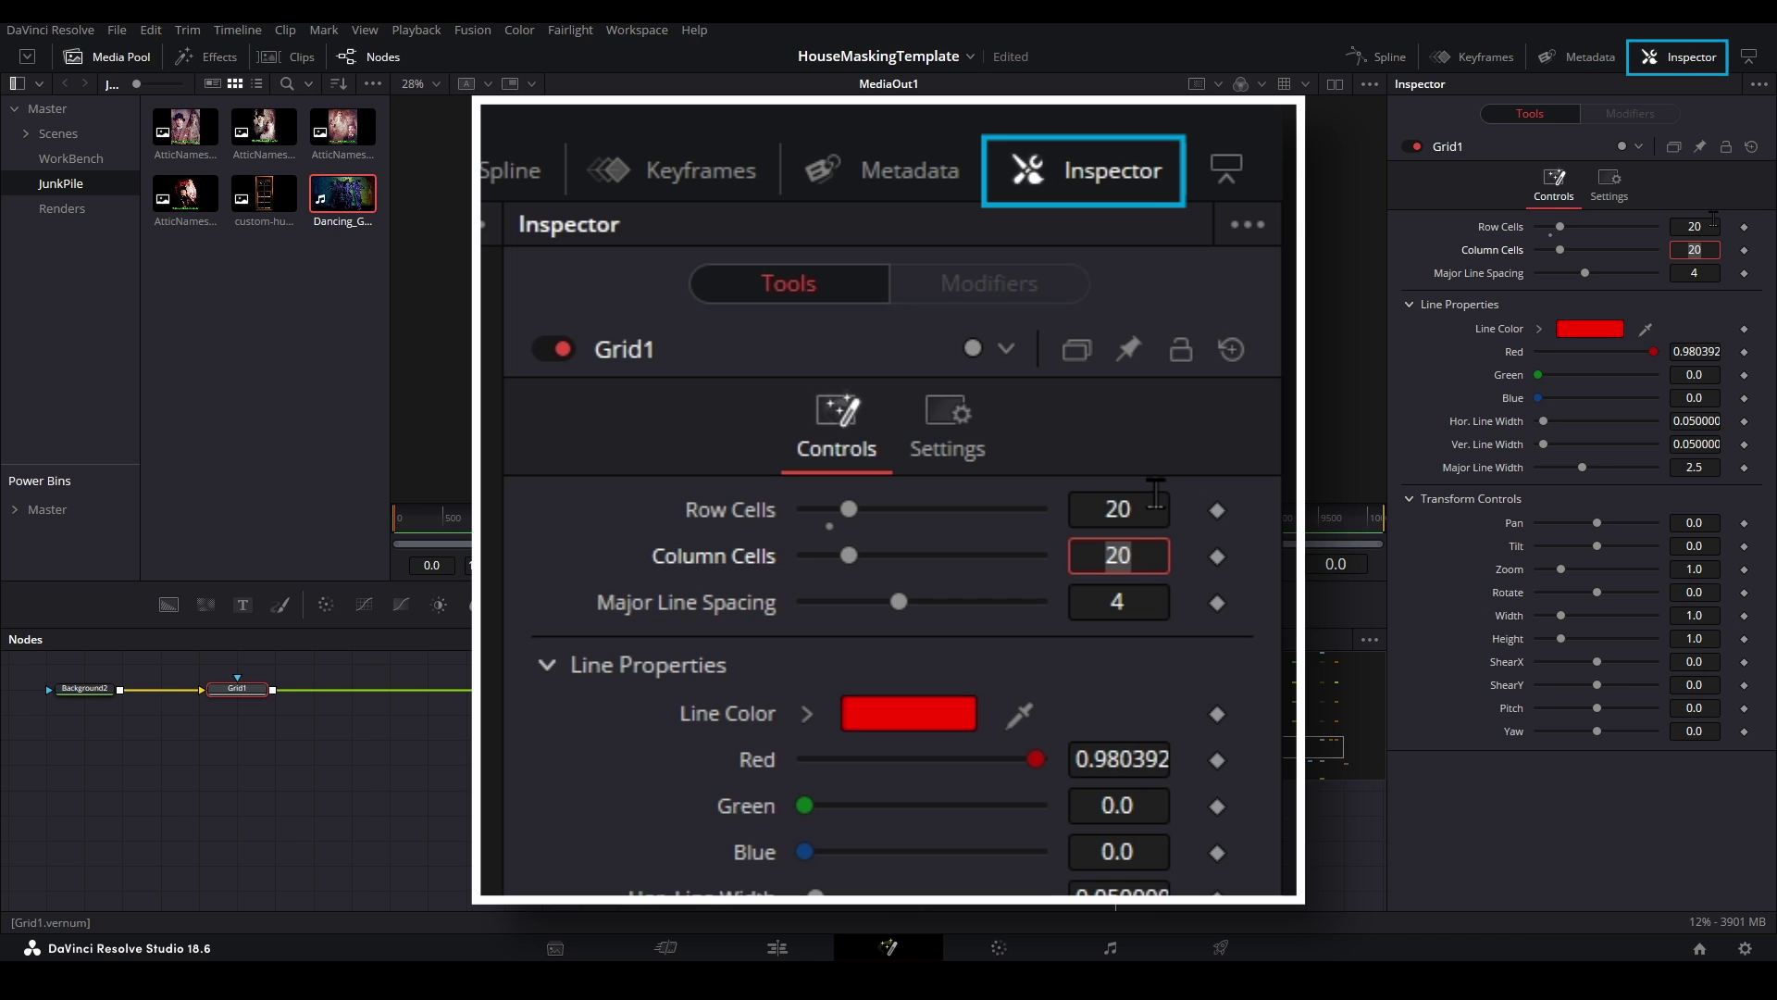
left_click(1714, 270)
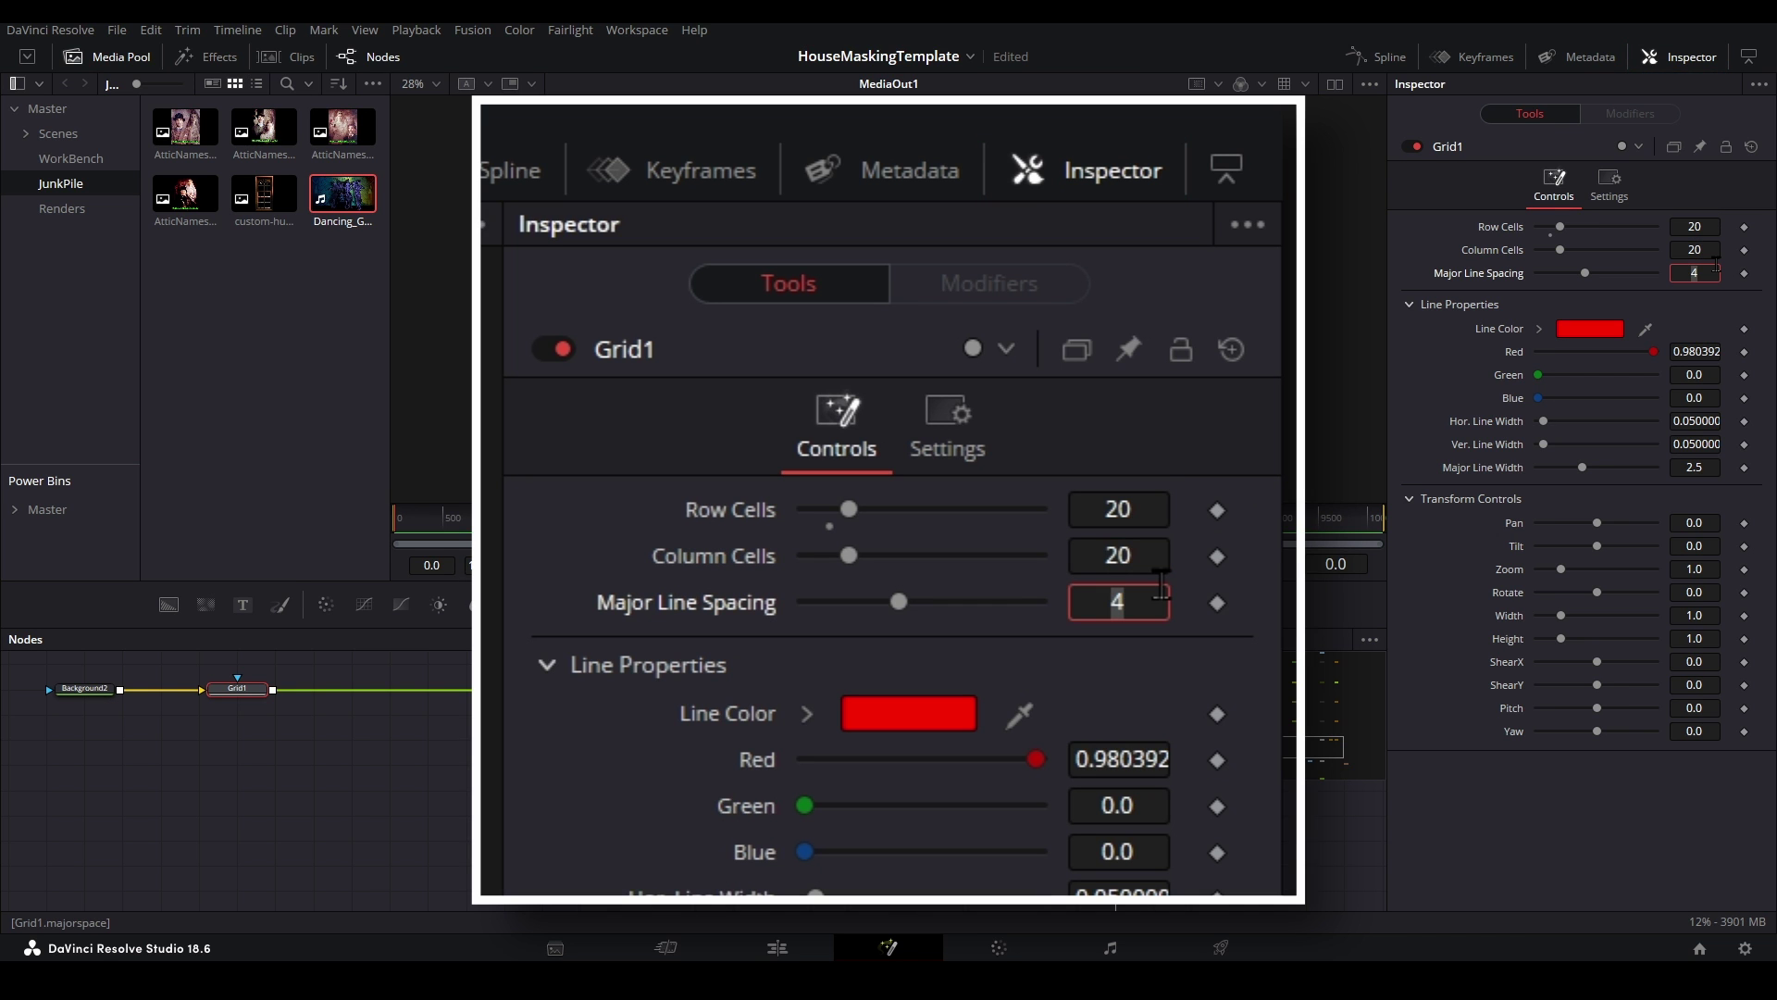
type("2")
key("Tab")
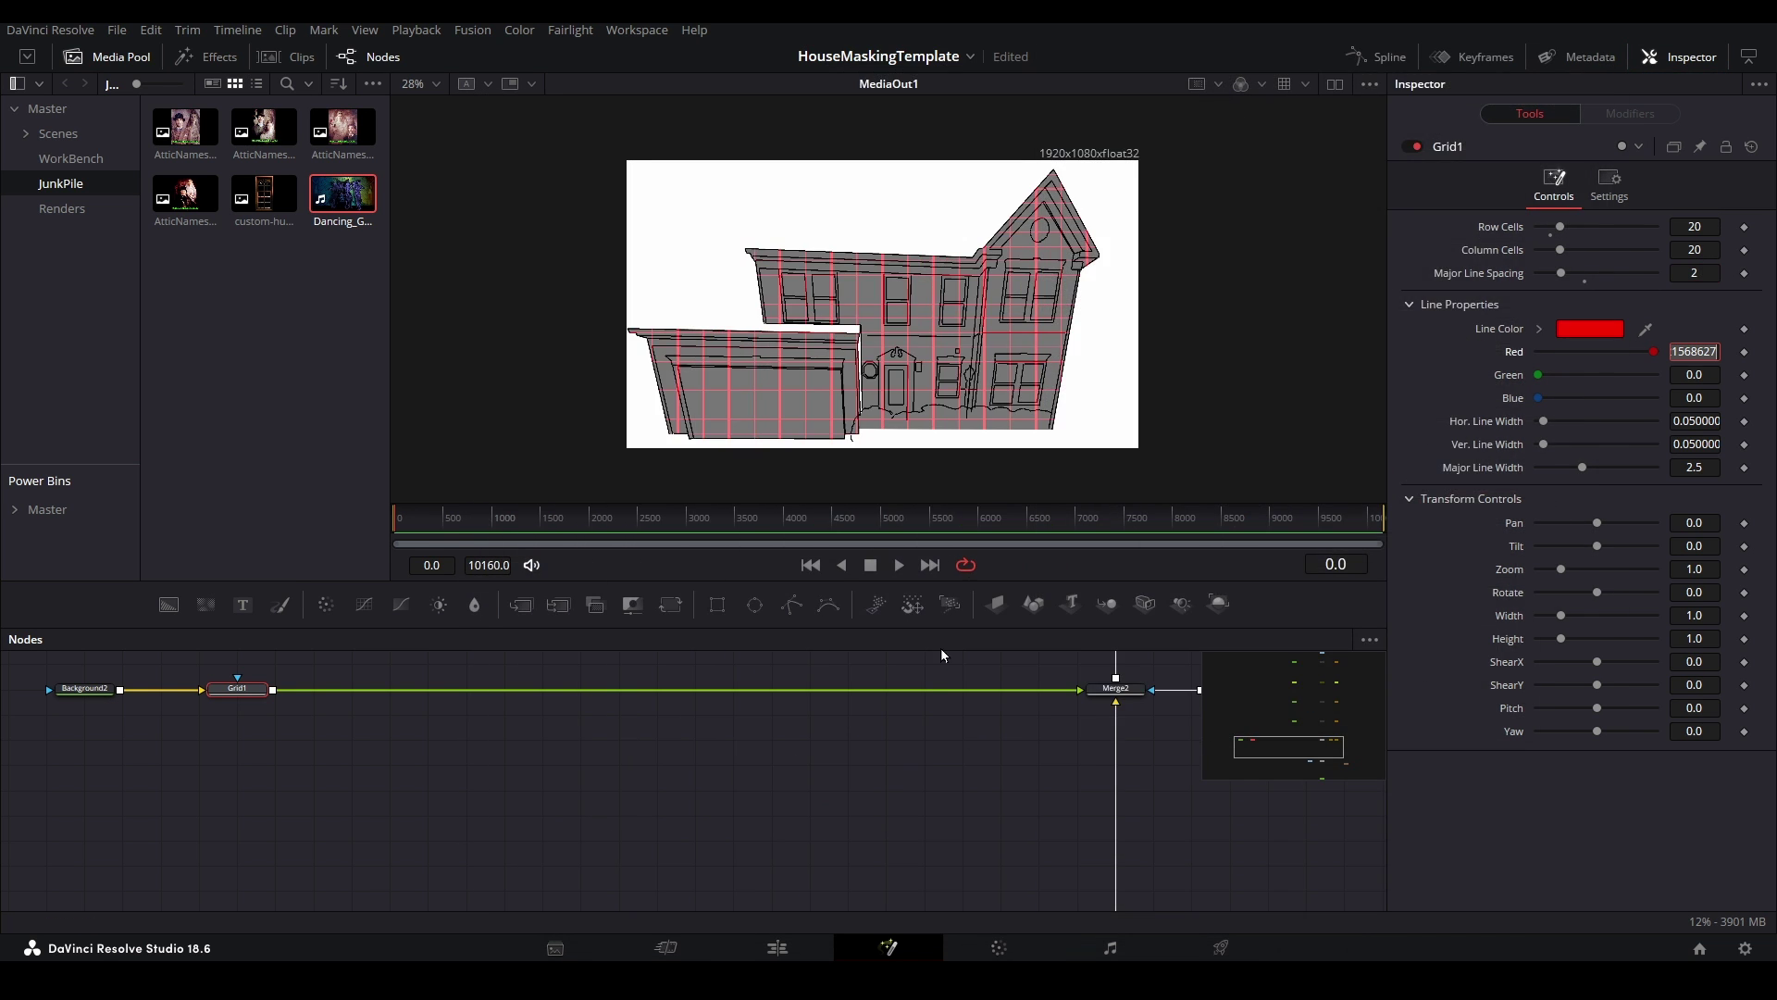
left_click(906, 757)
- Add a Corner Positioner after Grid1 and pin its lower-left corner by the garage base
key("shift+space")
type("Grid")
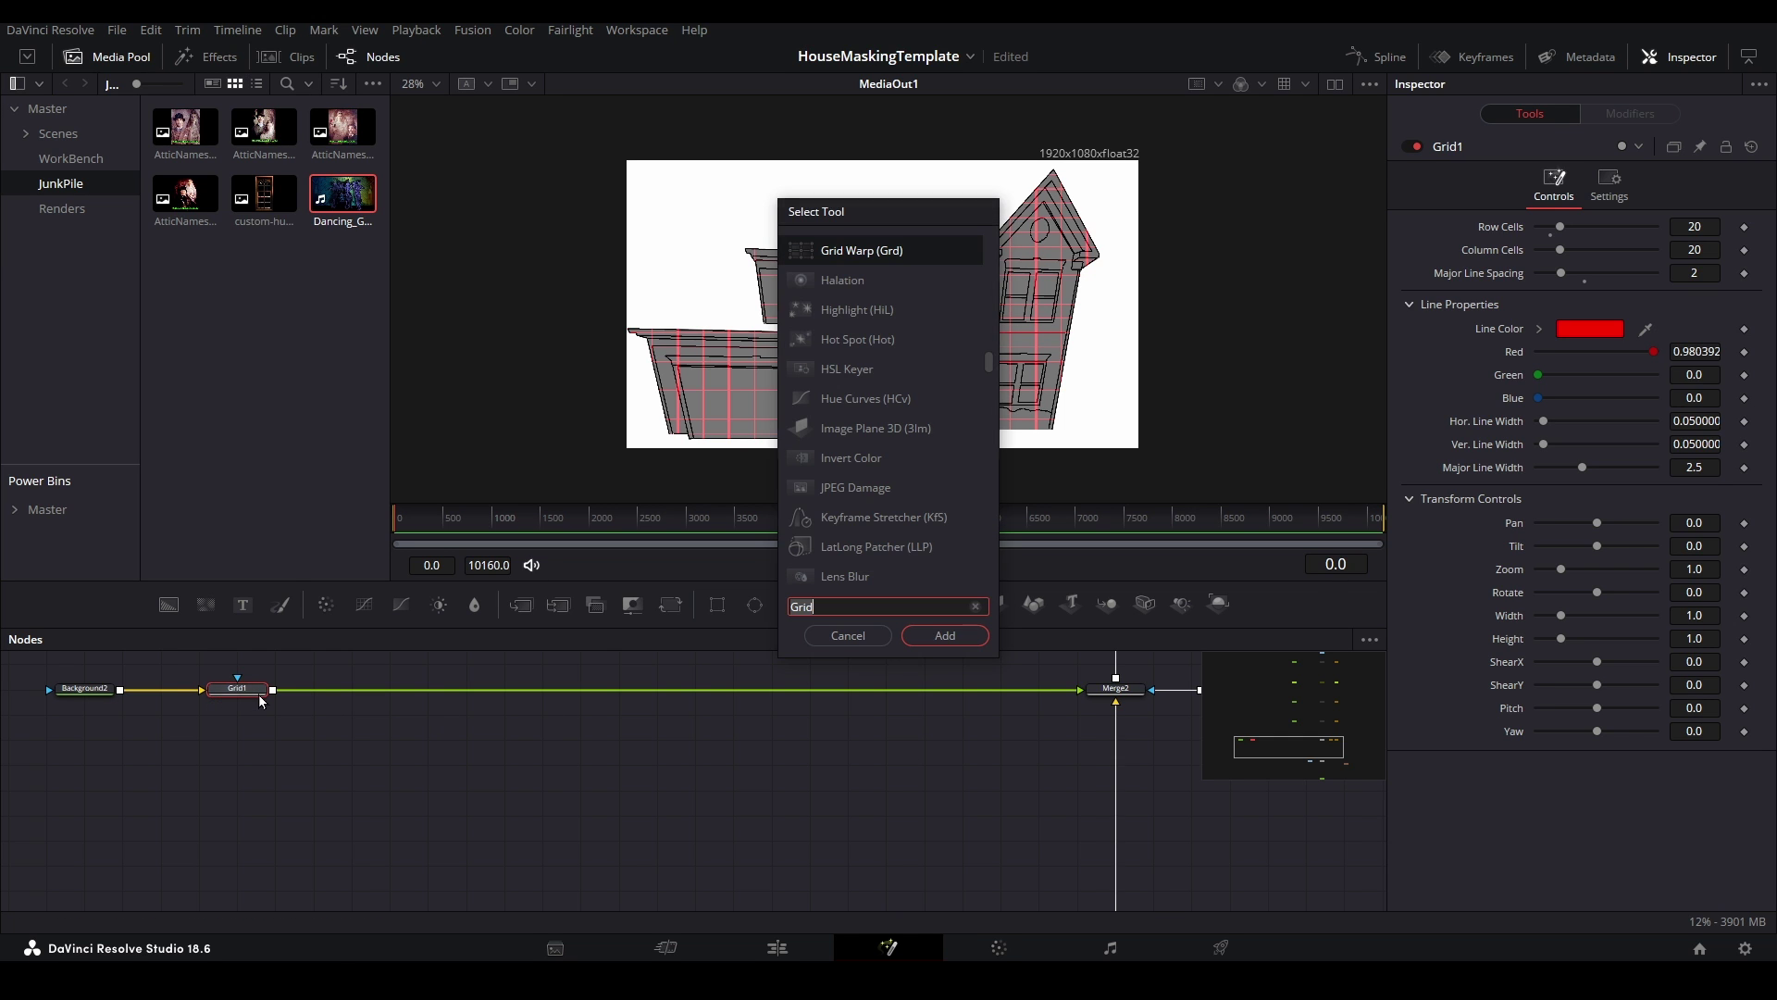
key("BackSpace")
key("BackSpace")
key("BackSpace")
key("BackSpace")
type("corner")
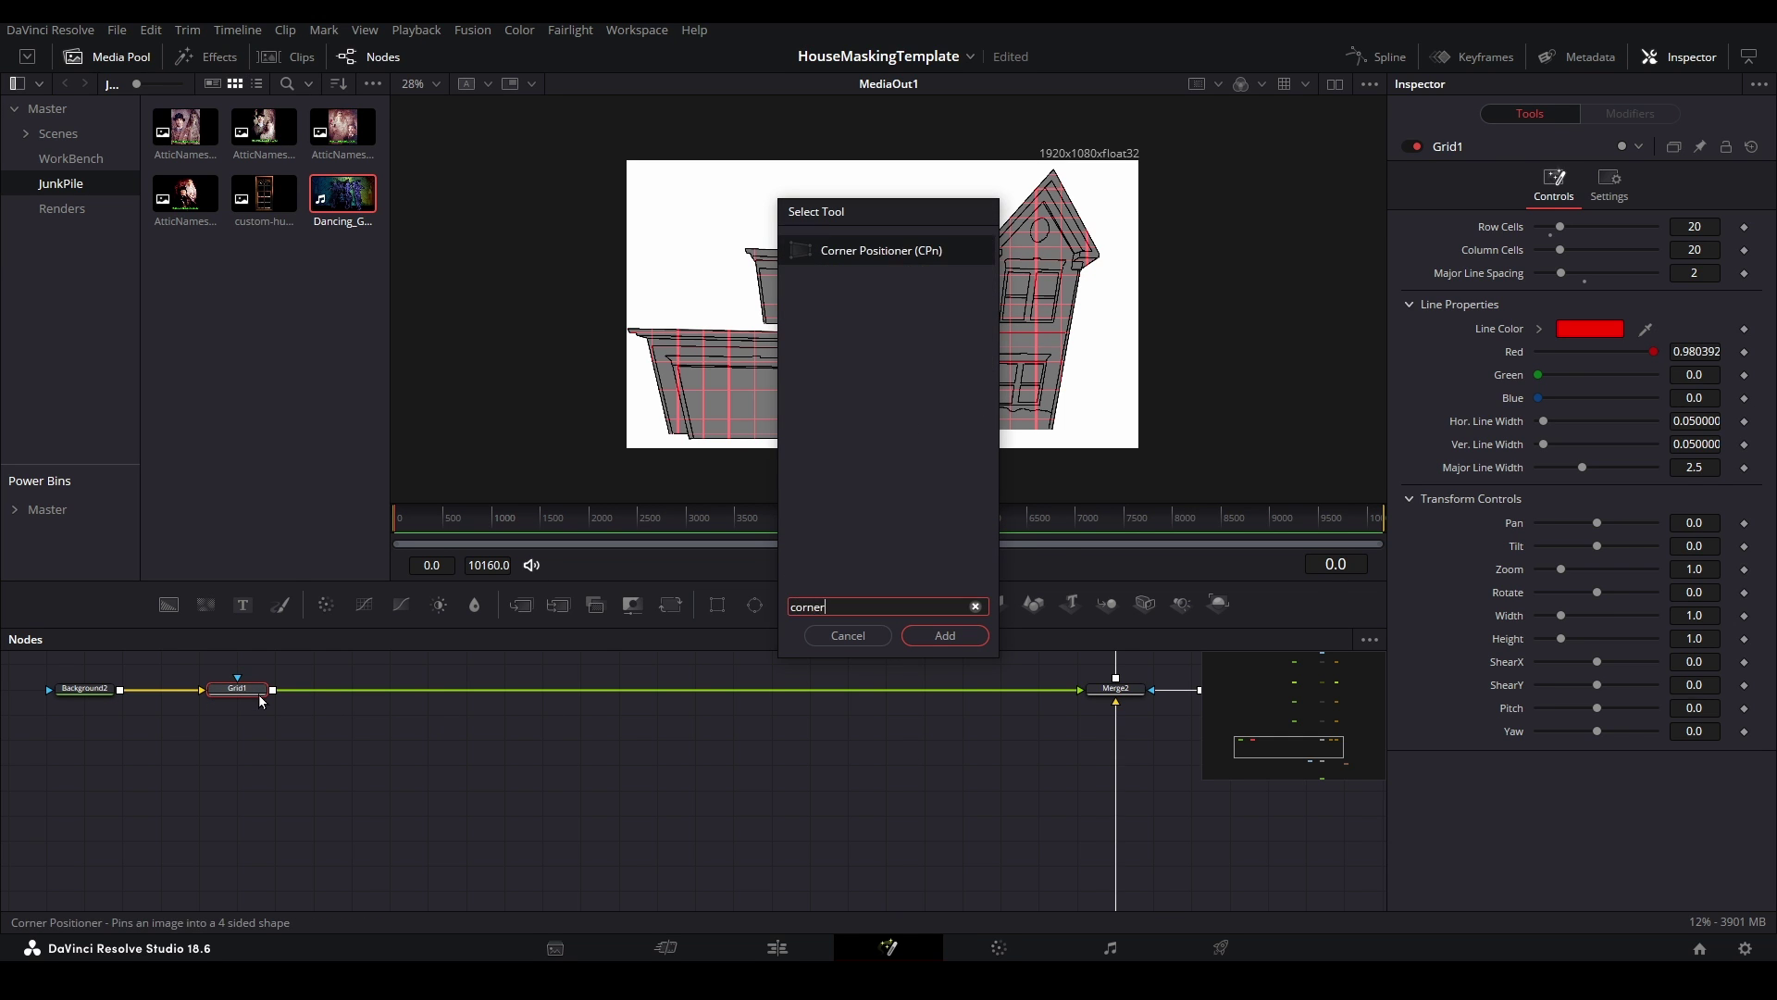
key("Return")
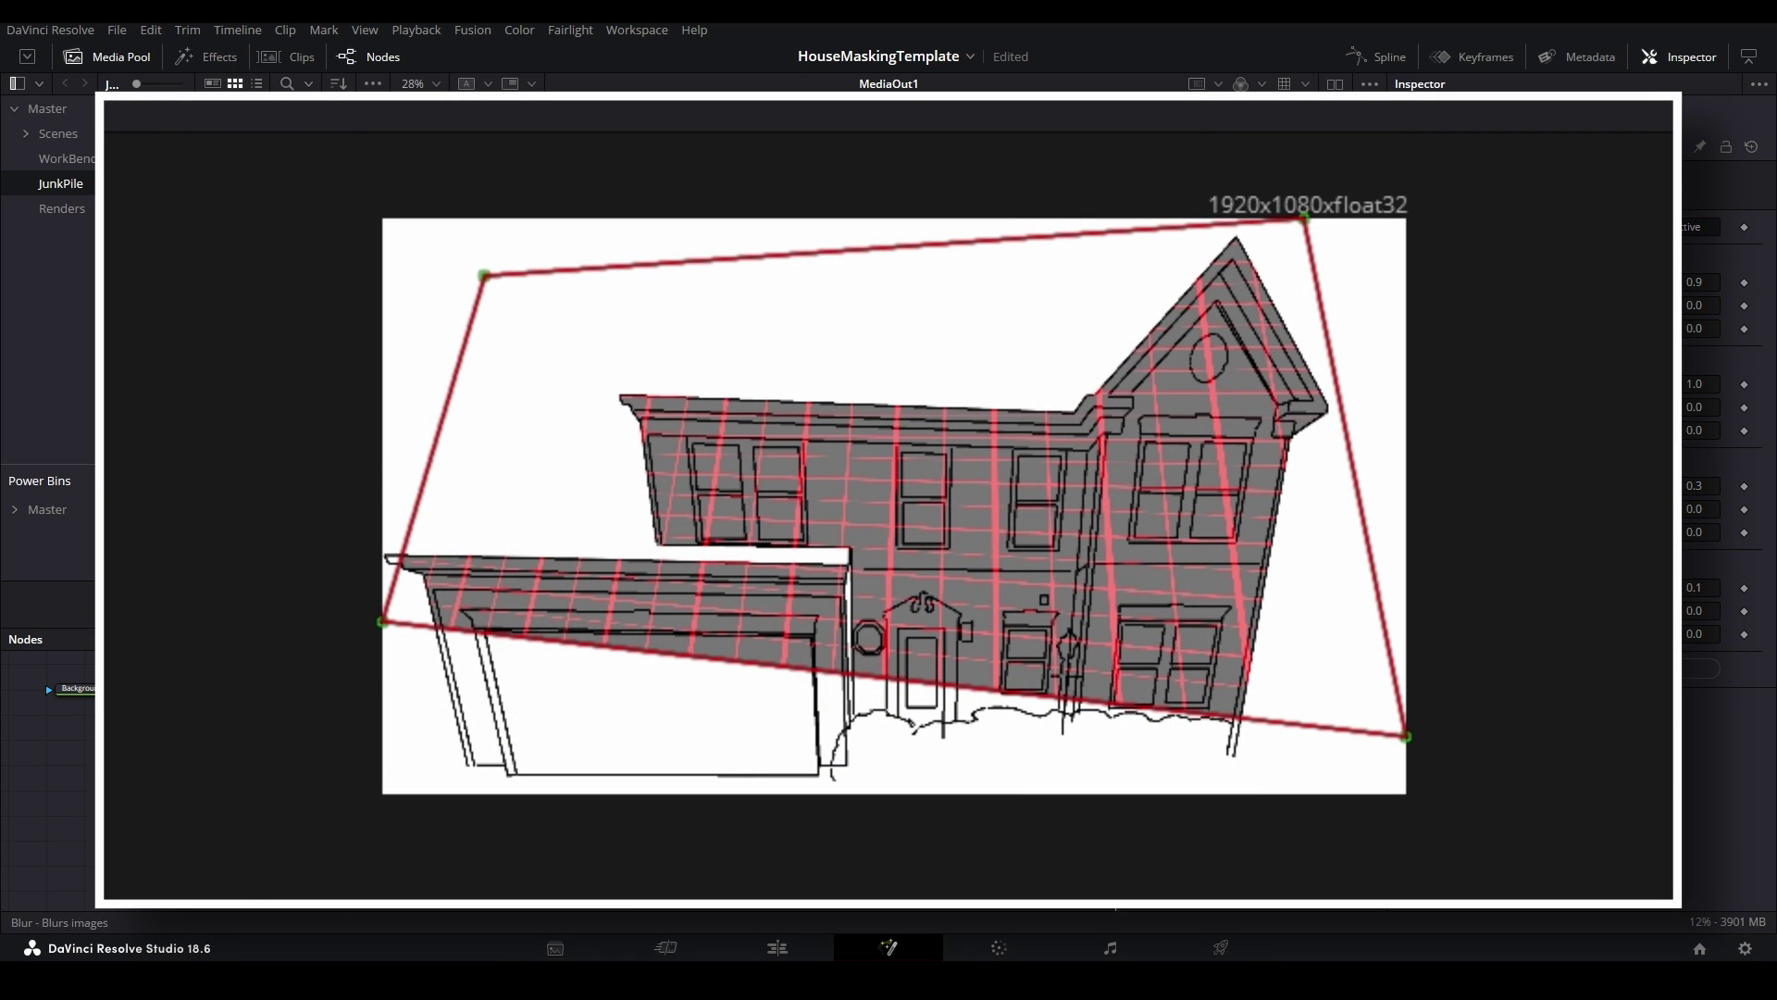
left_click_drag(382, 622, 445, 778)
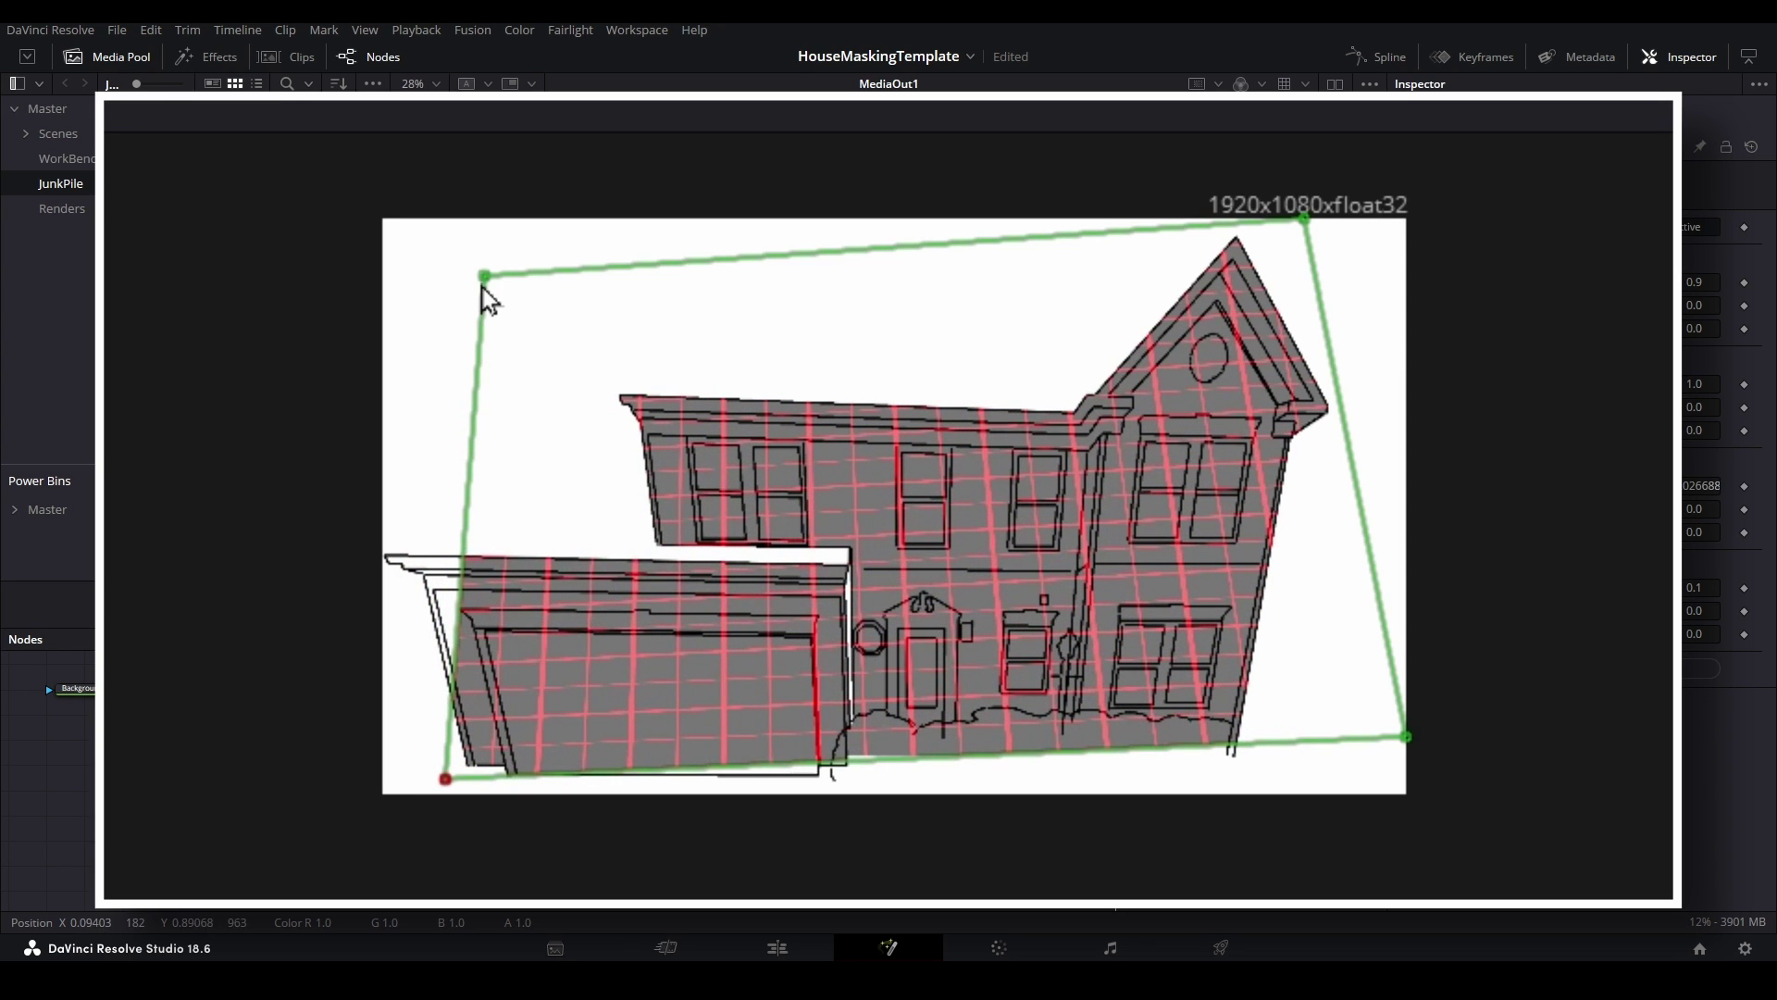
- Drag all four grid corners roughly onto the house facade
left_click_drag(484, 278, 341, 340)
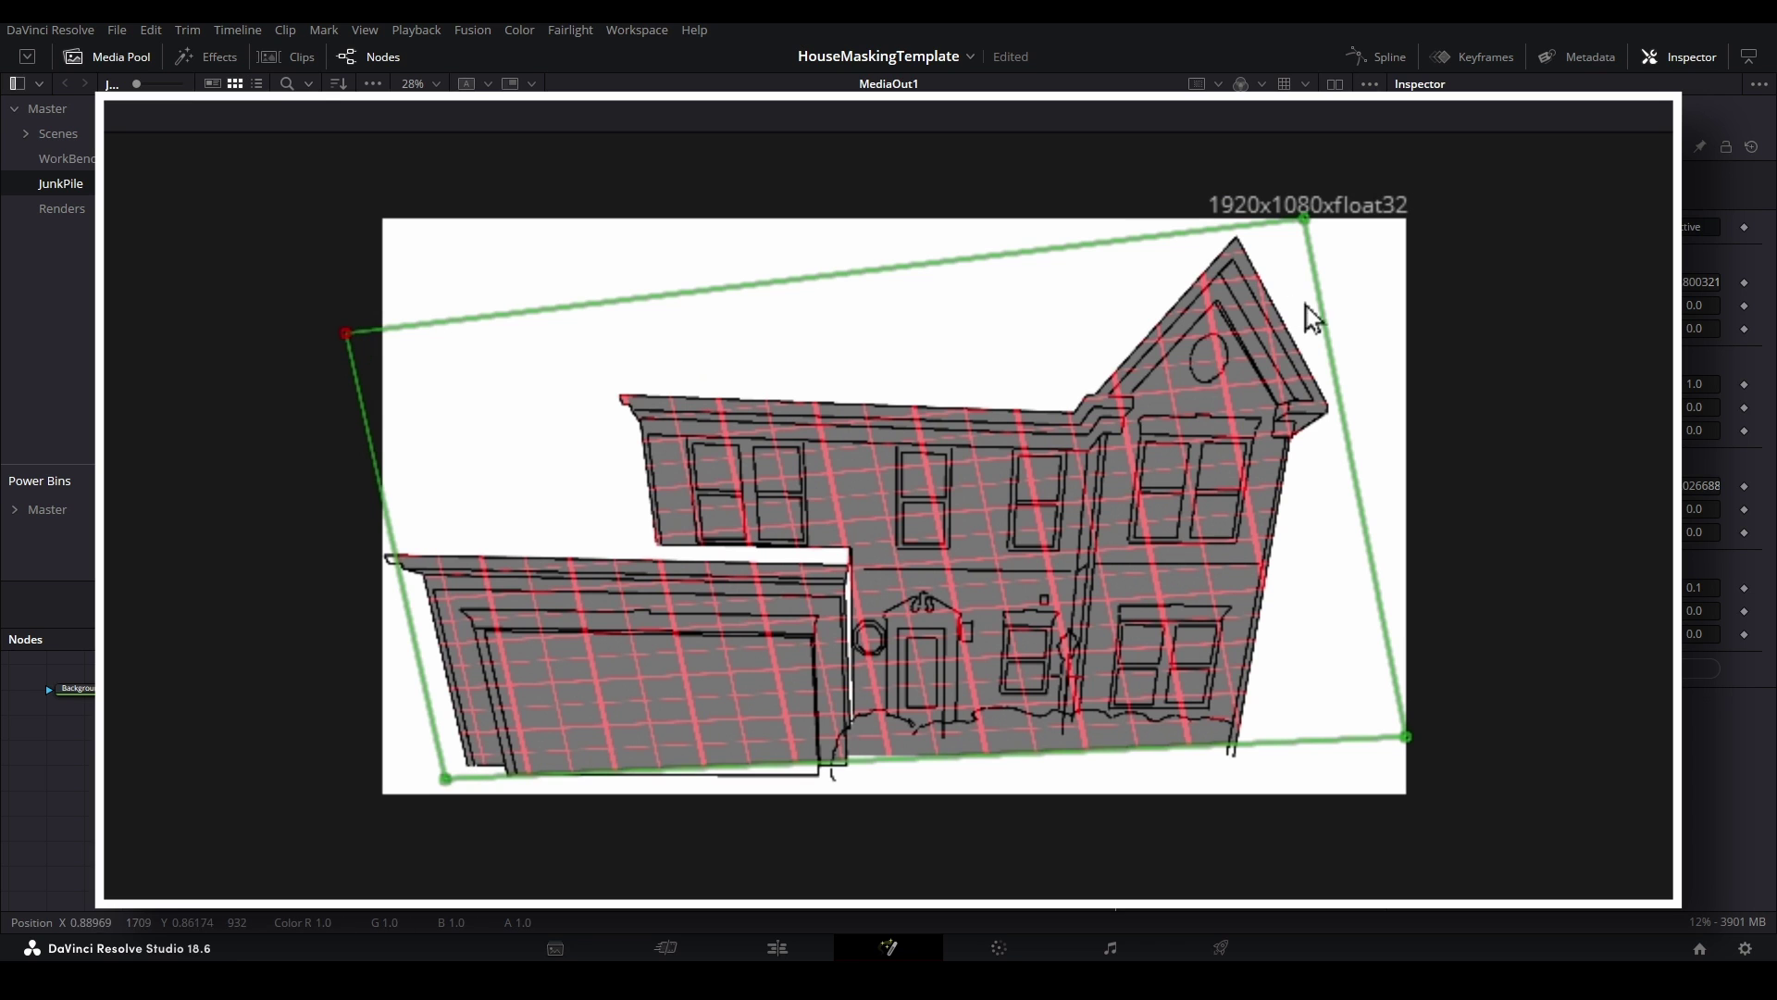
left_click_drag(1405, 742, 1310, 761)
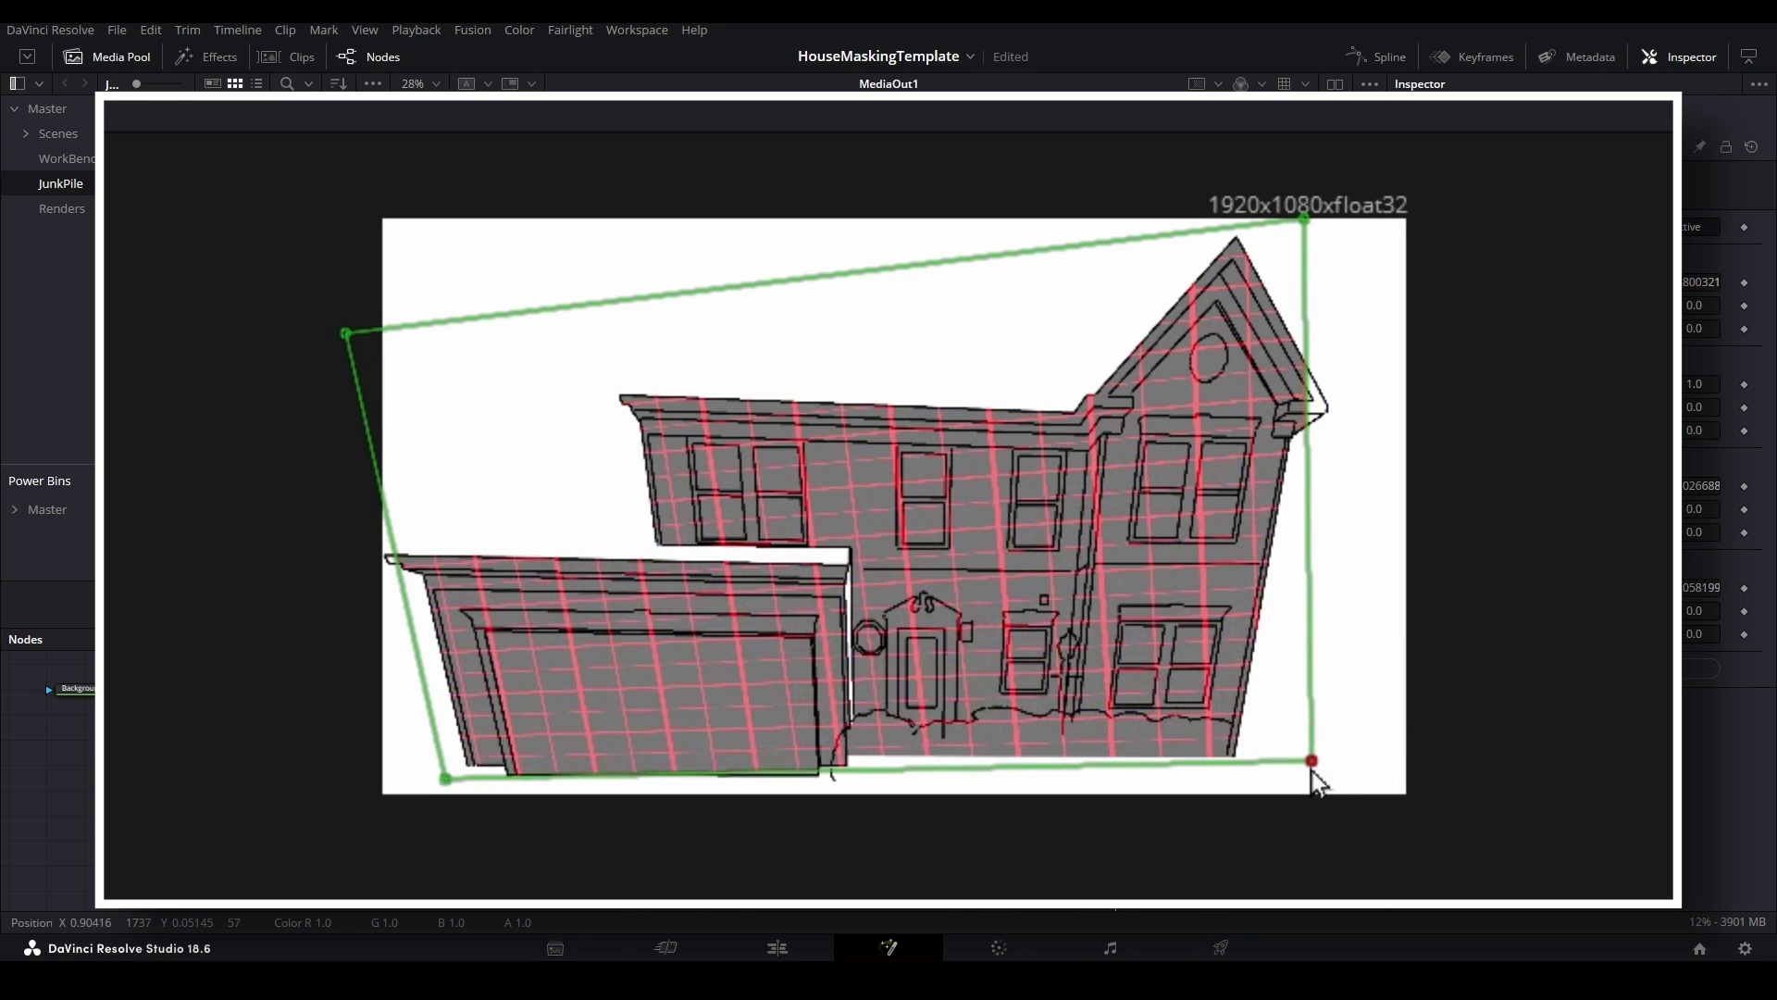
left_click_drag(1306, 225, 1377, 220)
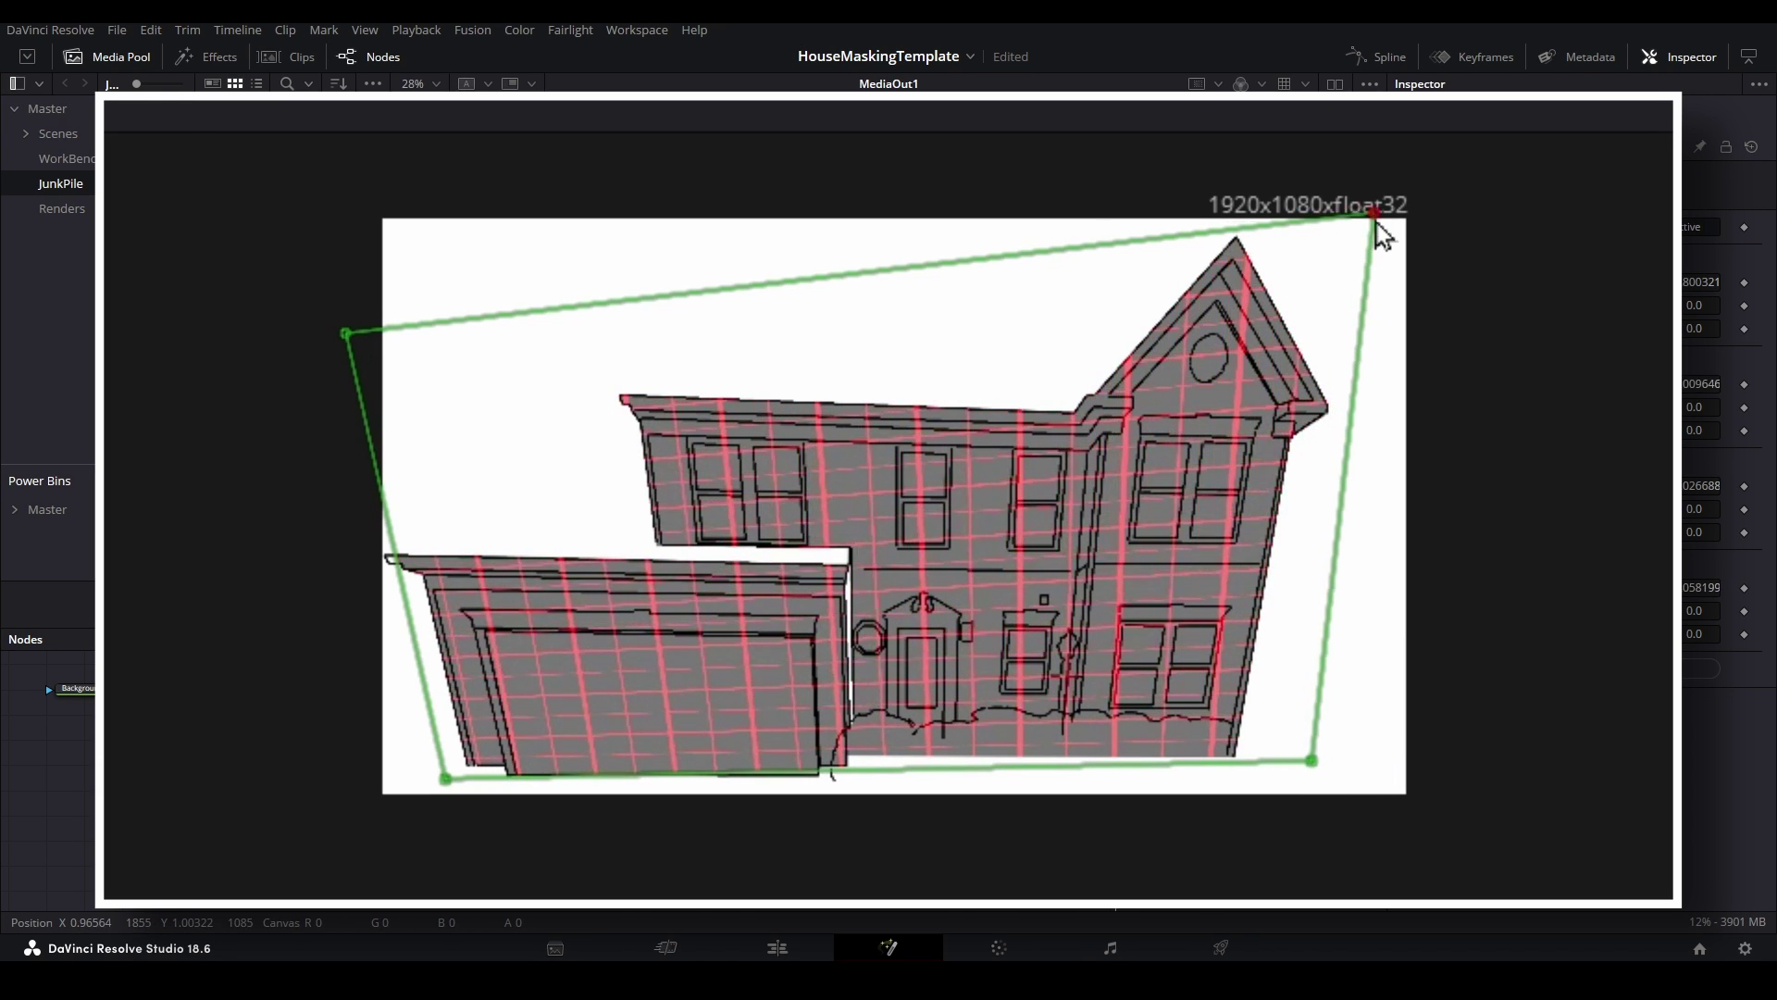
left_click_drag(344, 333, 299, 188)
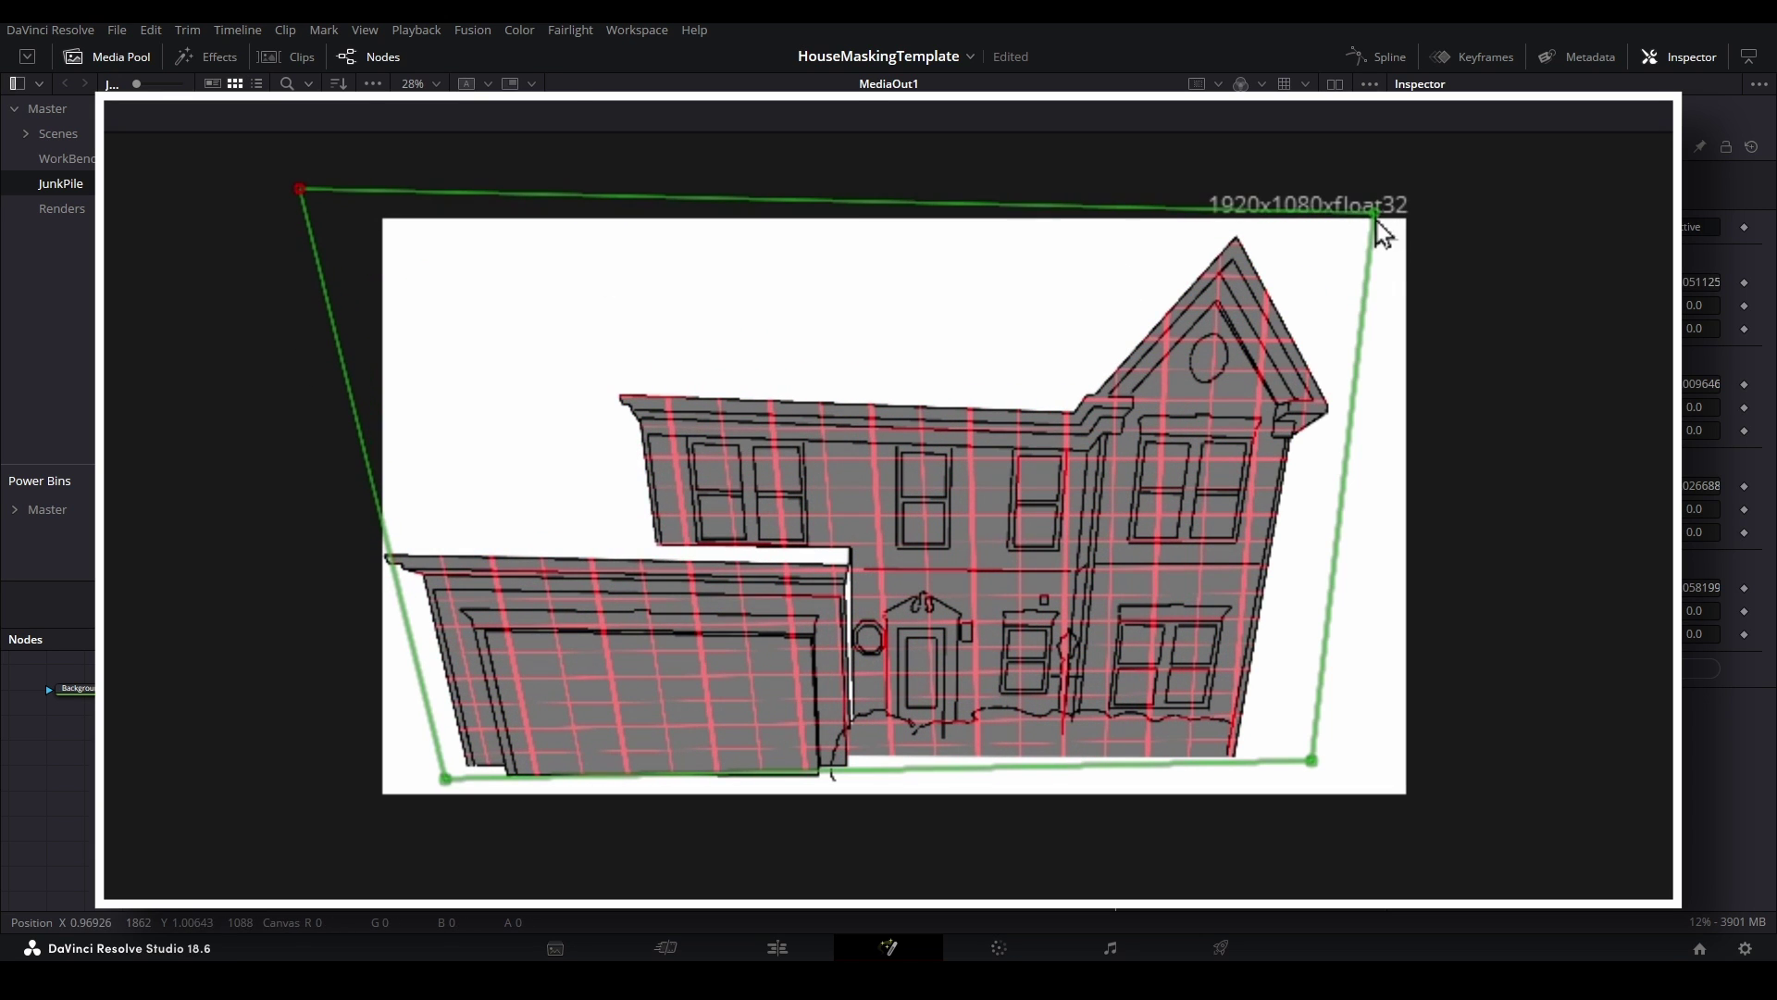
left_click_drag(1375, 216, 1360, 237)
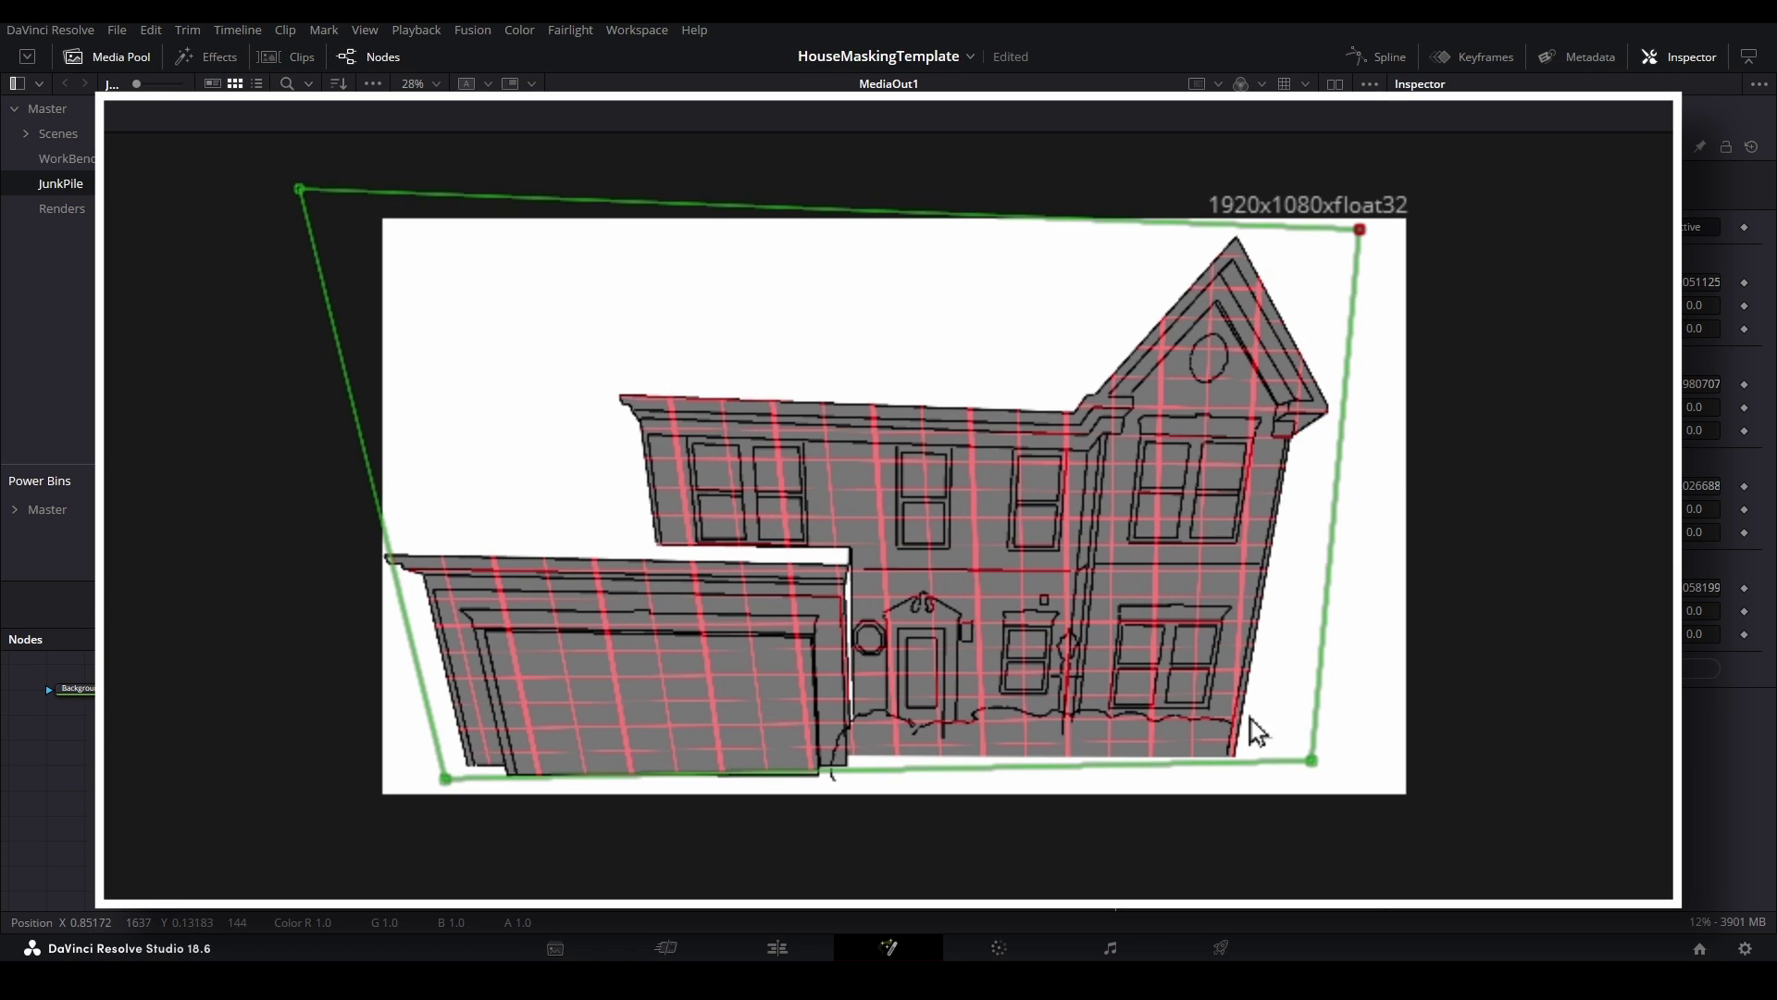
left_click_drag(445, 780, 431, 781)
- Fine-tune the right-hand corners so the grid matches the house walls and base
scroll(1091, 586, "up", 5)
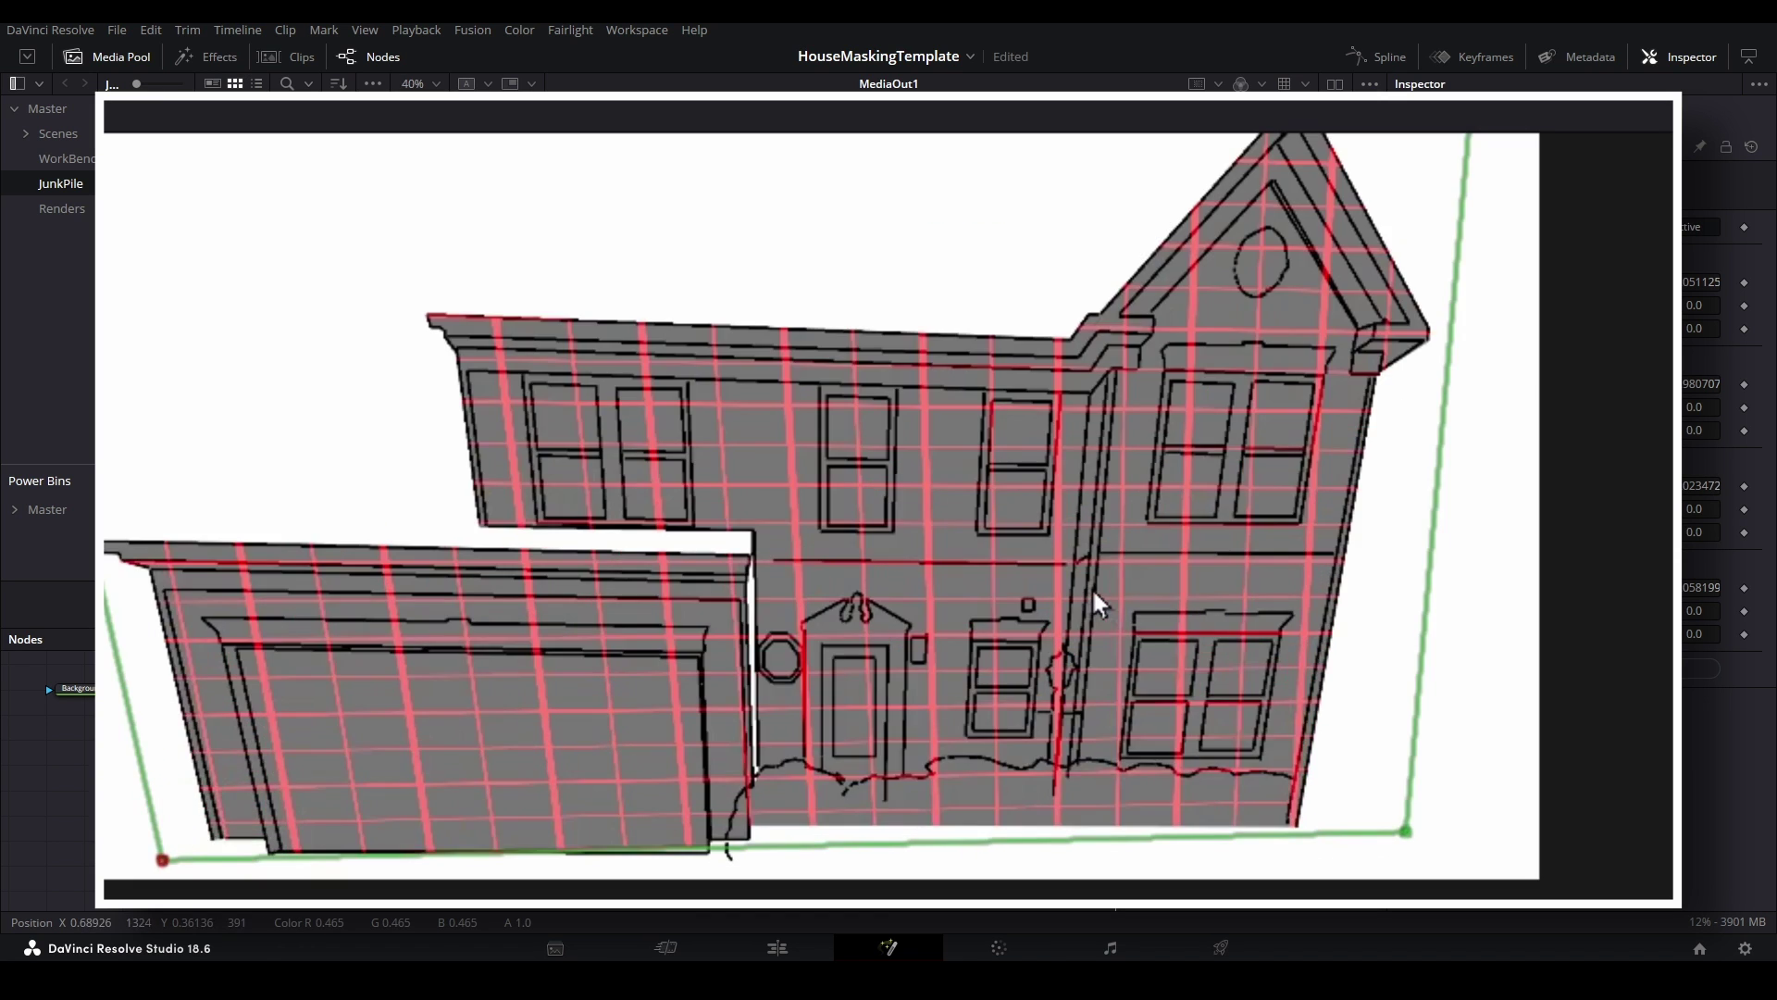
left_click_drag(1529, 716, 1411, 746)
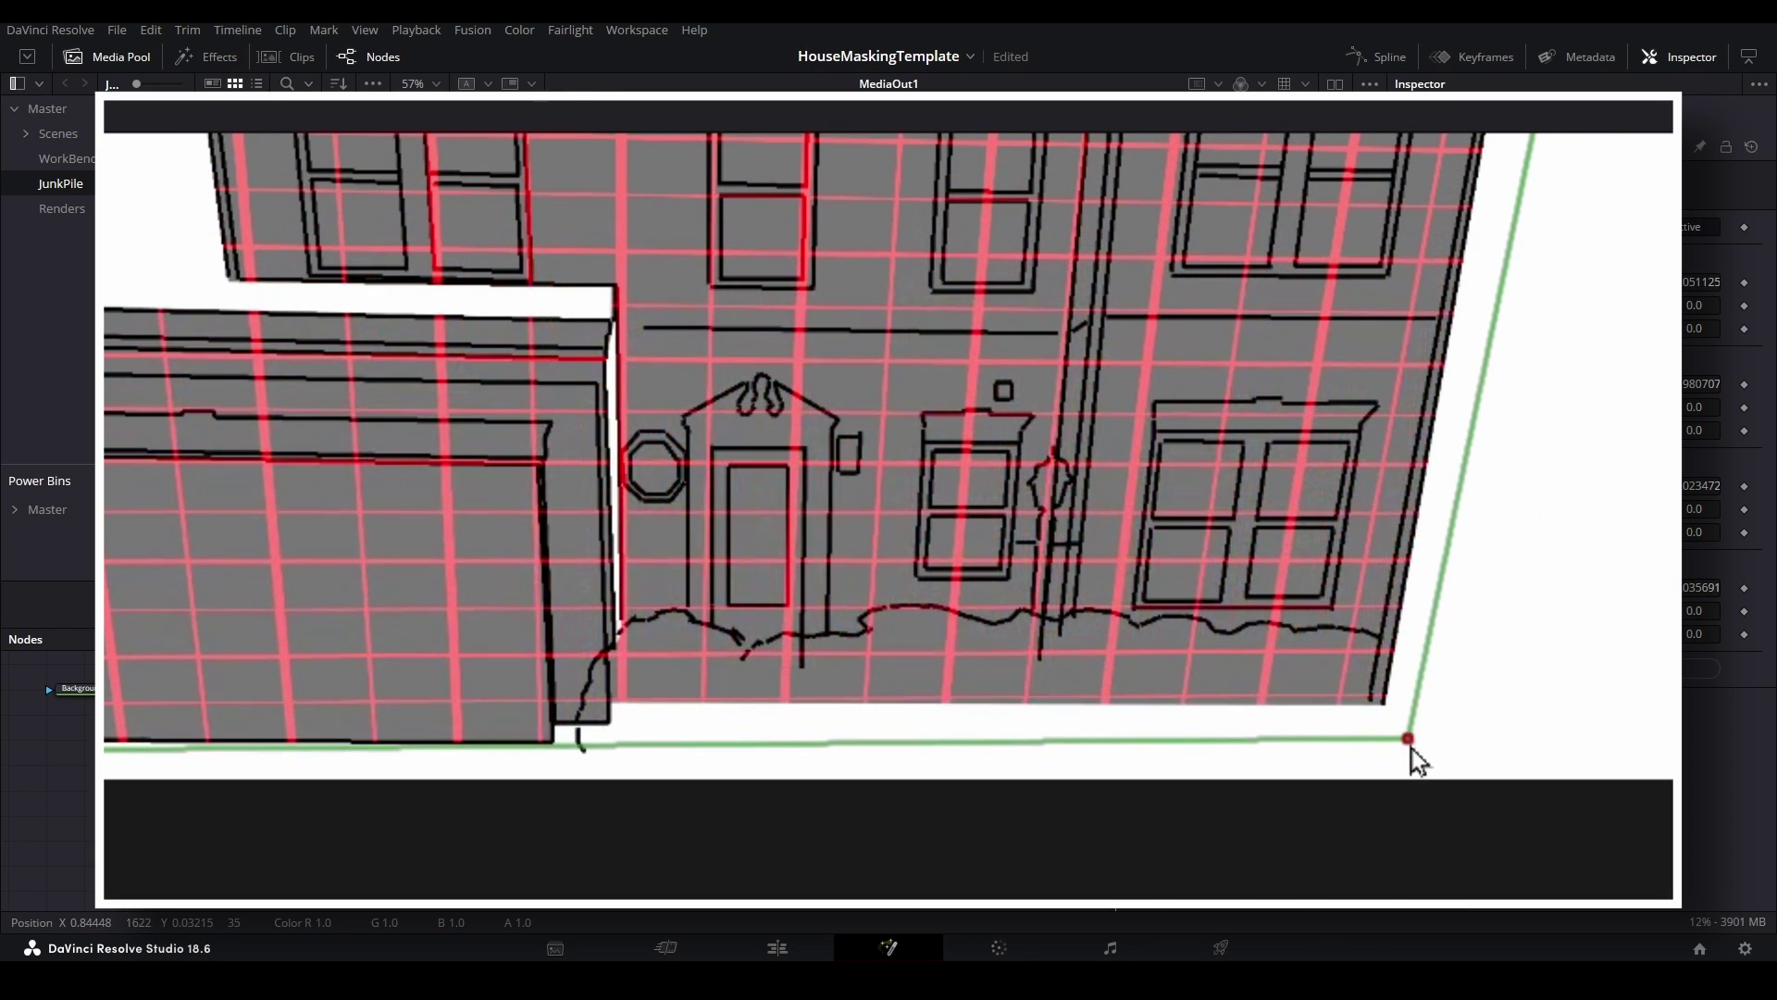
scroll(1573, 493, "up", 5)
scroll(1581, 468, "down", 2)
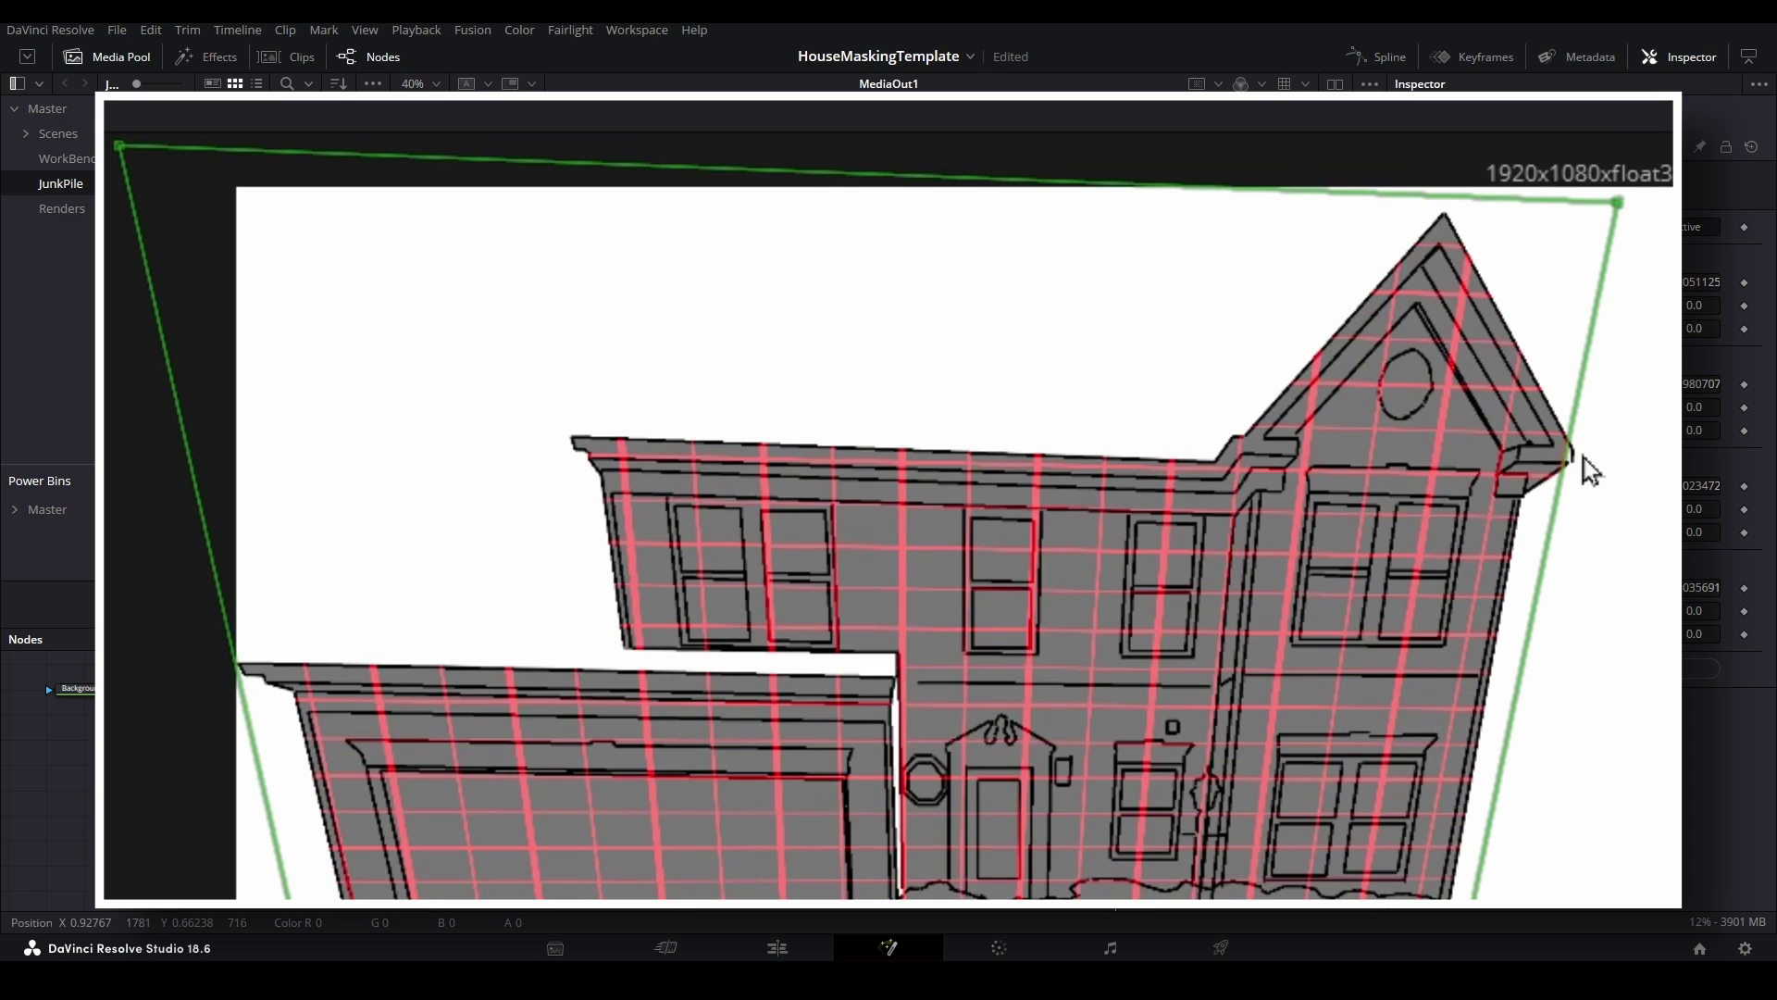
left_click_drag(1621, 211, 1643, 200)
scroll(1570, 337, "down", 3)
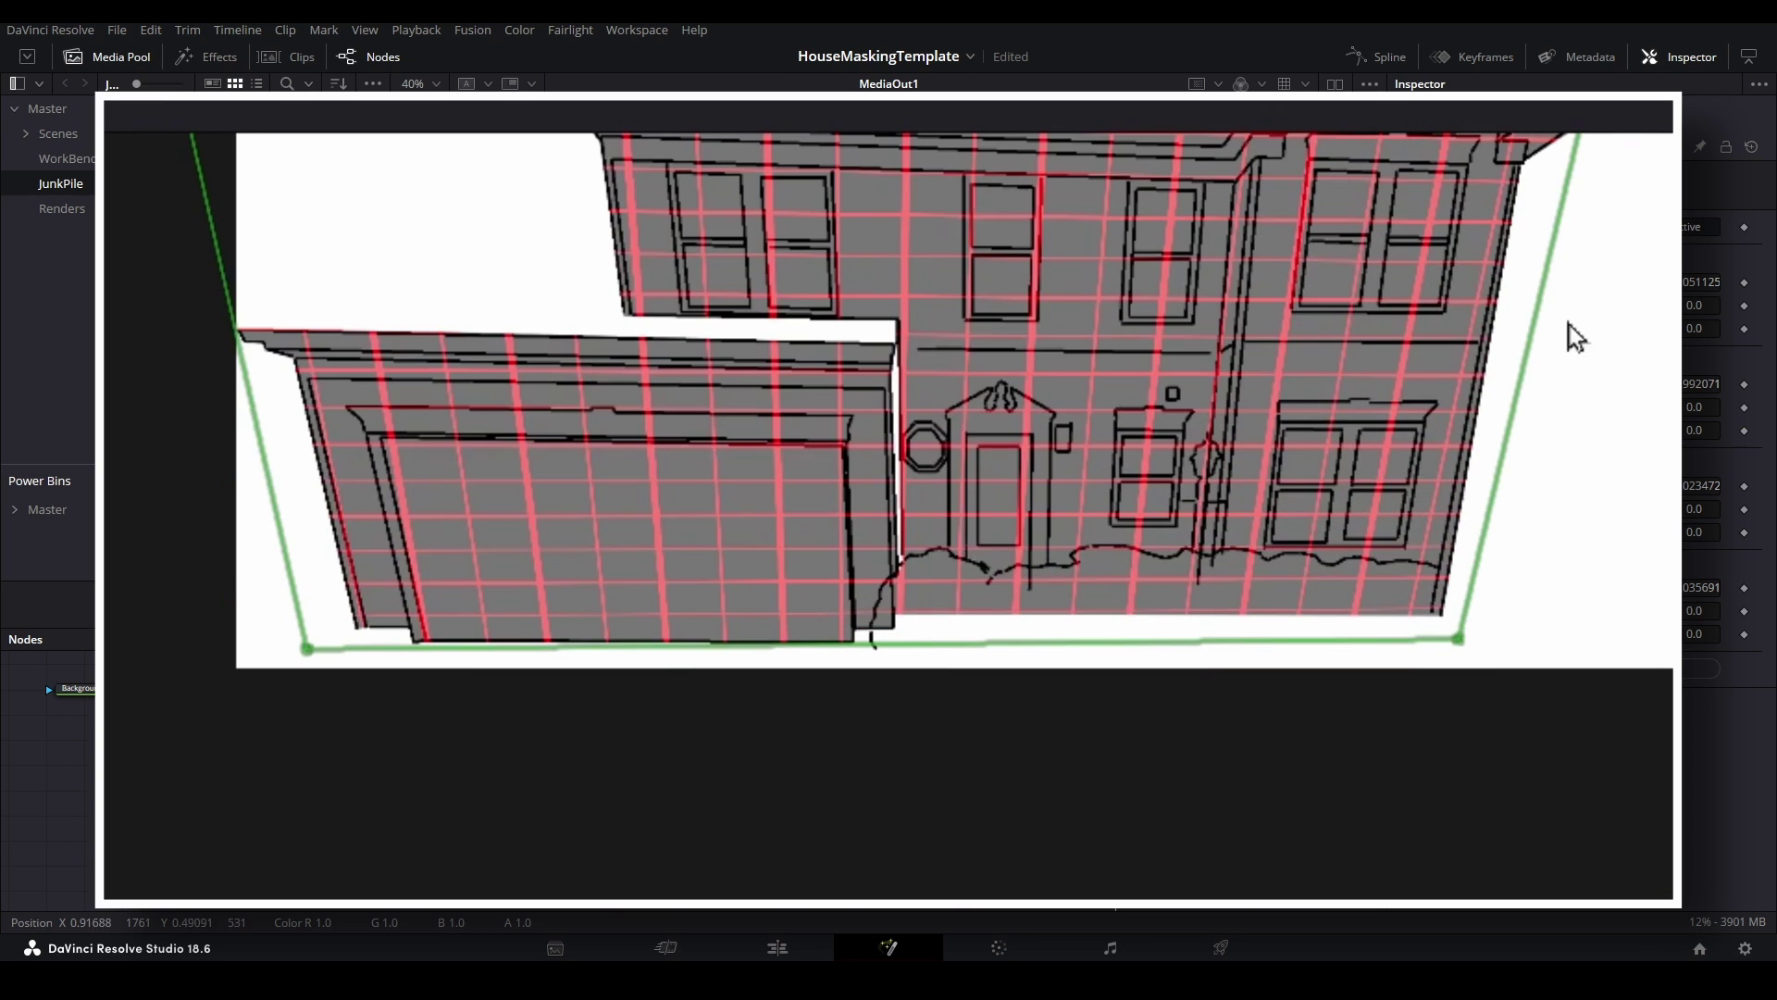
left_click_drag(1466, 646, 1480, 646)
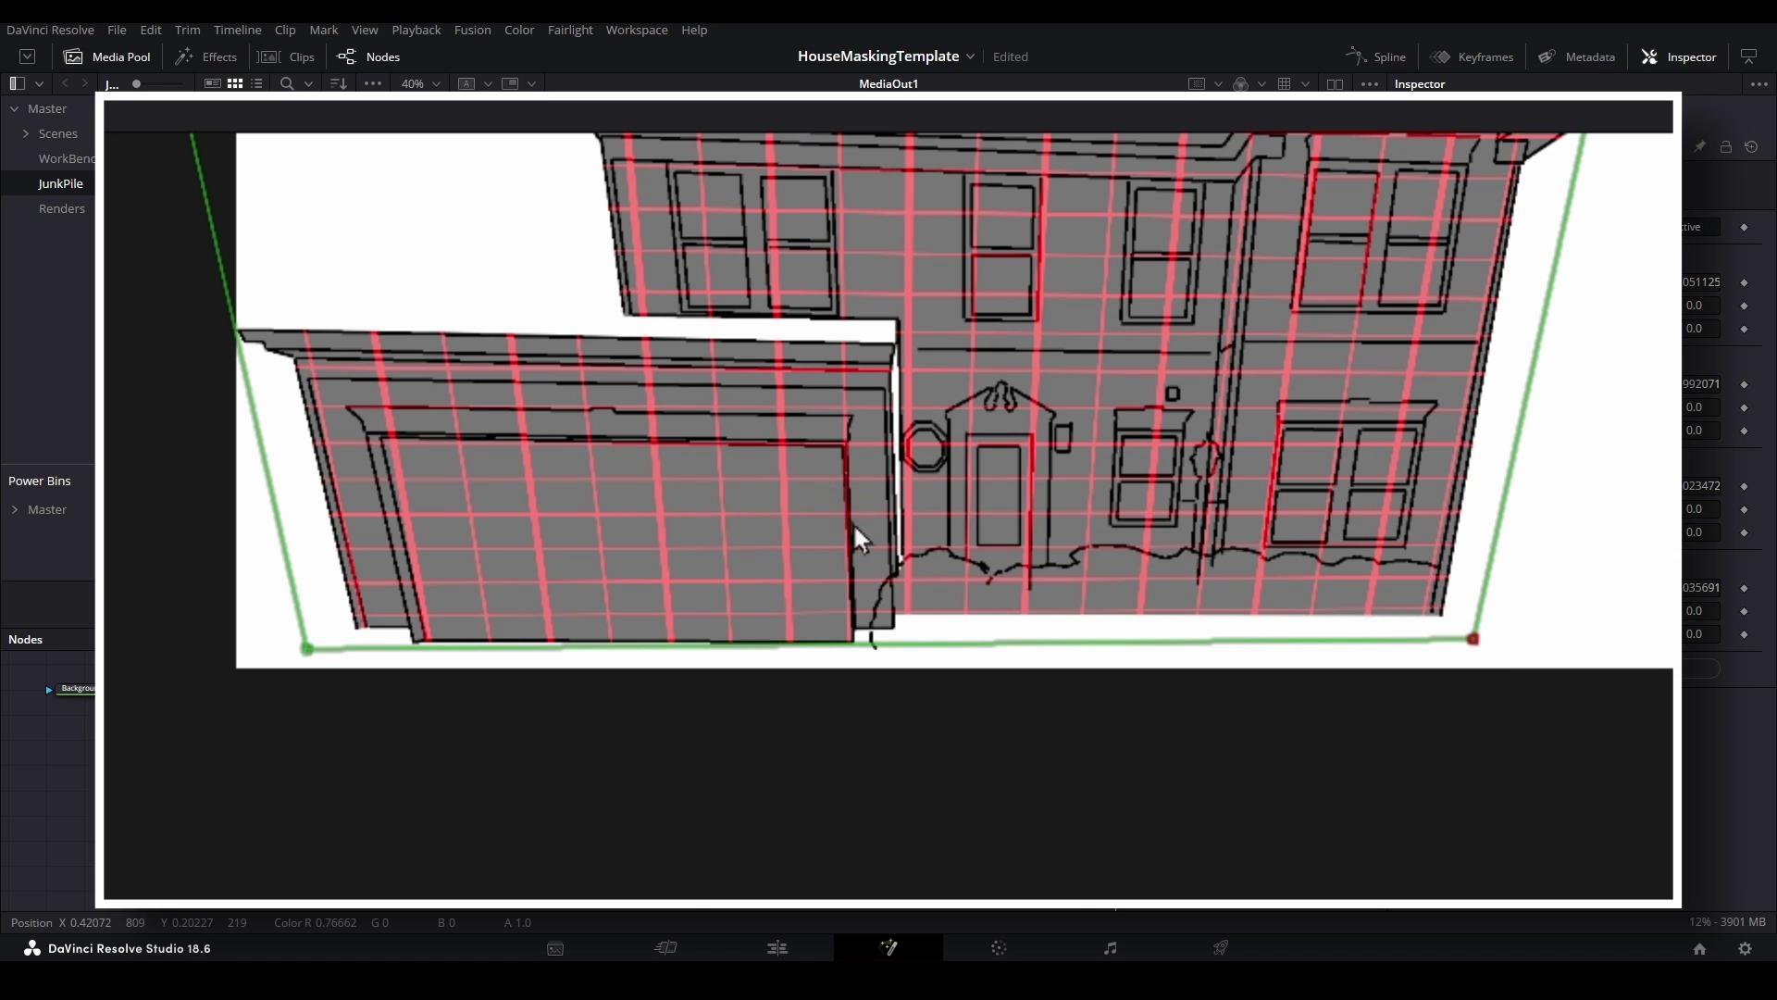
scroll(856, 319, "up", 2)
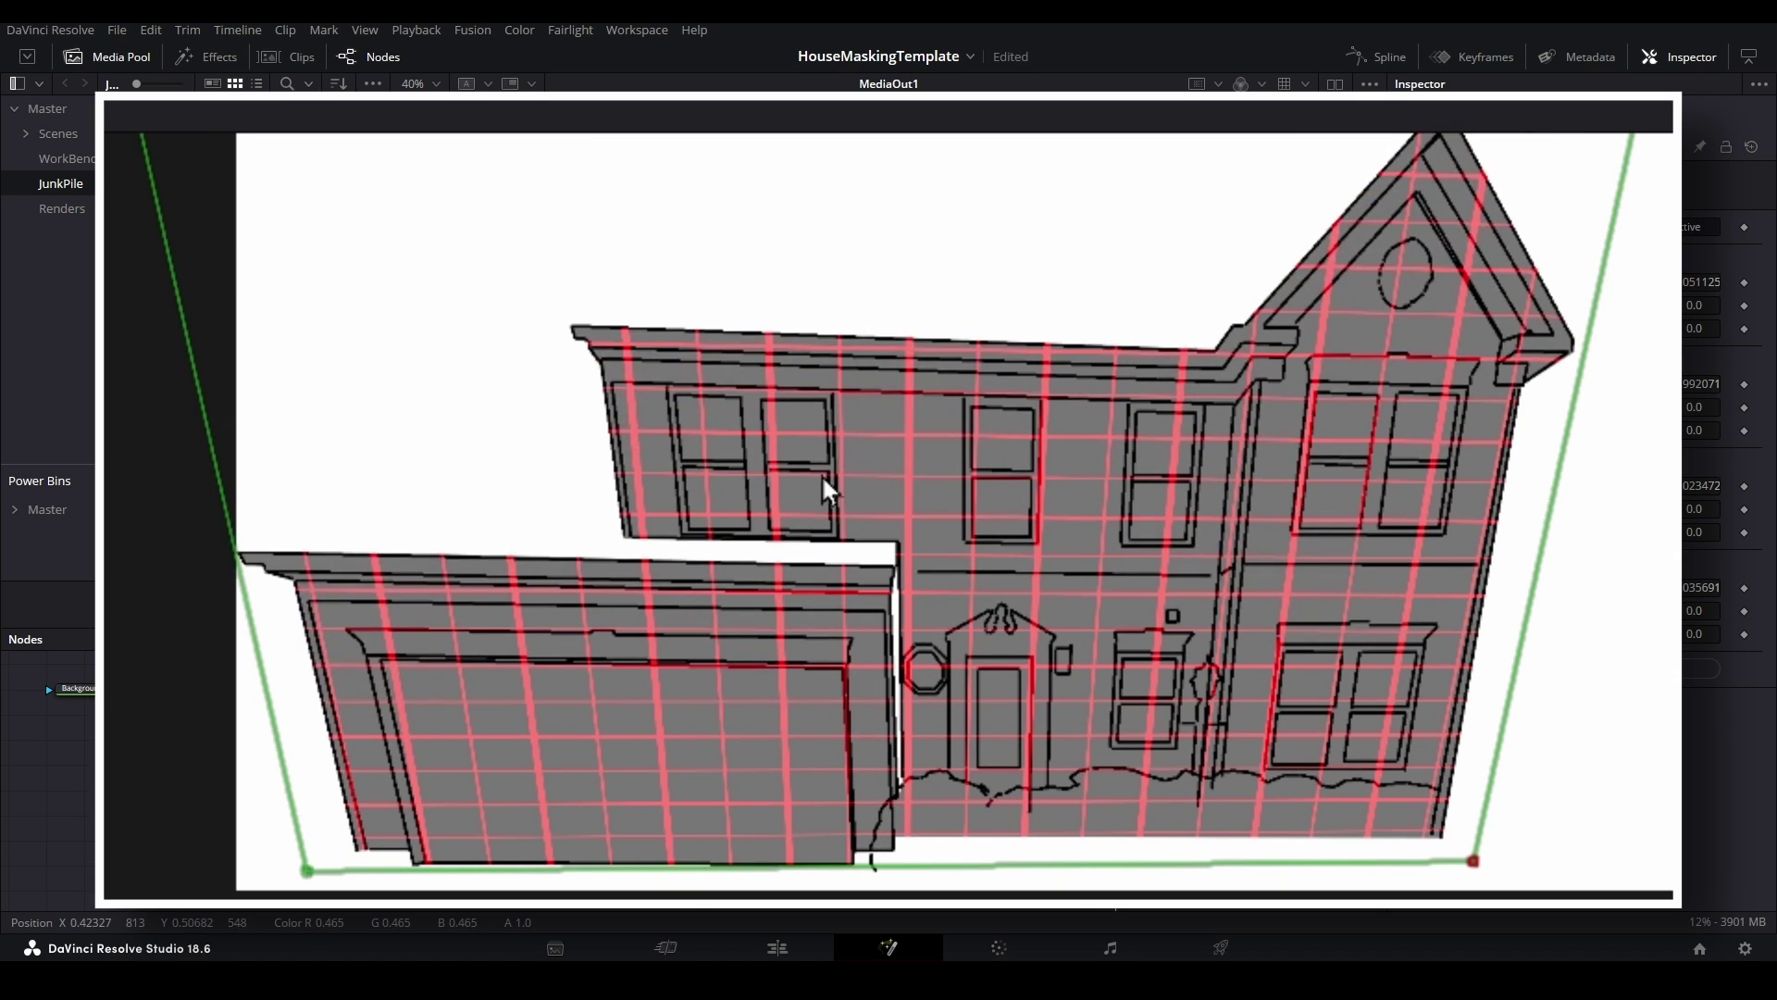
scroll(822, 444, "up", 1)
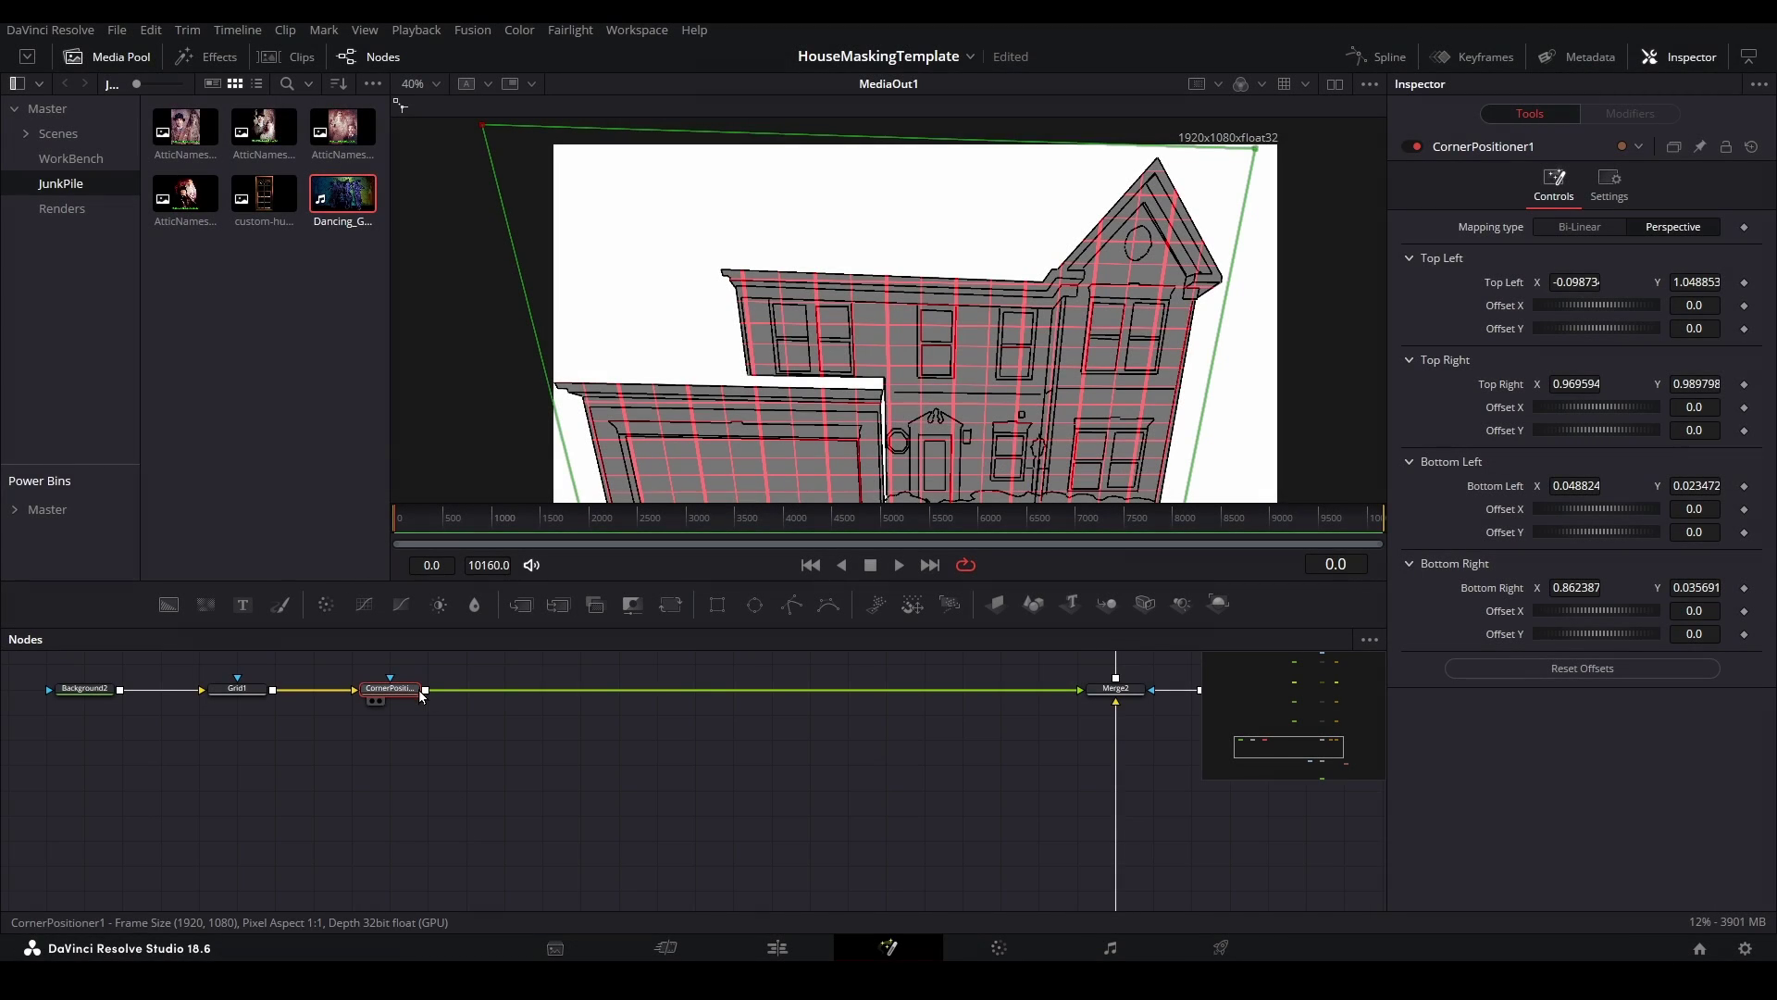
- Slide CornerPositioner1 right, insert Merge7 after Grid1, and drag in the gothic window clip as MediaIn2
left_click_drag(418, 691, 953, 691)
left_click(697, 741)
left_click(250, 693)
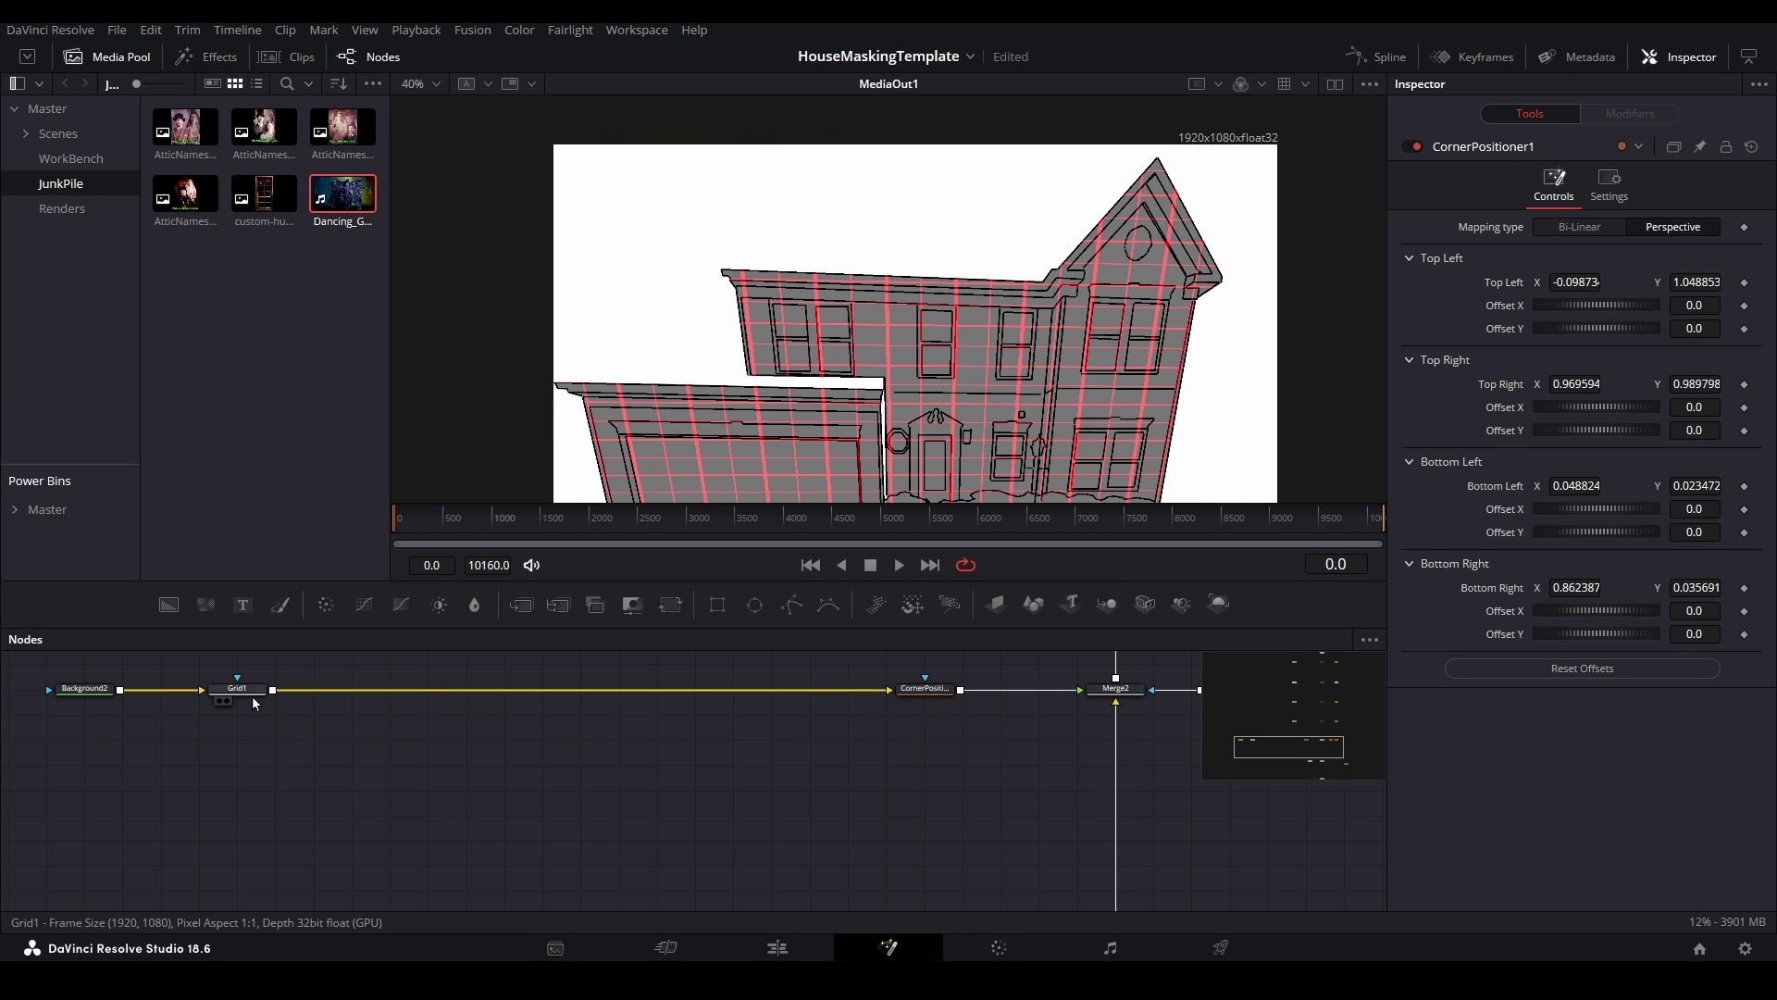
left_click(522, 606)
left_click_drag(314, 696, 407, 699)
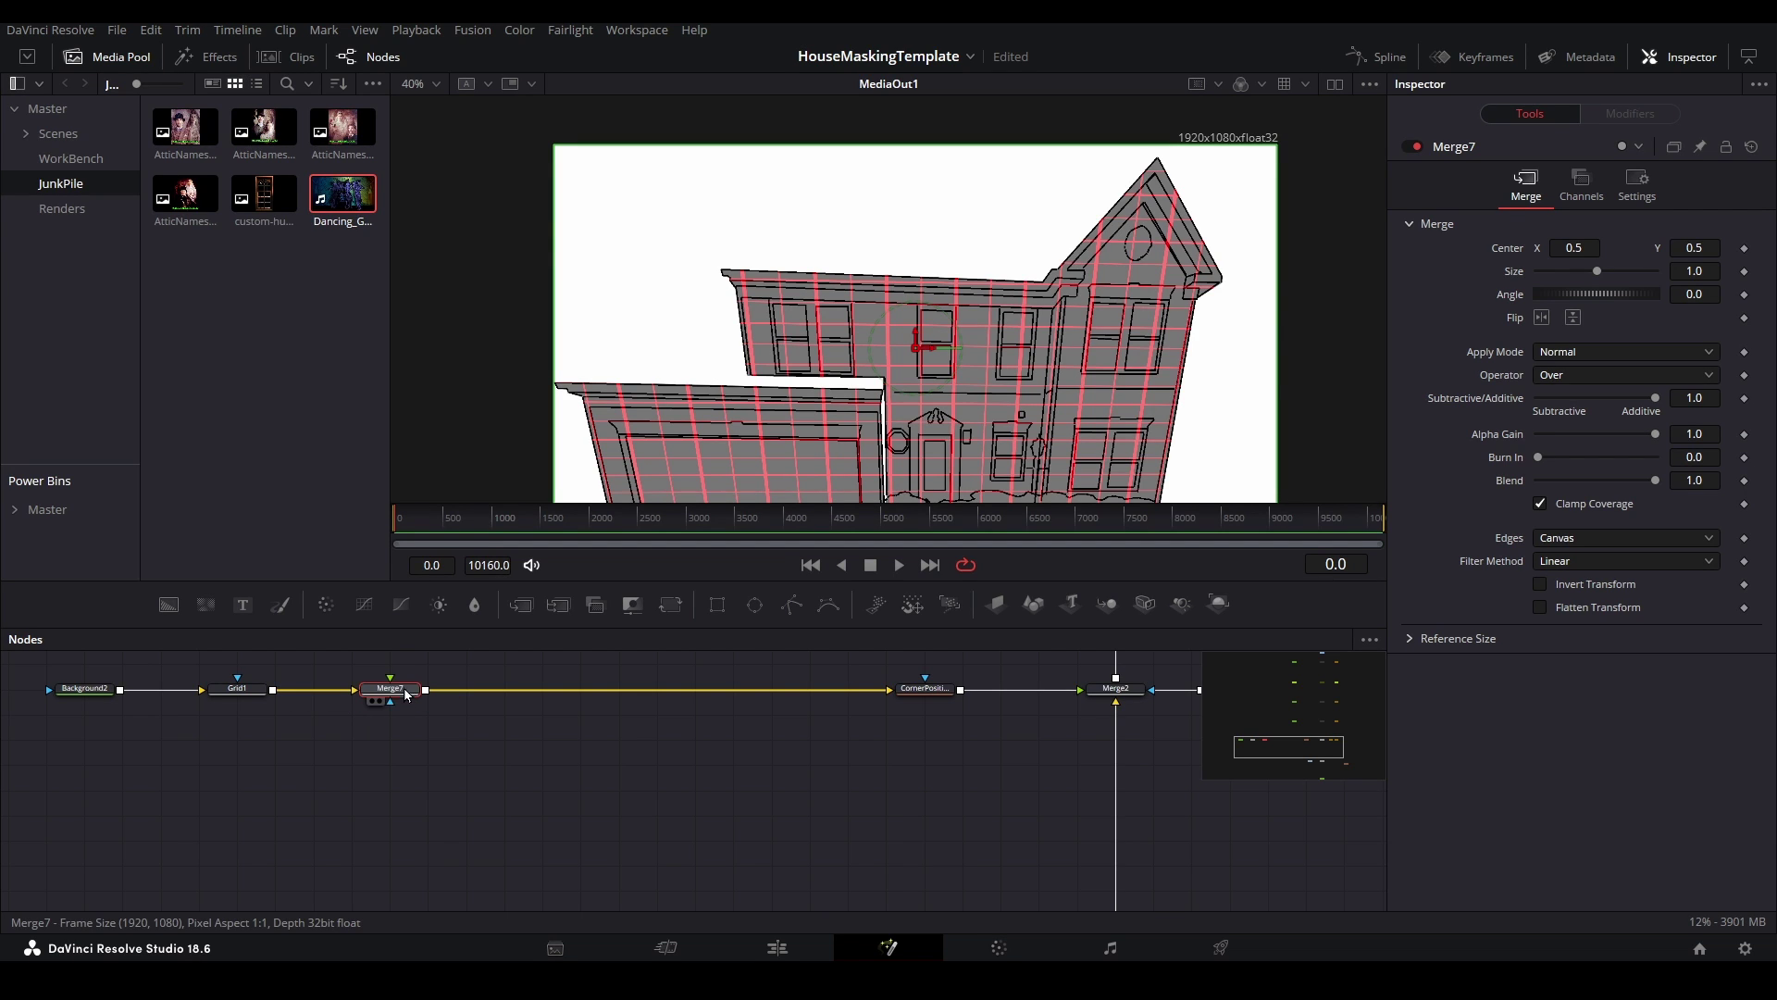
left_click(274, 401)
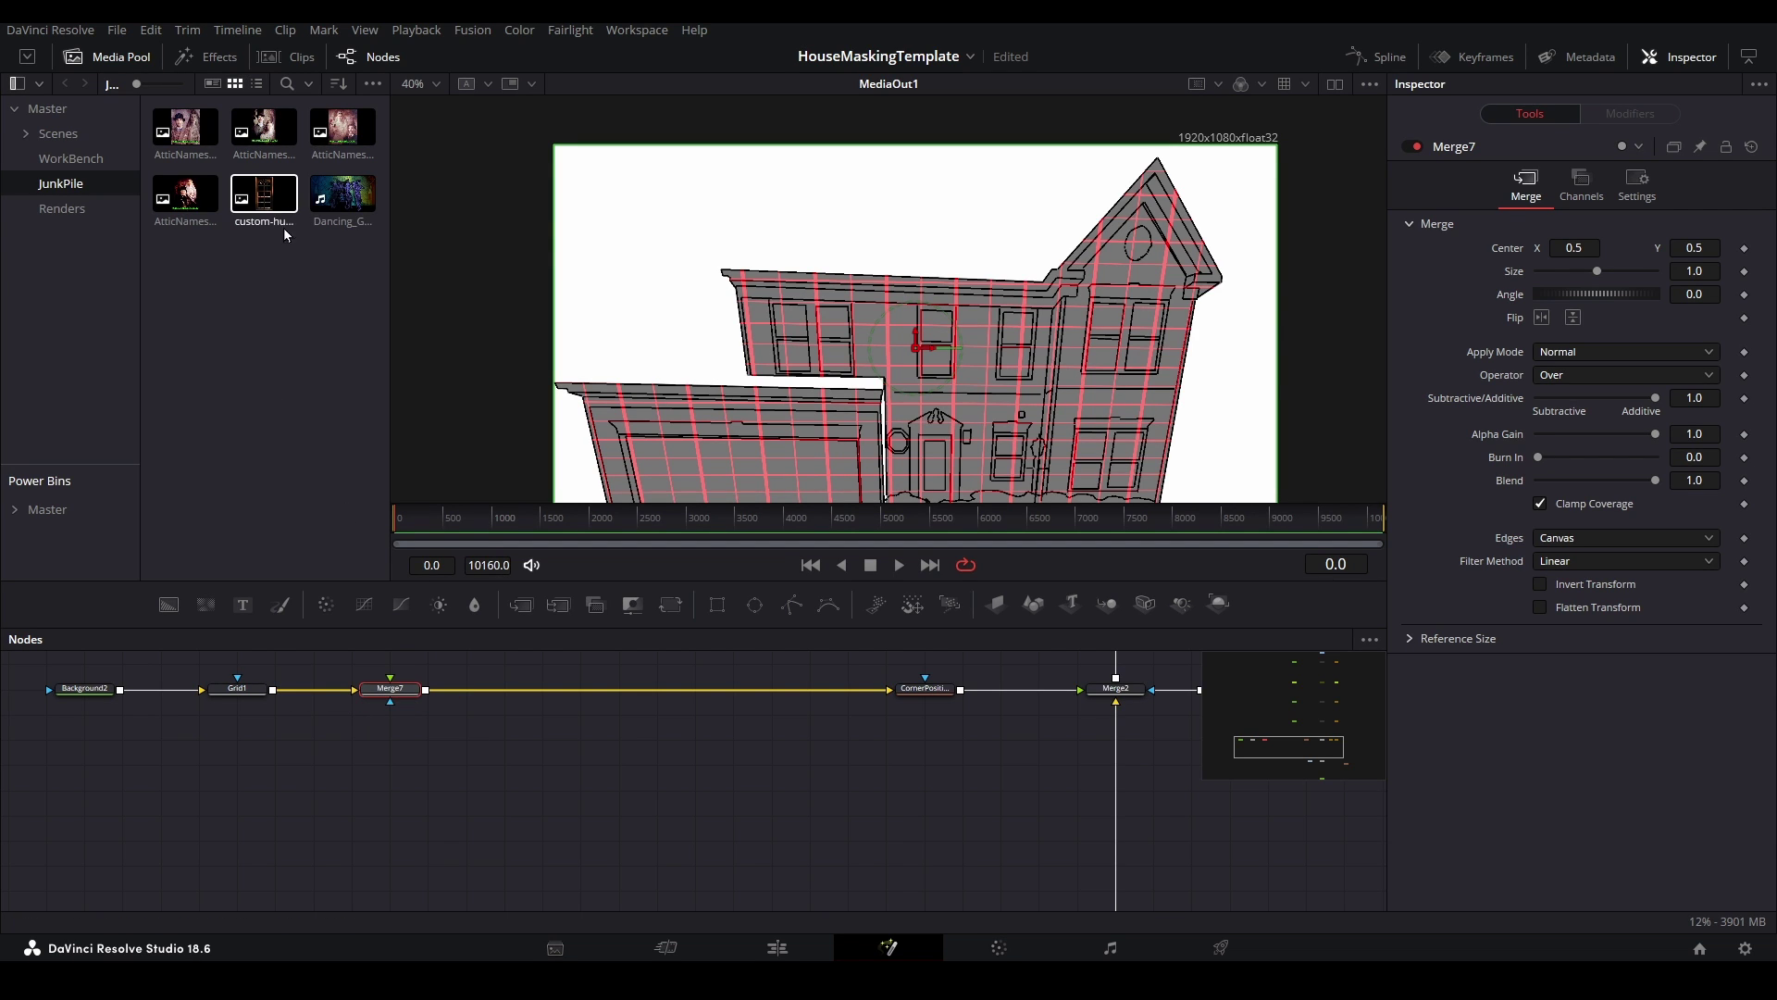
left_click_drag(274, 200, 417, 846)
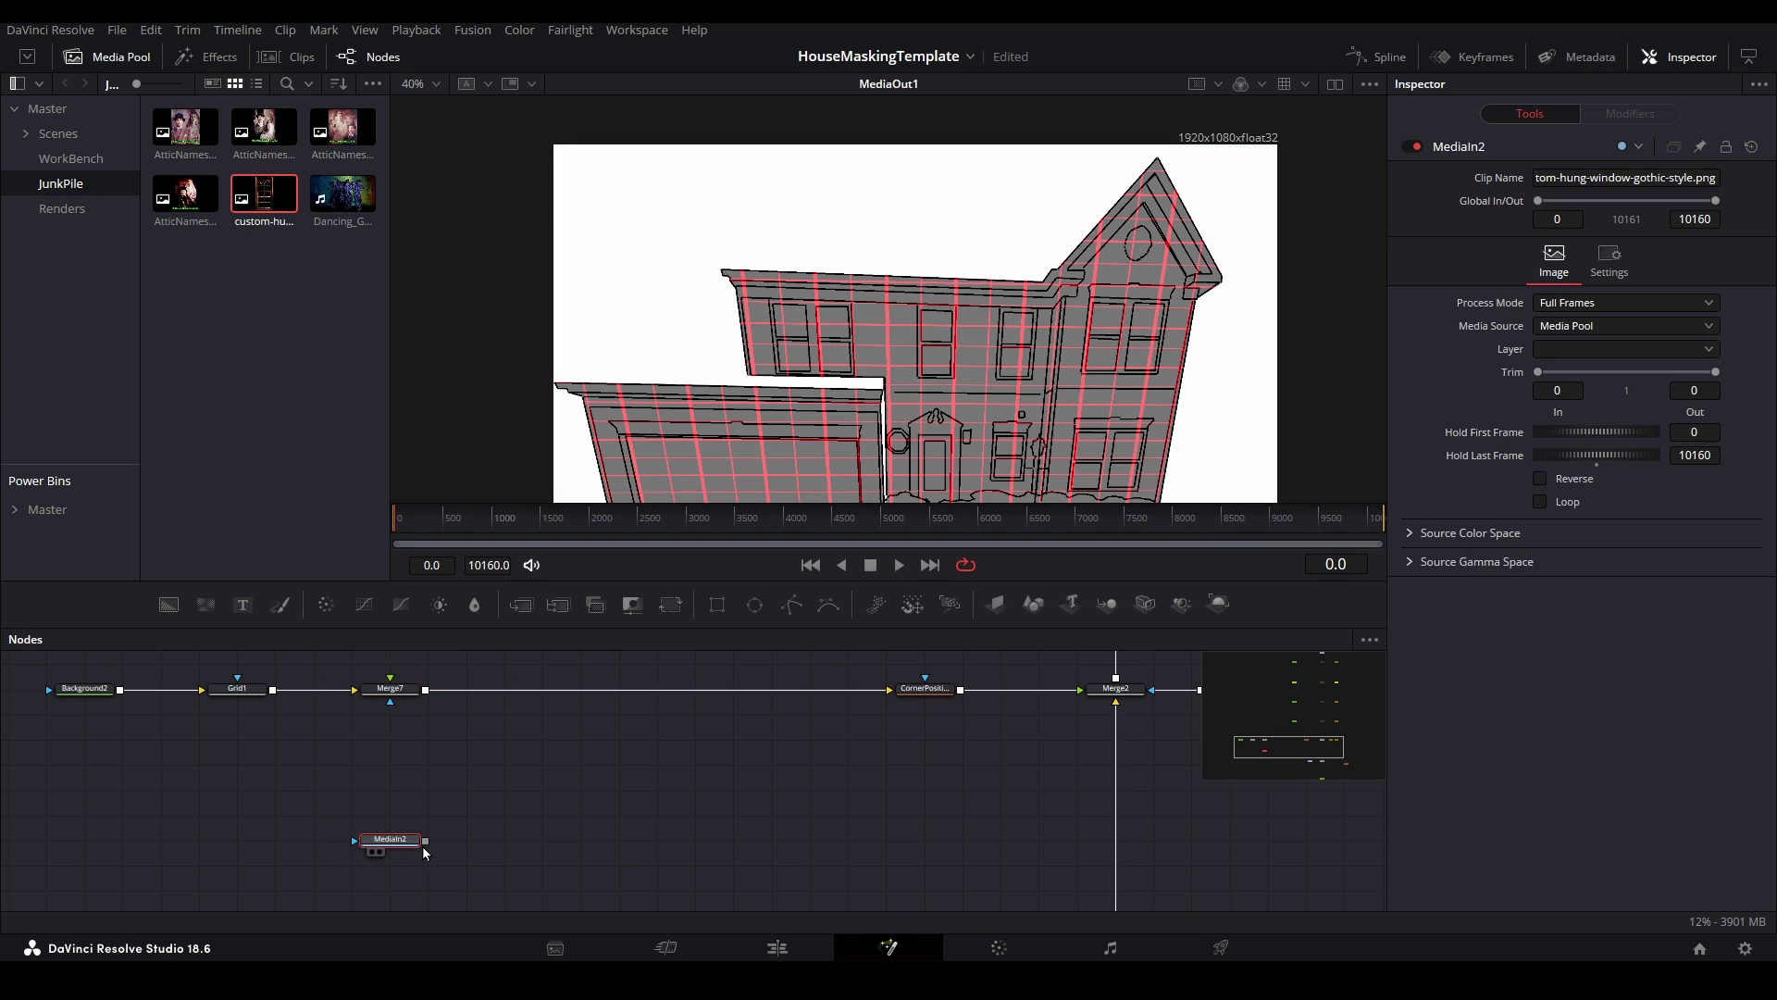
- Insert Transform1 between MediaIn2 and Merge7 and move the gothic window onto the right gable
left_click(668, 604)
left_click_drag(481, 850, 408, 694)
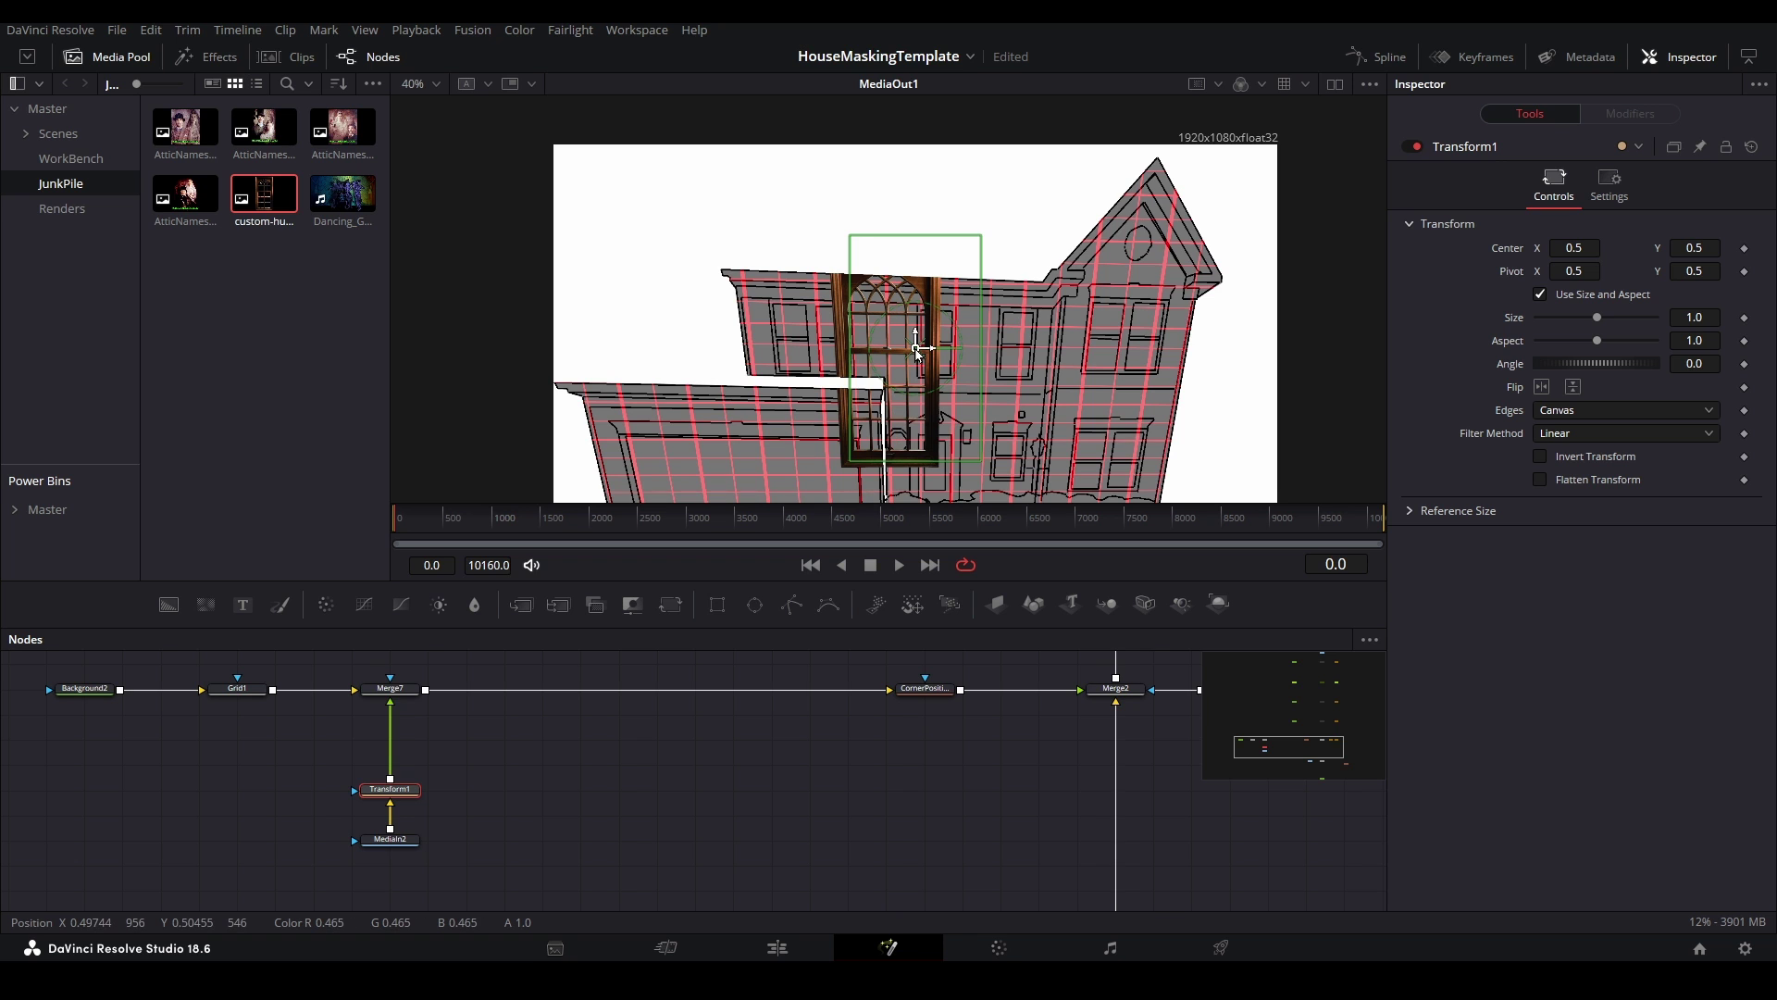
left_click_drag(917, 349, 654, 313)
- Scale the window to 0.36, nudge it into the upper-right window, and select the window nodes
scroll(651, 370, "down", 2)
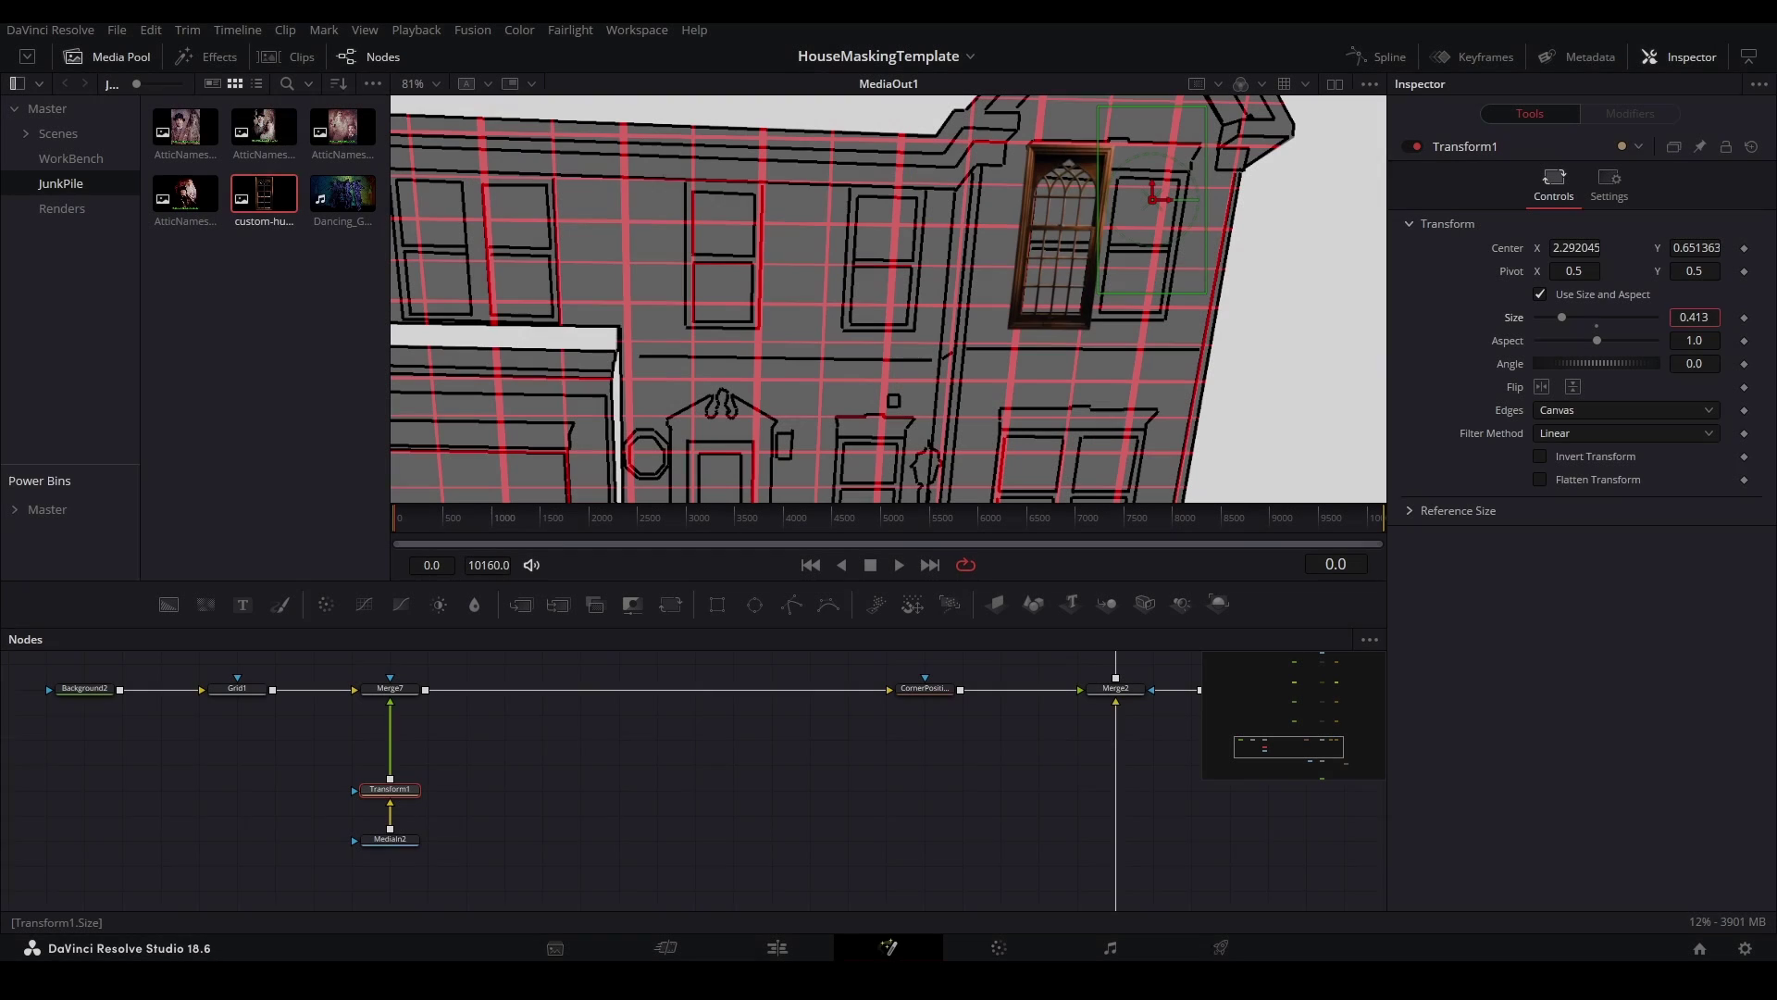
key("BackSpace")
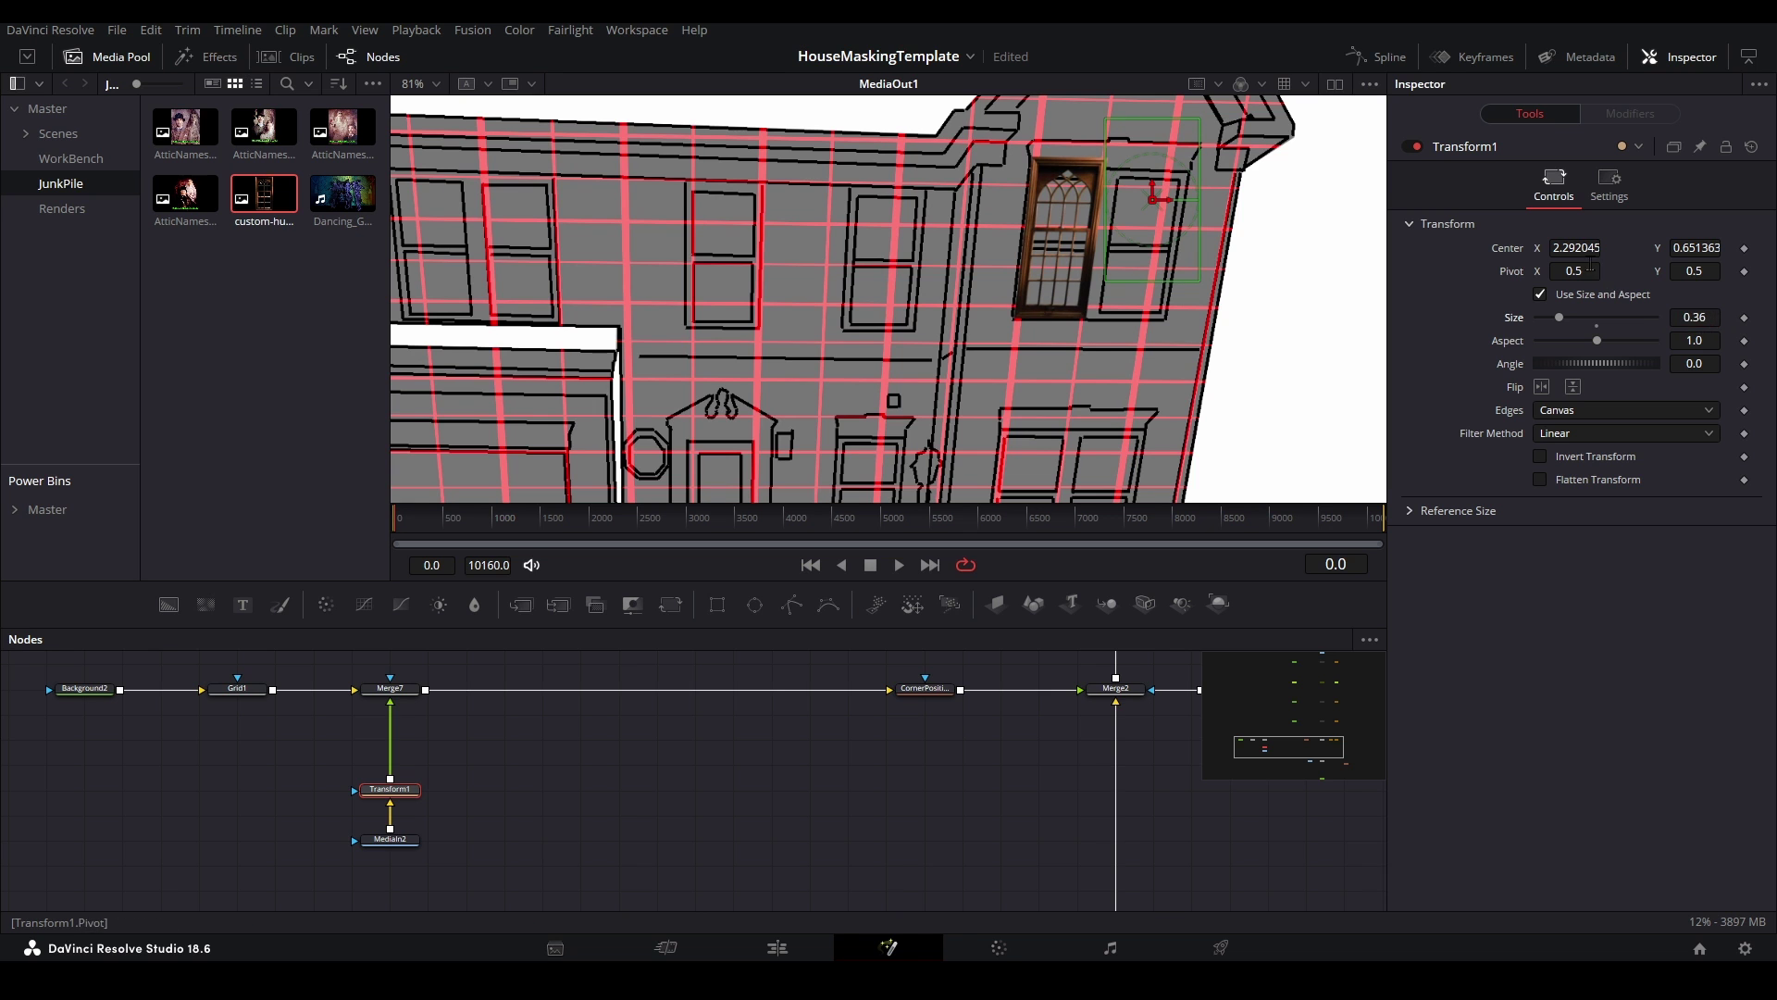
left_click_drag(1585, 248, 1590, 248)
left_click_drag(1703, 252, 1670, 252)
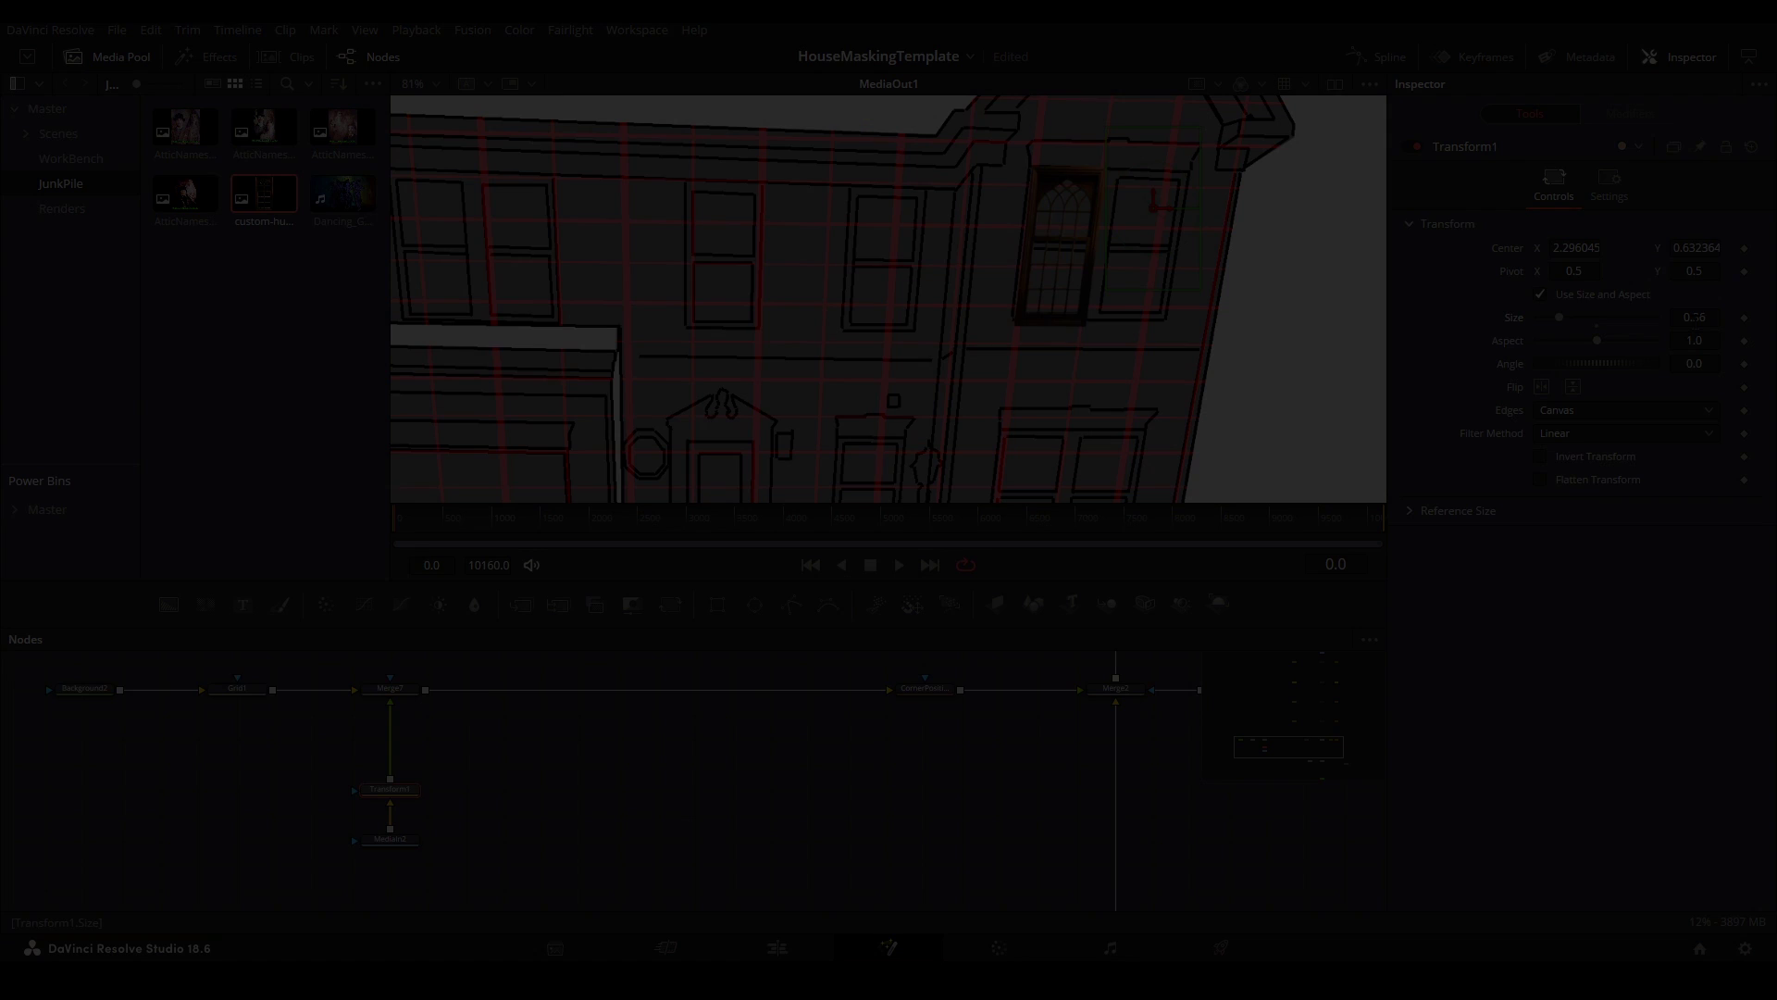
left_click_drag(476, 864, 420, 794)
- Duplicate the window branch, merge Transform1_1 via Merge8, and move the copy across the facade
key("ctrl+c")
key("ctrl+v")
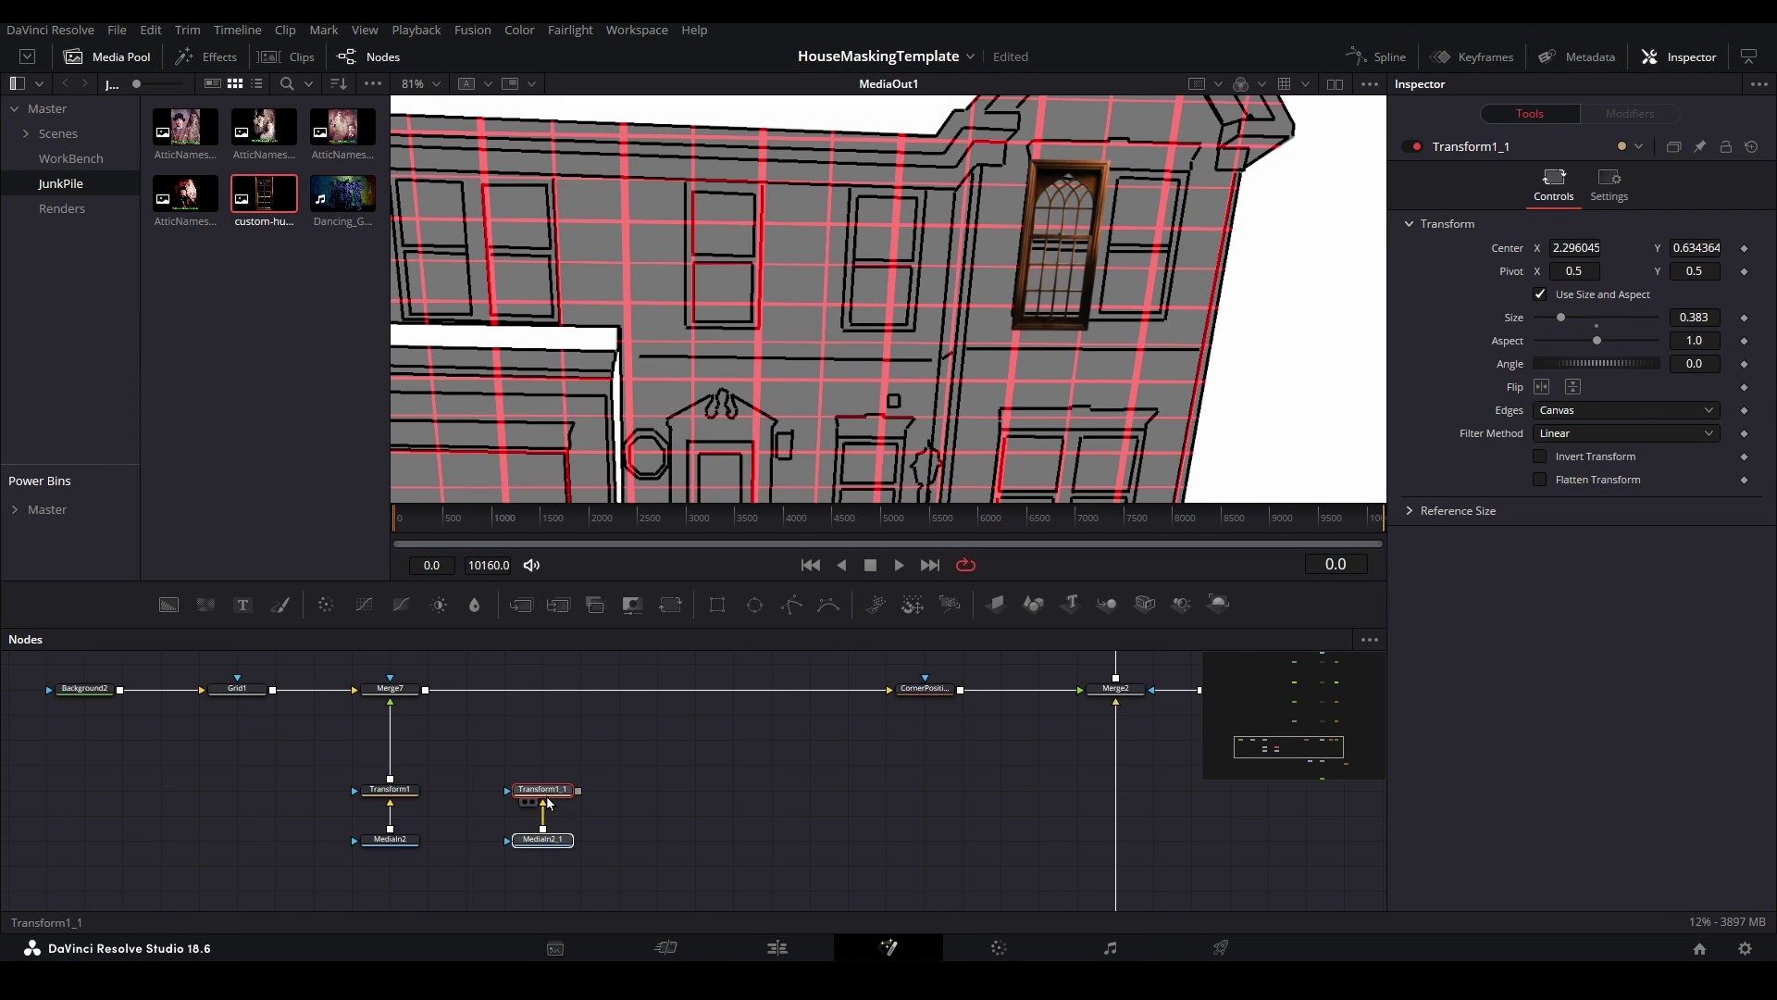
left_click(535, 690)
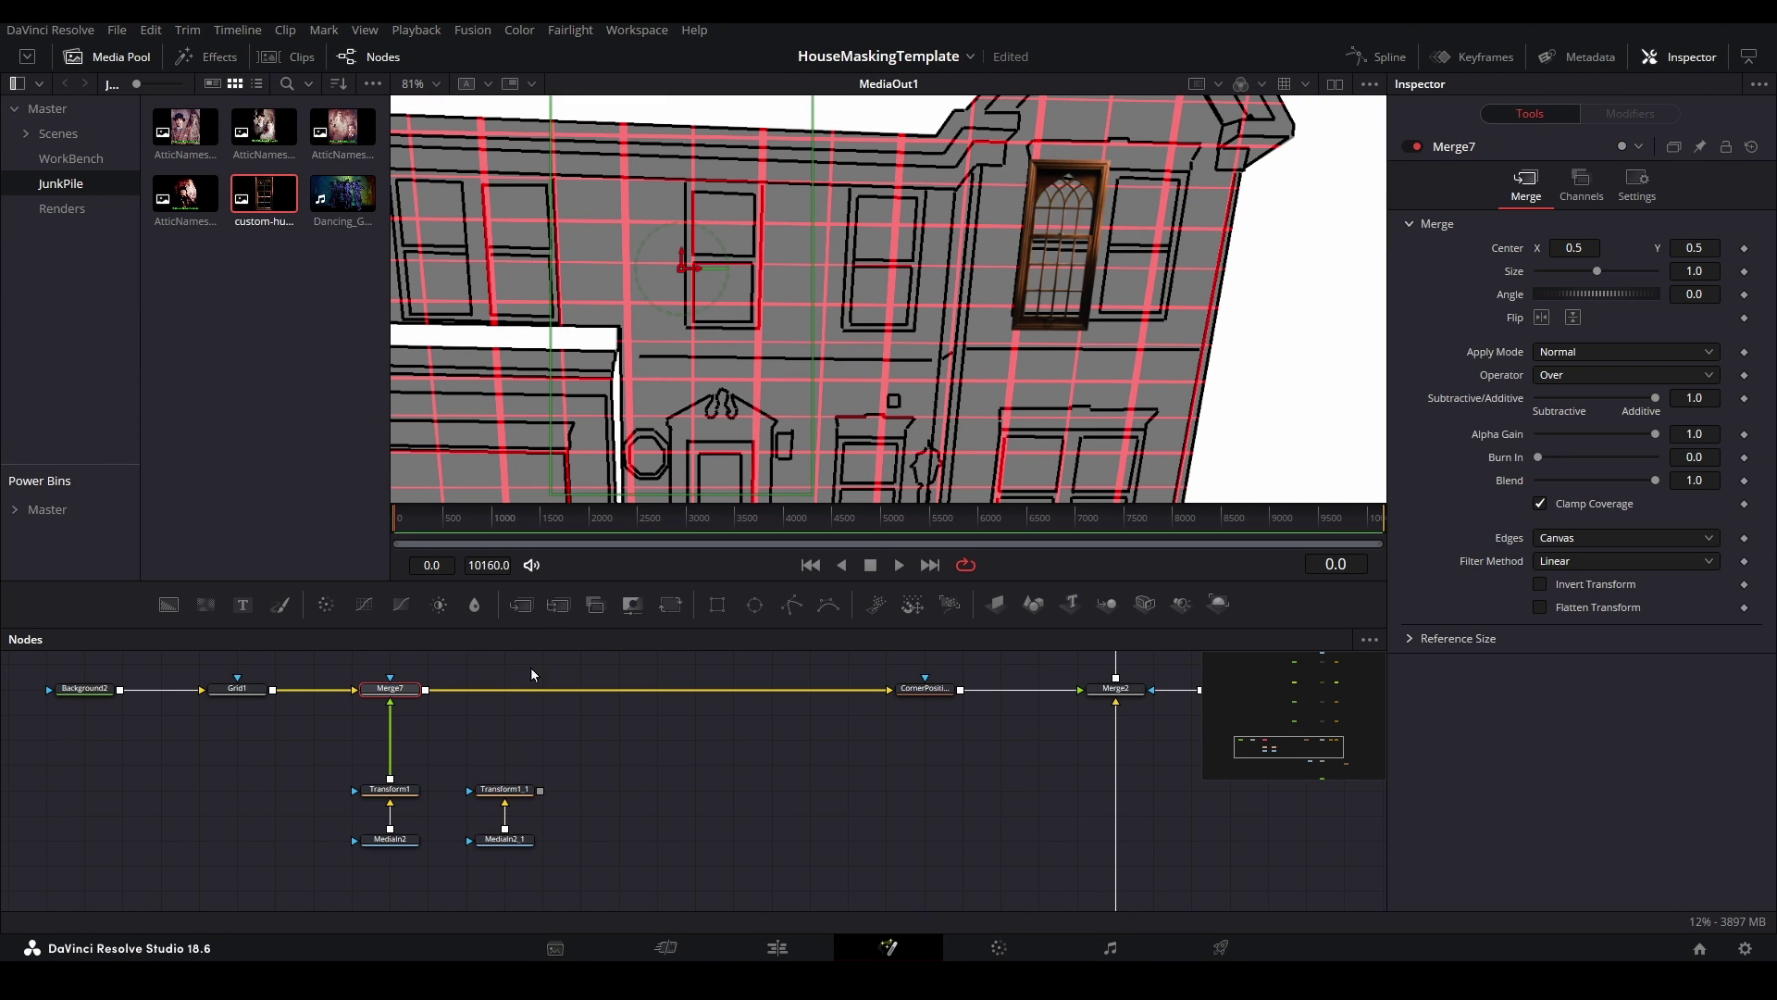
left_click(523, 605)
left_click_drag(540, 791, 525, 694)
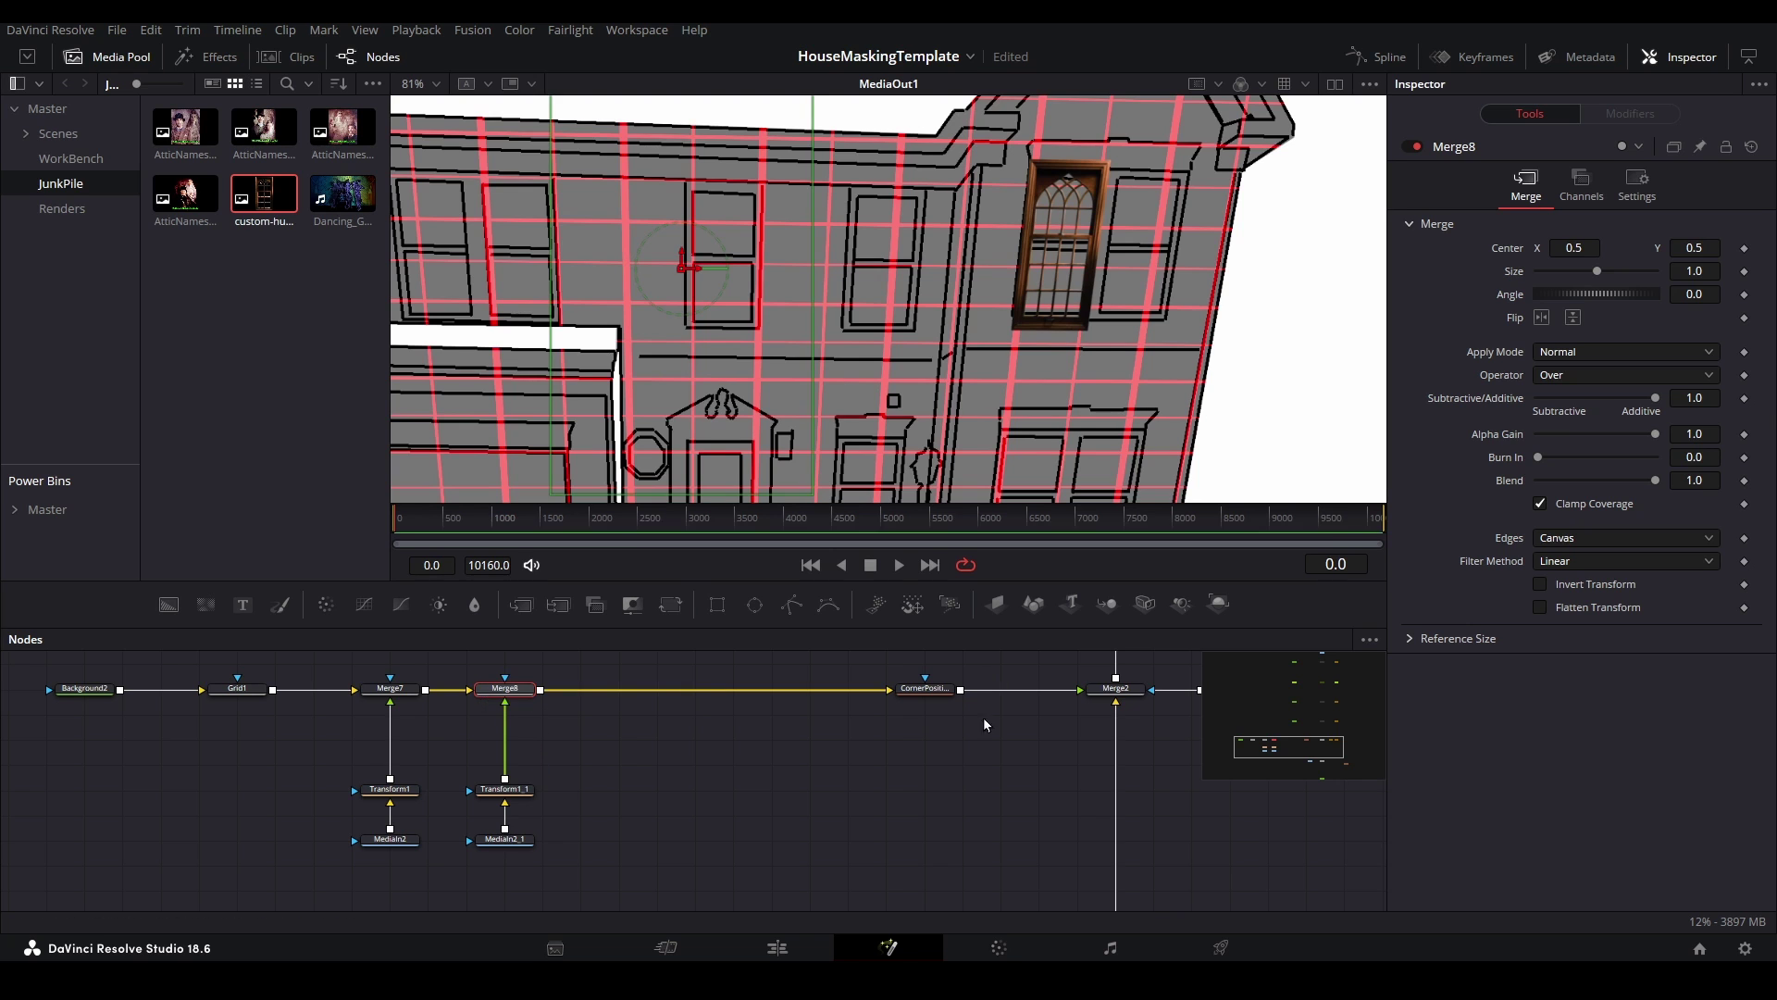
left_click(504, 789)
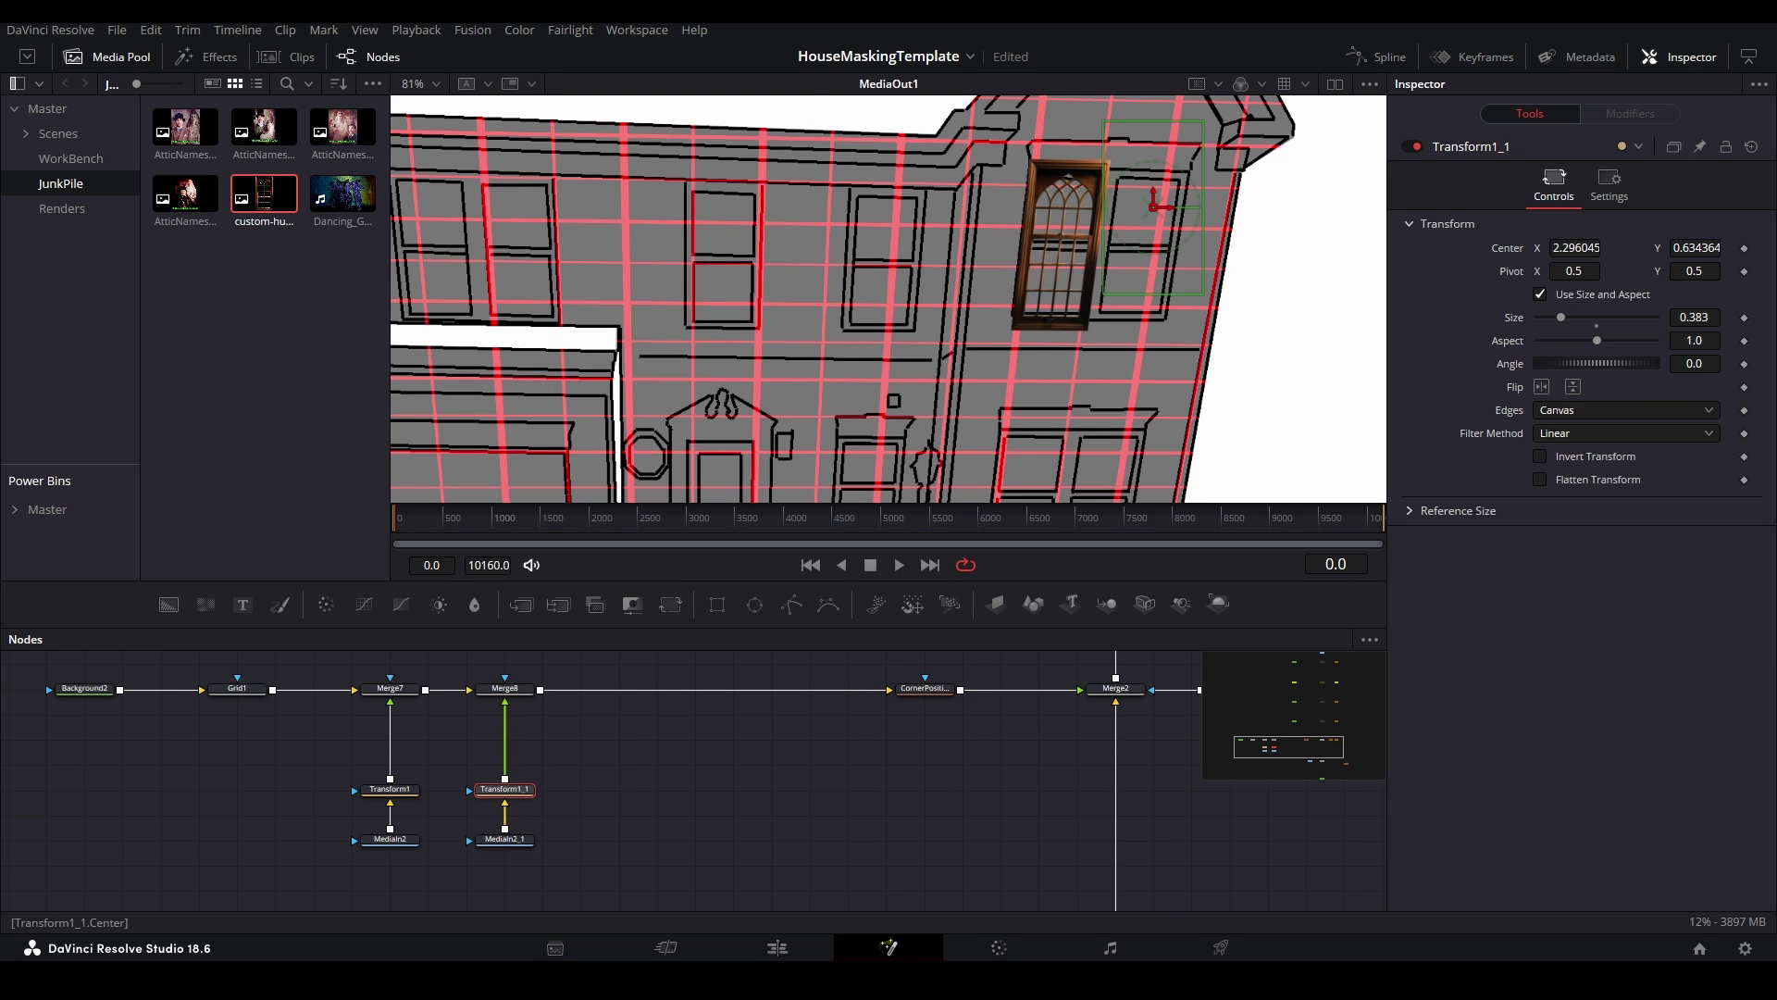
left_click_drag(1154, 205, 1245, 206)
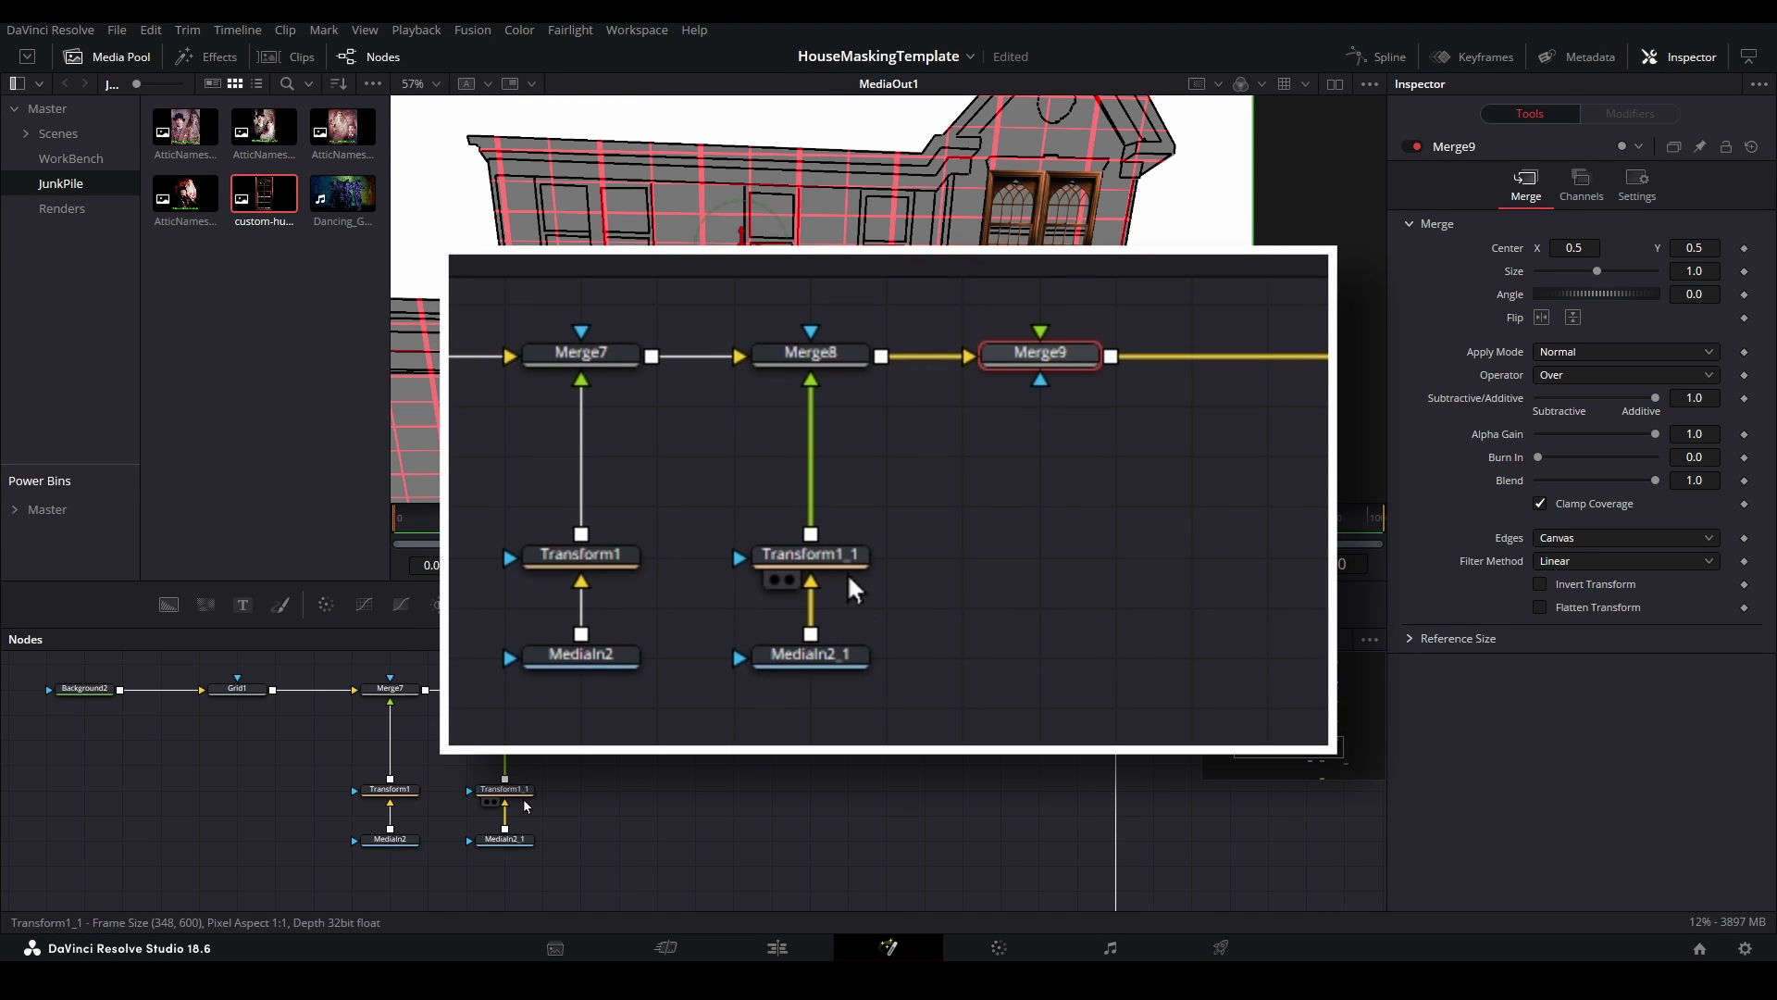
- Feed MediaIn2_1 through a new Transform2 sized to about 0.398, and tweak the bottom-left corner pin
left_click_drag(593, 604, 616, 787)
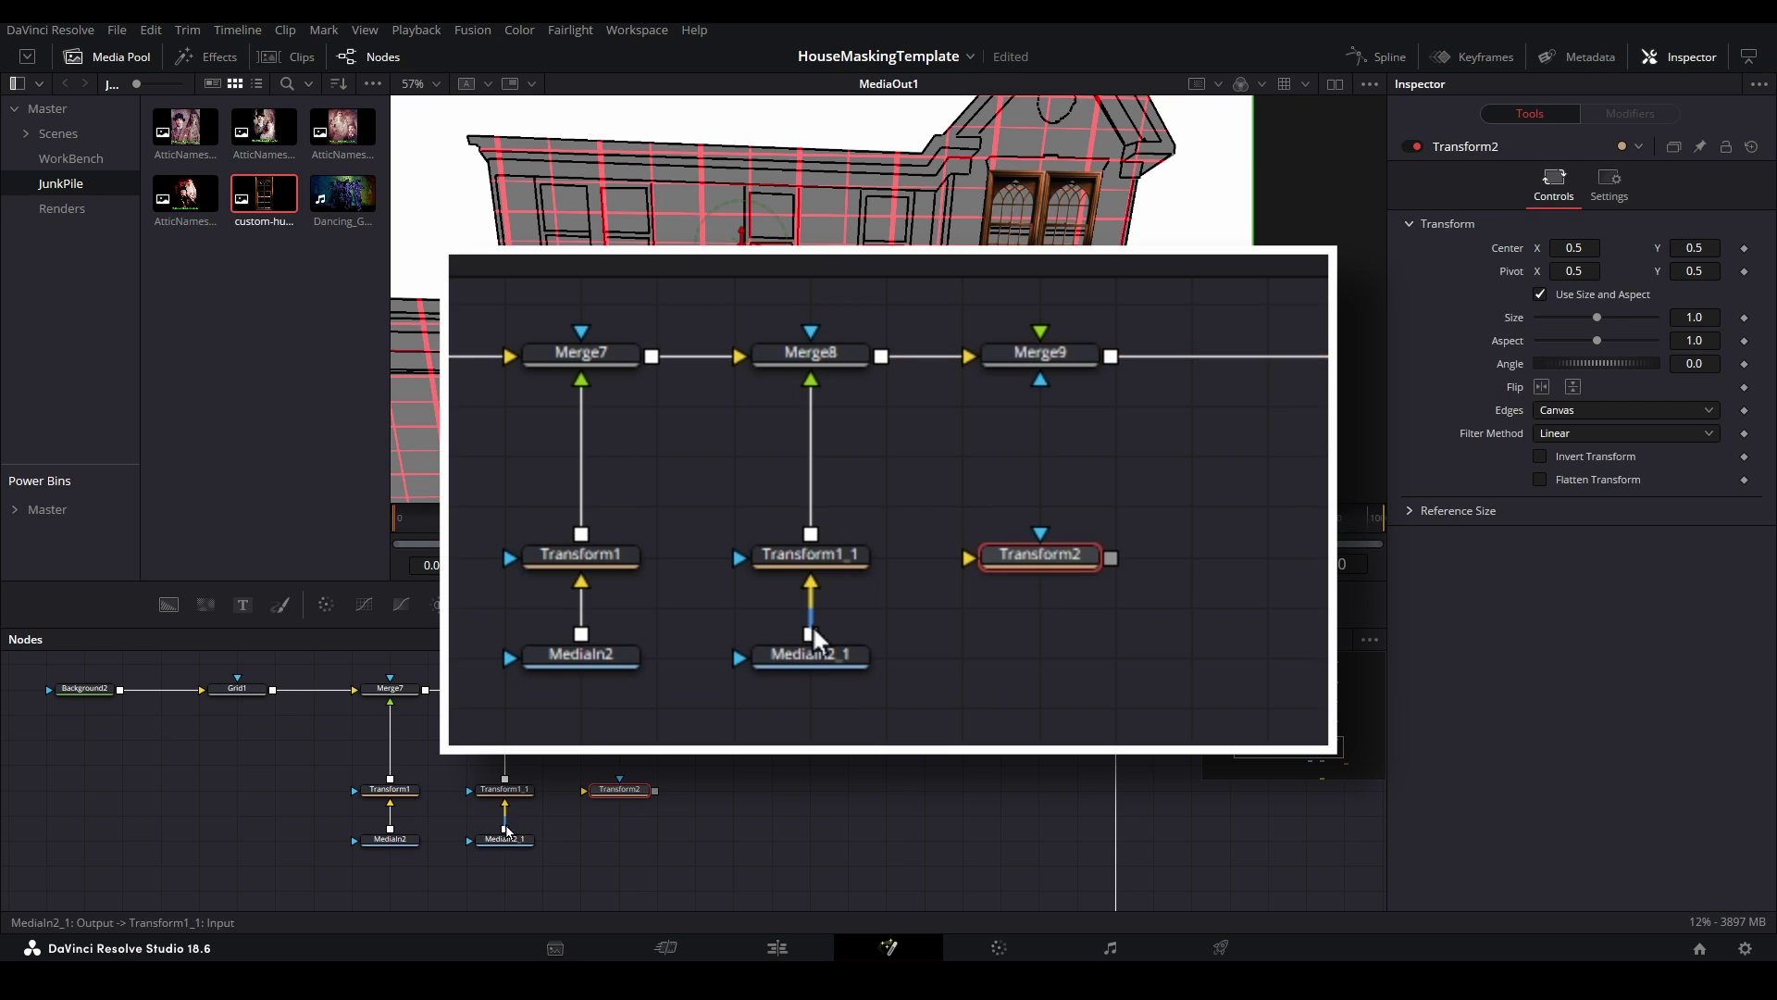
left_click_drag(507, 830, 639, 693)
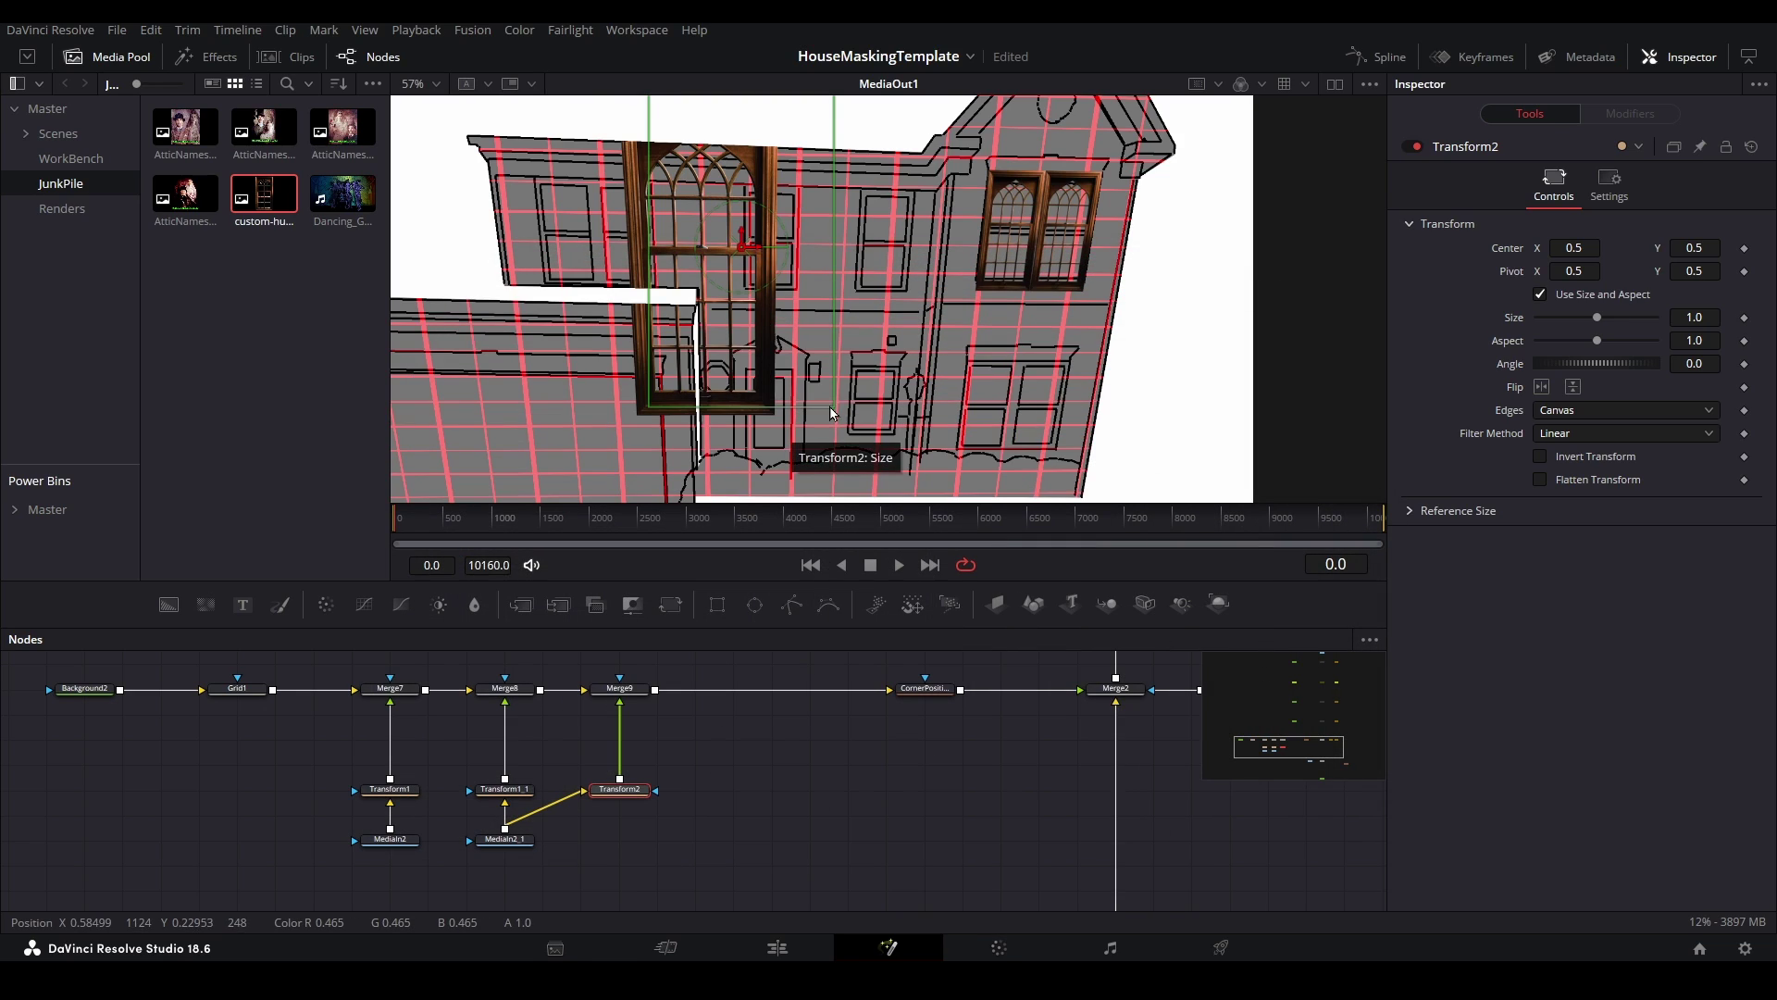
left_click_drag(833, 408, 734, 258)
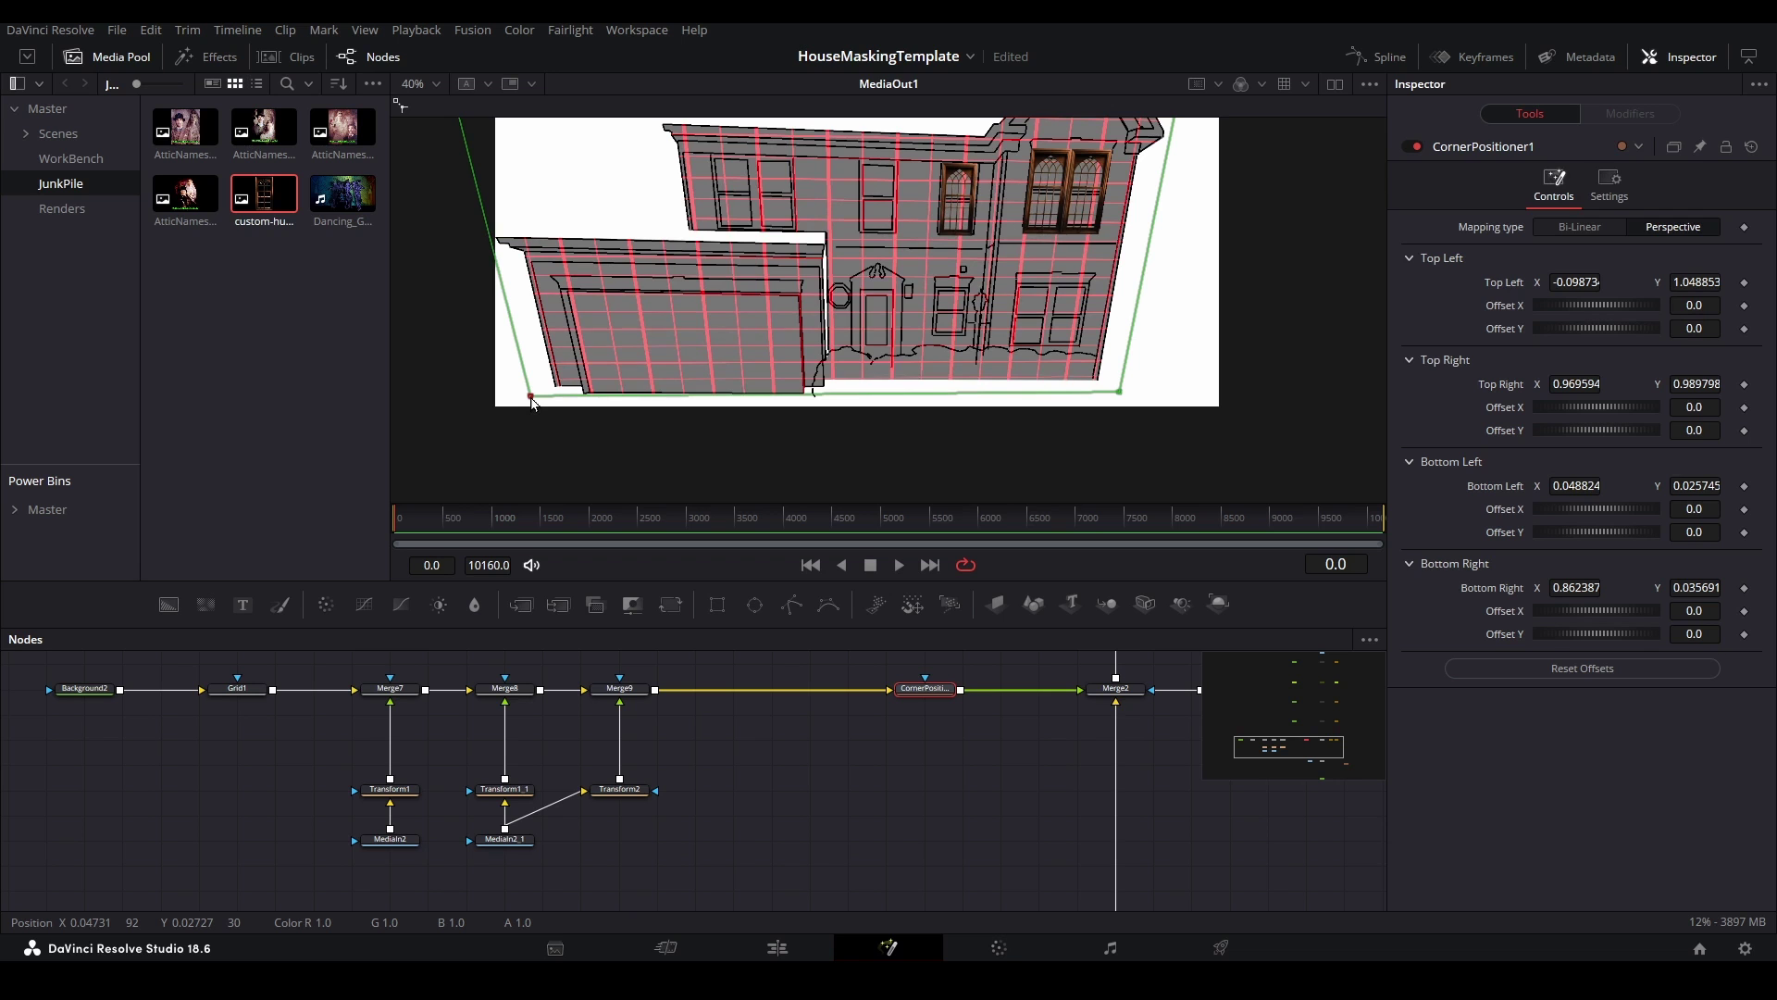
left_click_drag(528, 397, 528, 403)
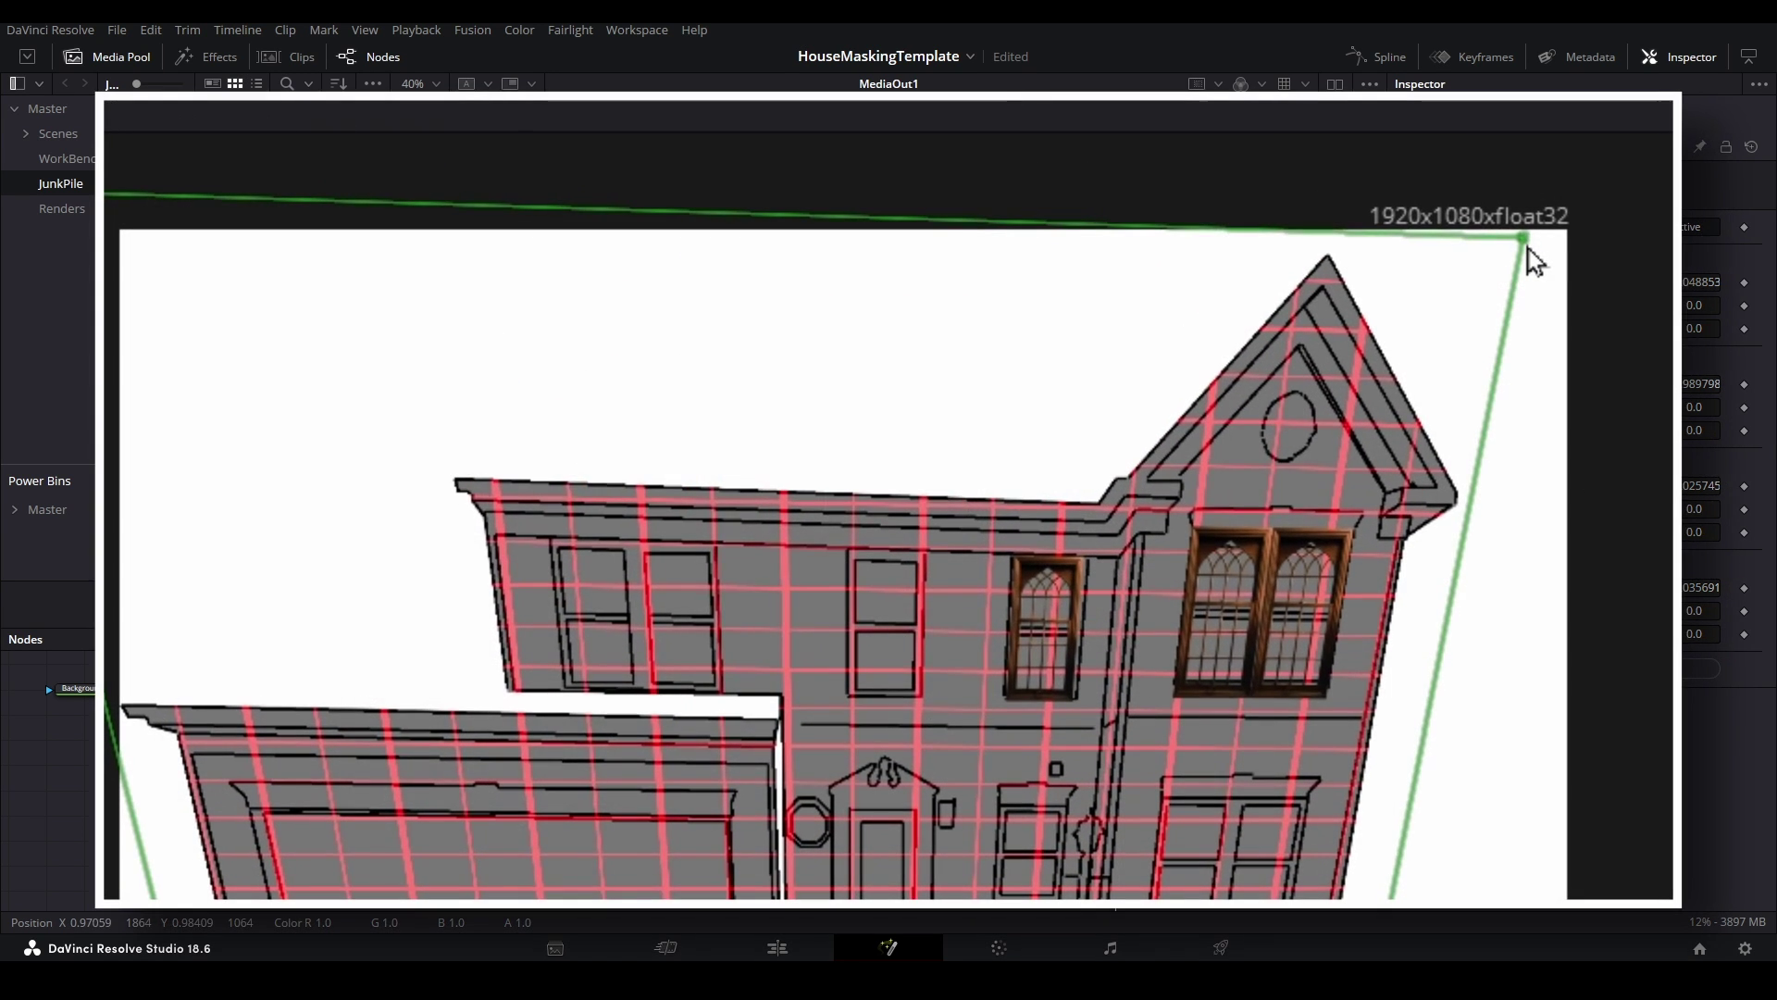
- Nudge the corner pin's top-right handle and fit the rectangle-masked portrait into the upper-storey window
left_click_drag(1526, 248, 1534, 246)
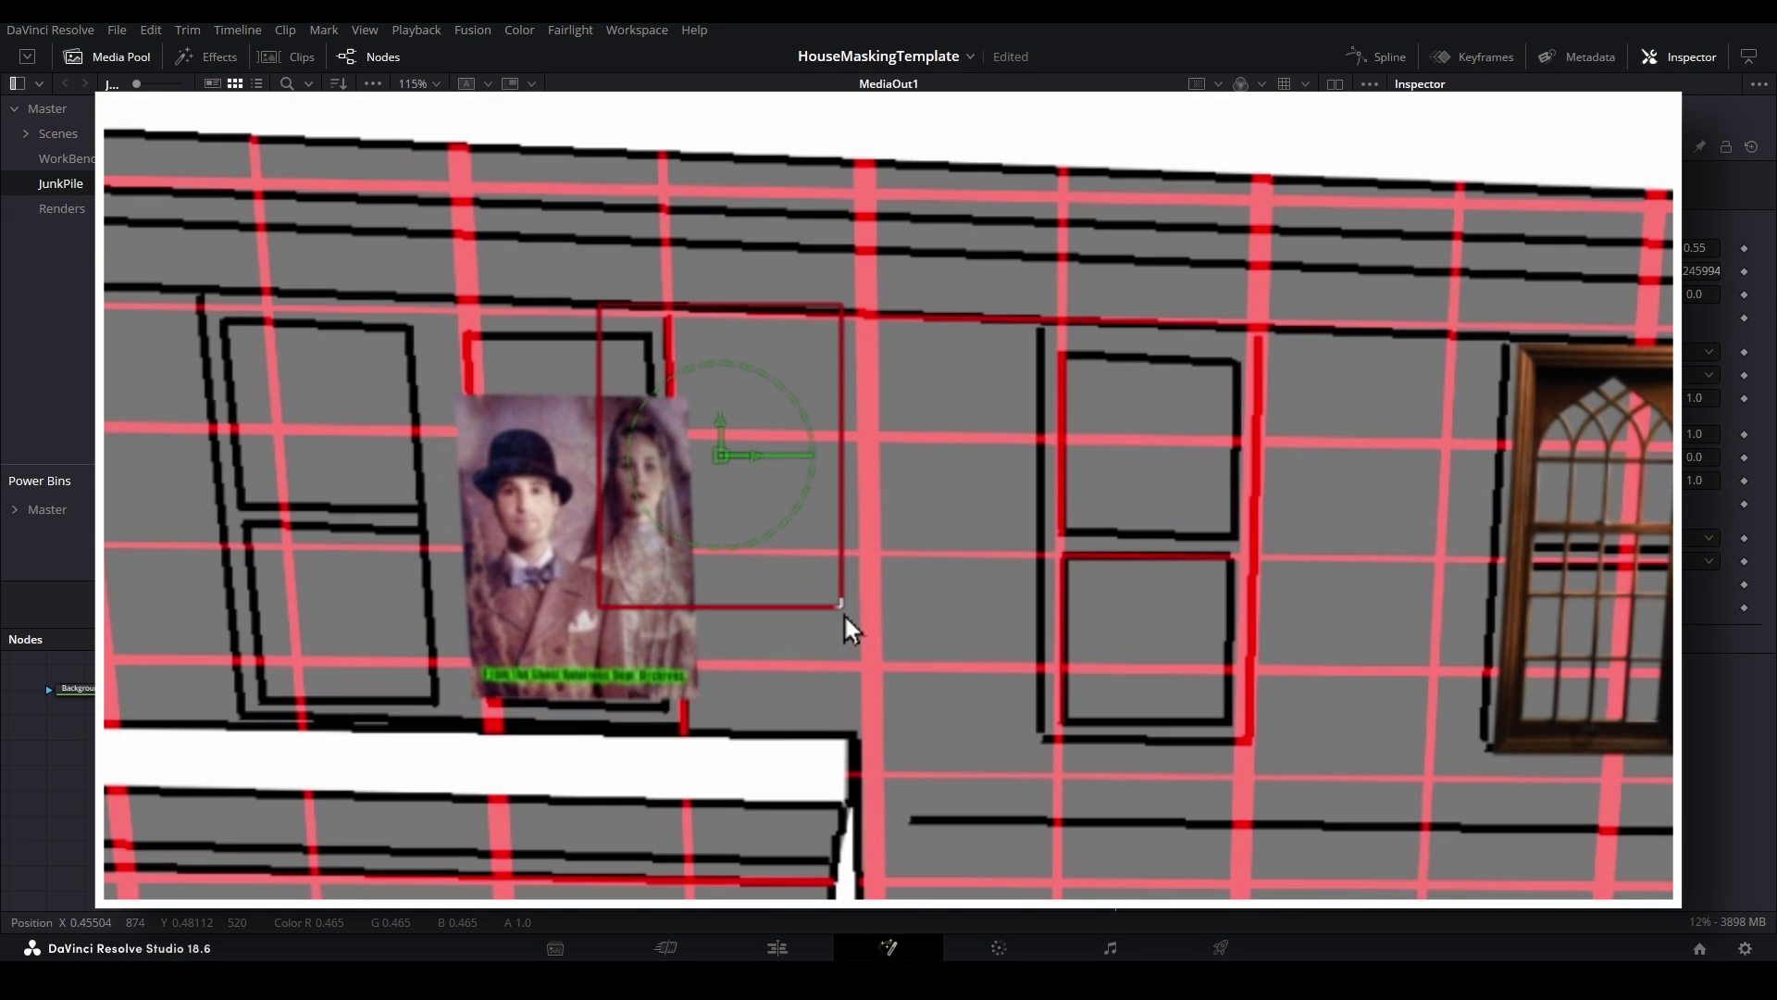
left_click_drag(843, 612, 821, 590)
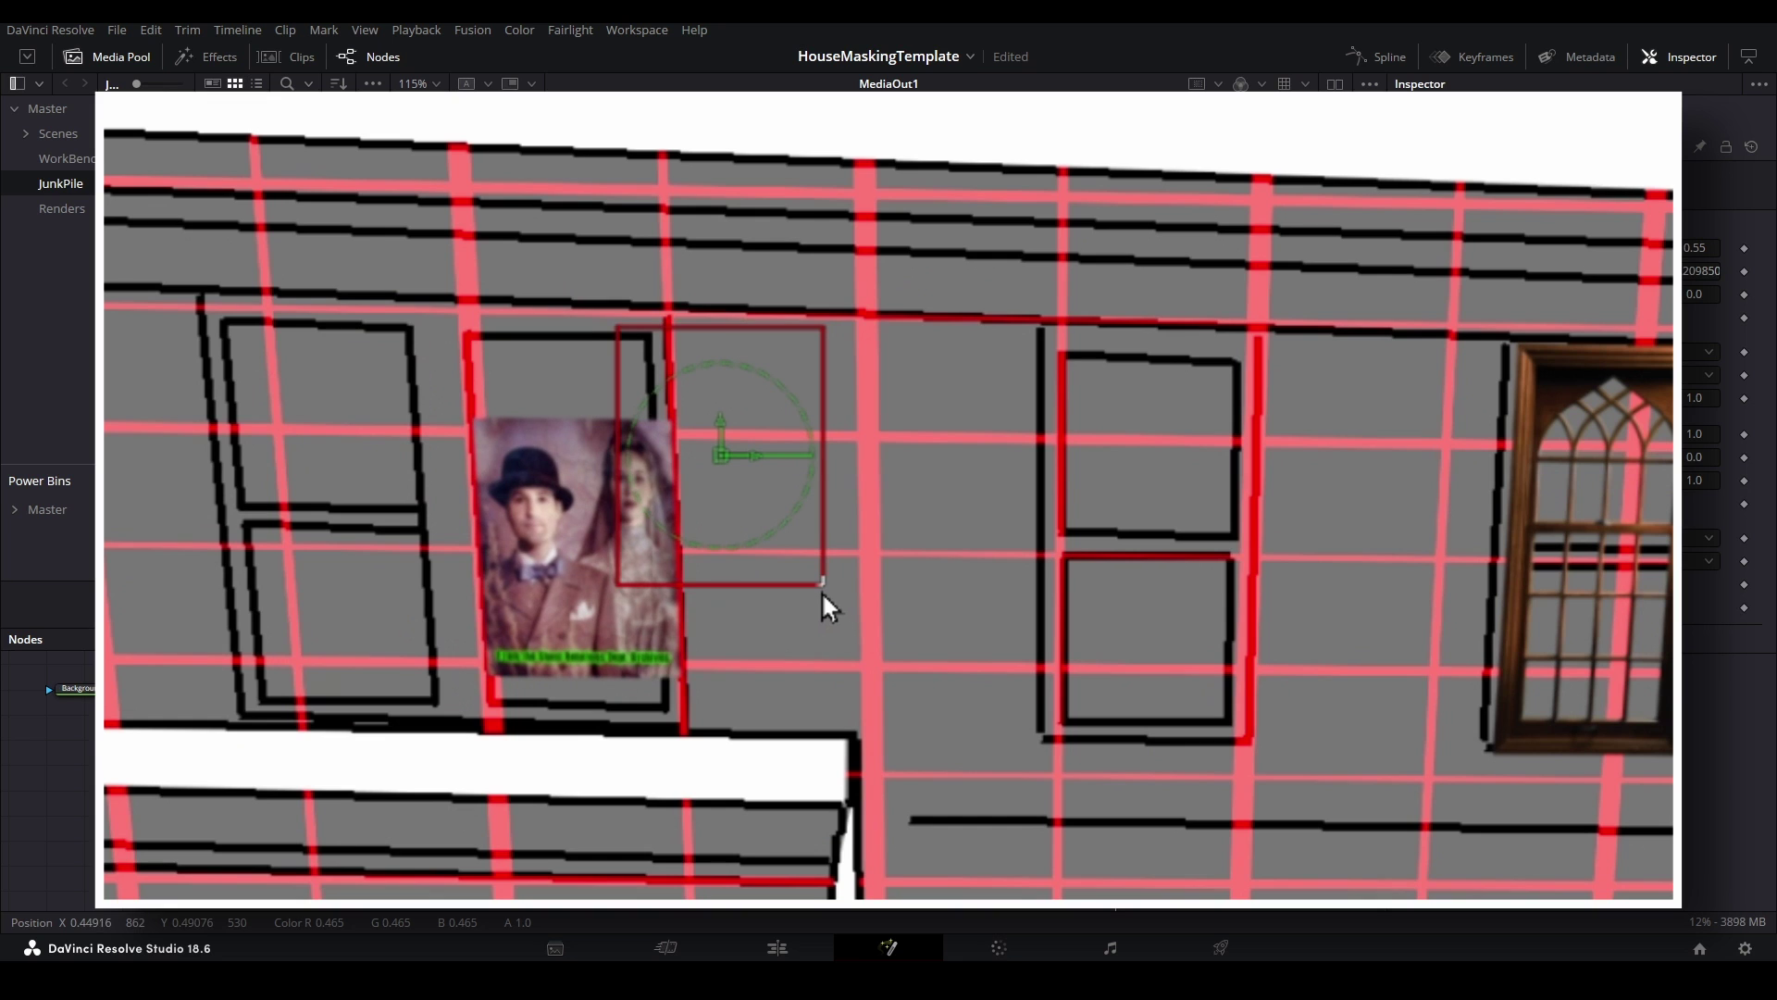
left_click_drag(719, 452, 713, 400)
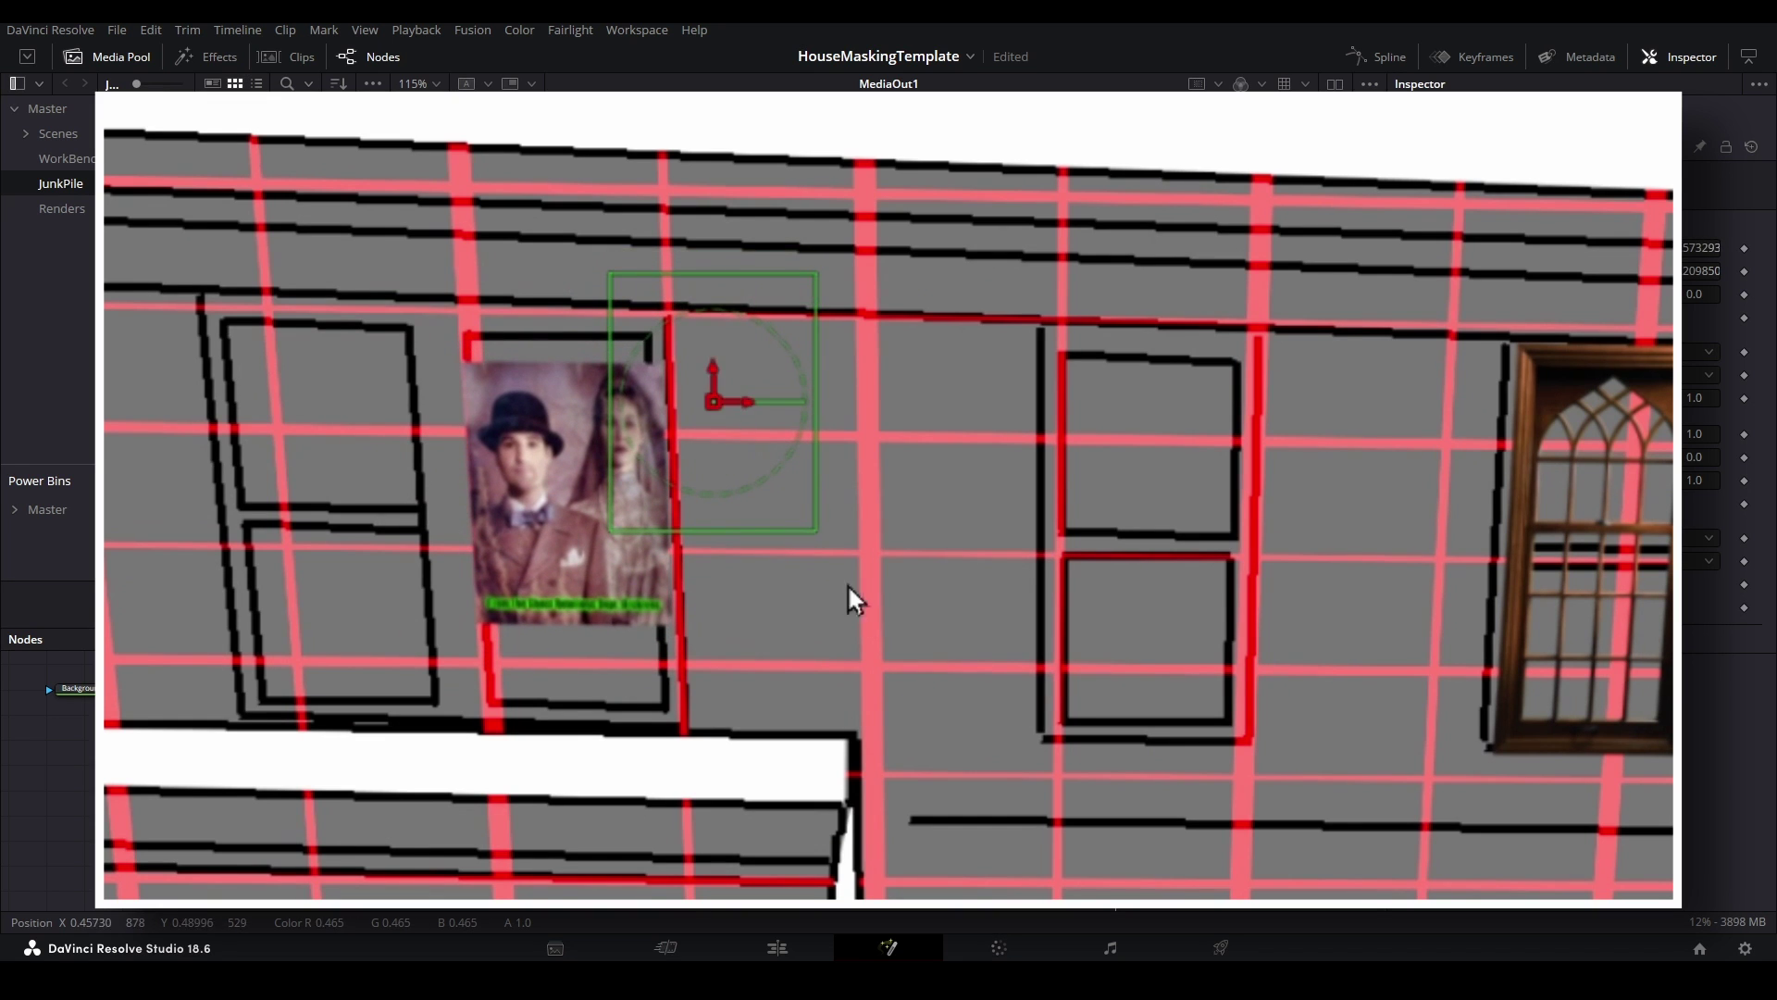
left_click_drag(821, 541, 825, 544)
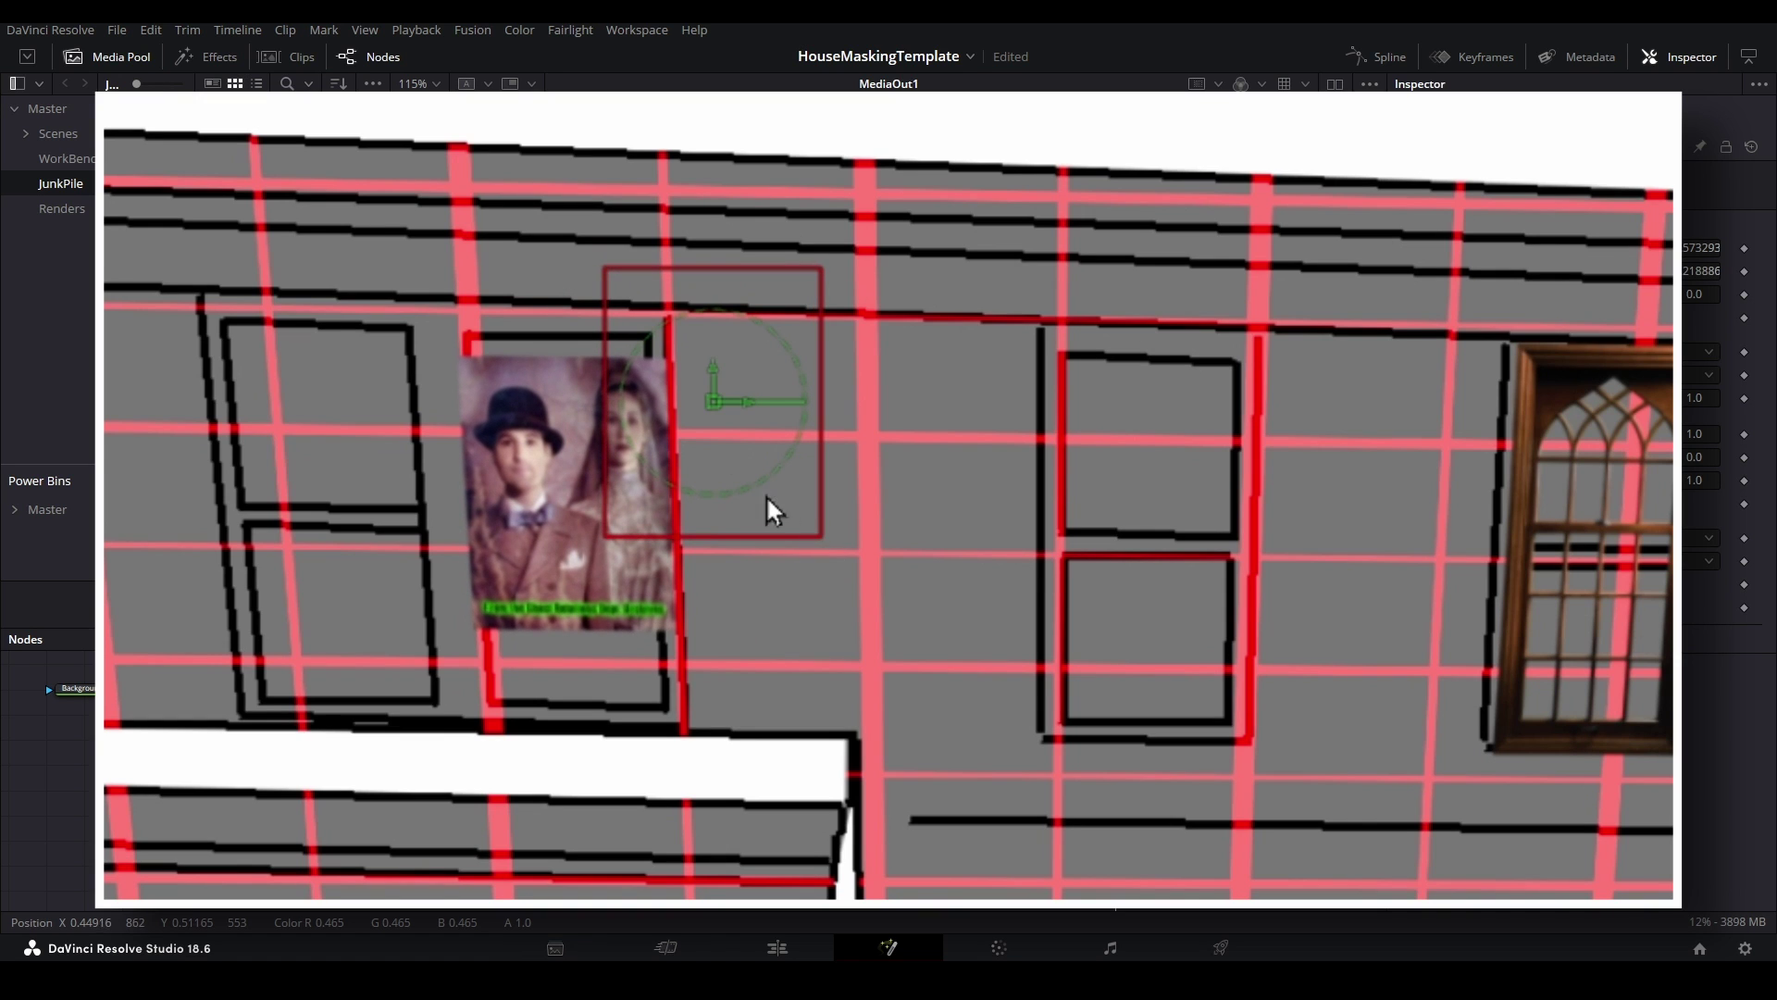
left_click_drag(709, 409, 709, 415)
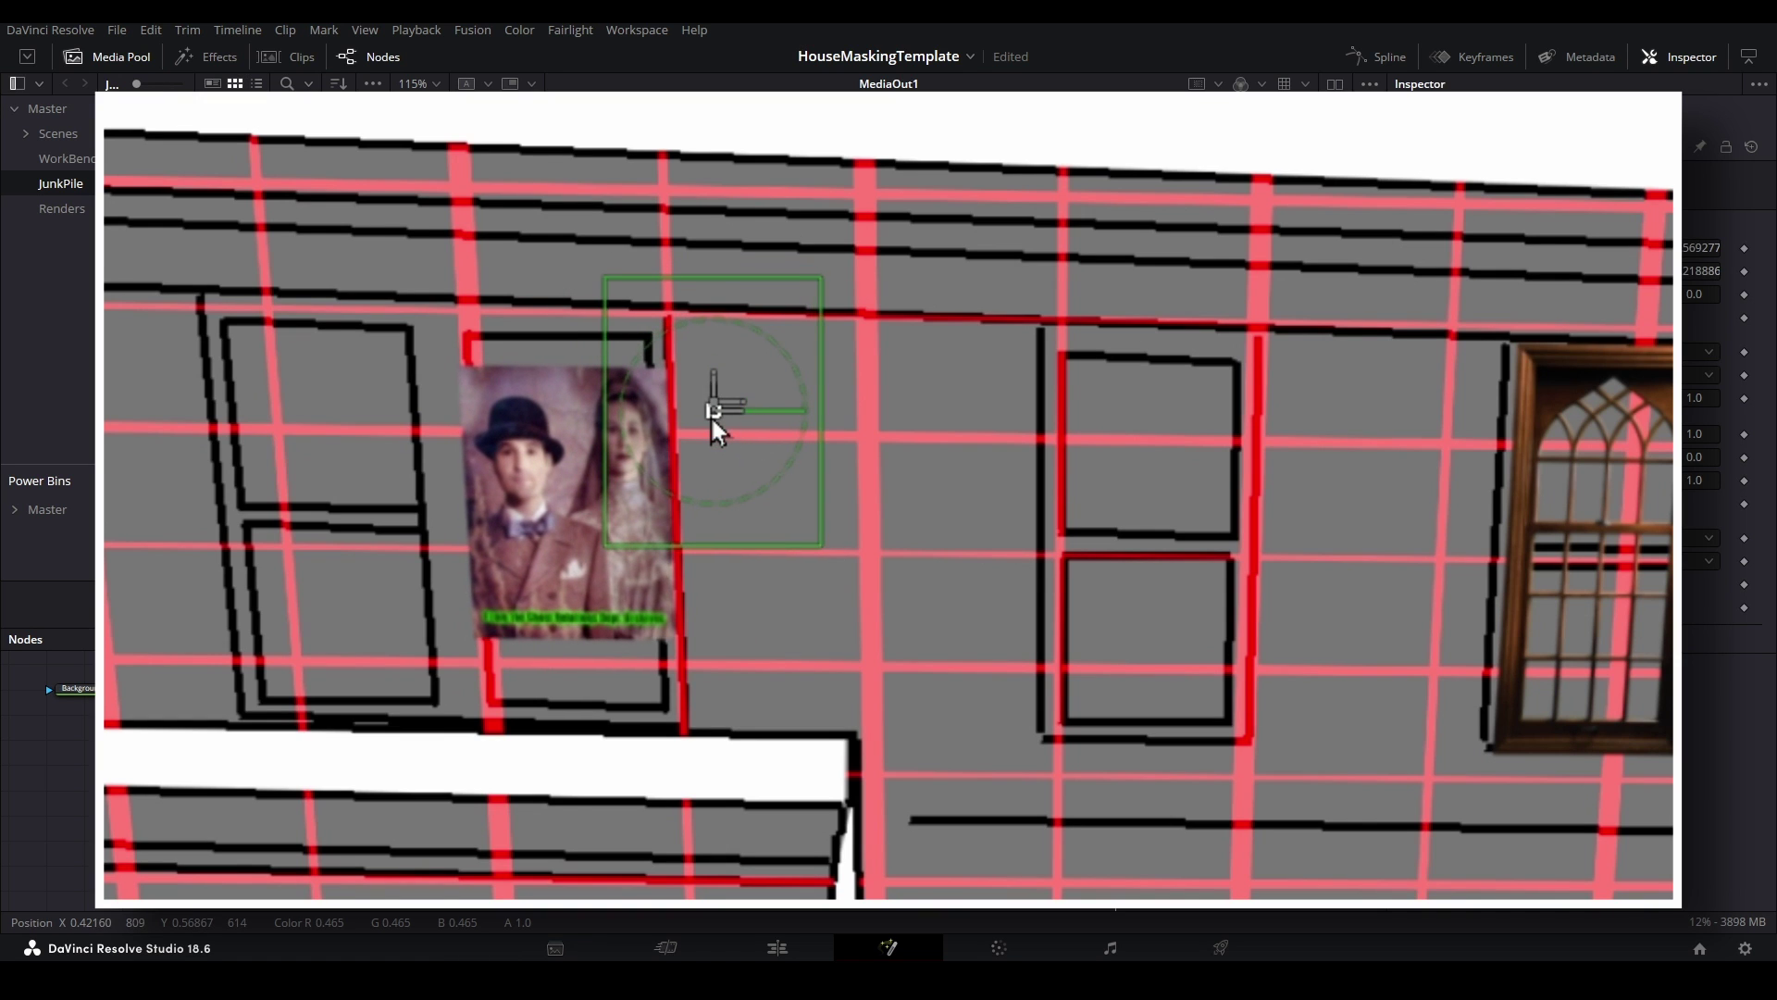
left_click_drag(819, 543, 820, 544)
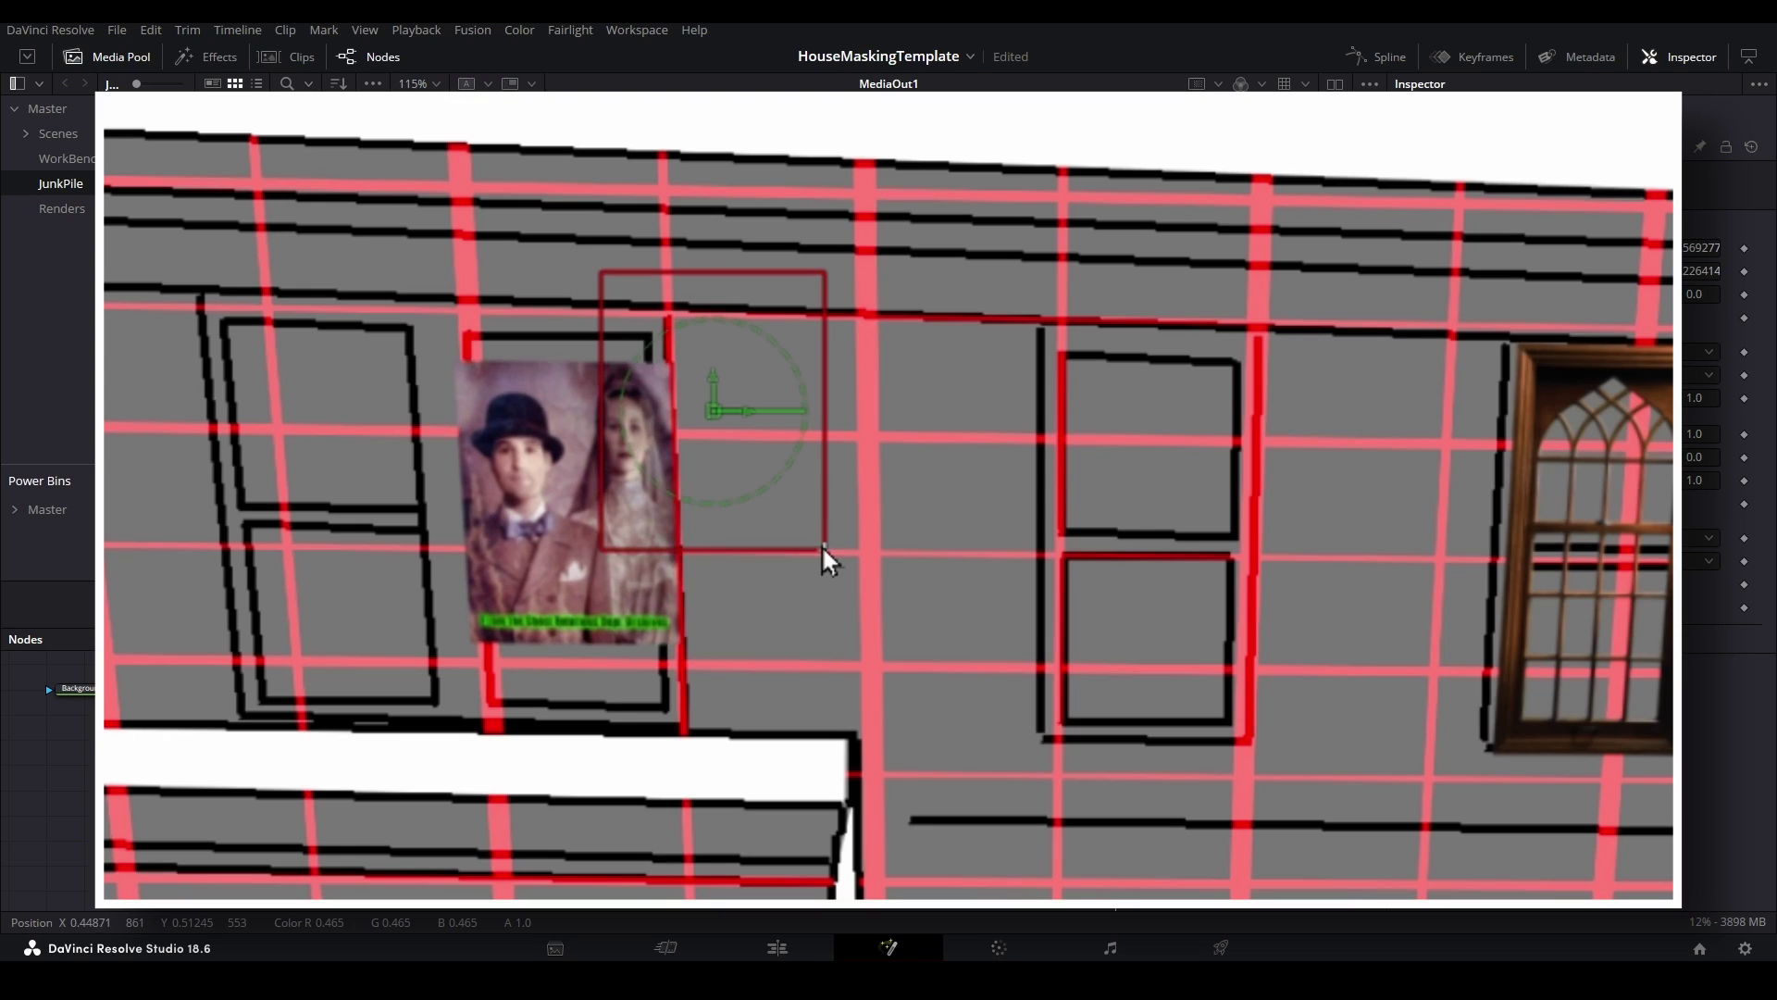
scroll(1101, 533, "down", 4)
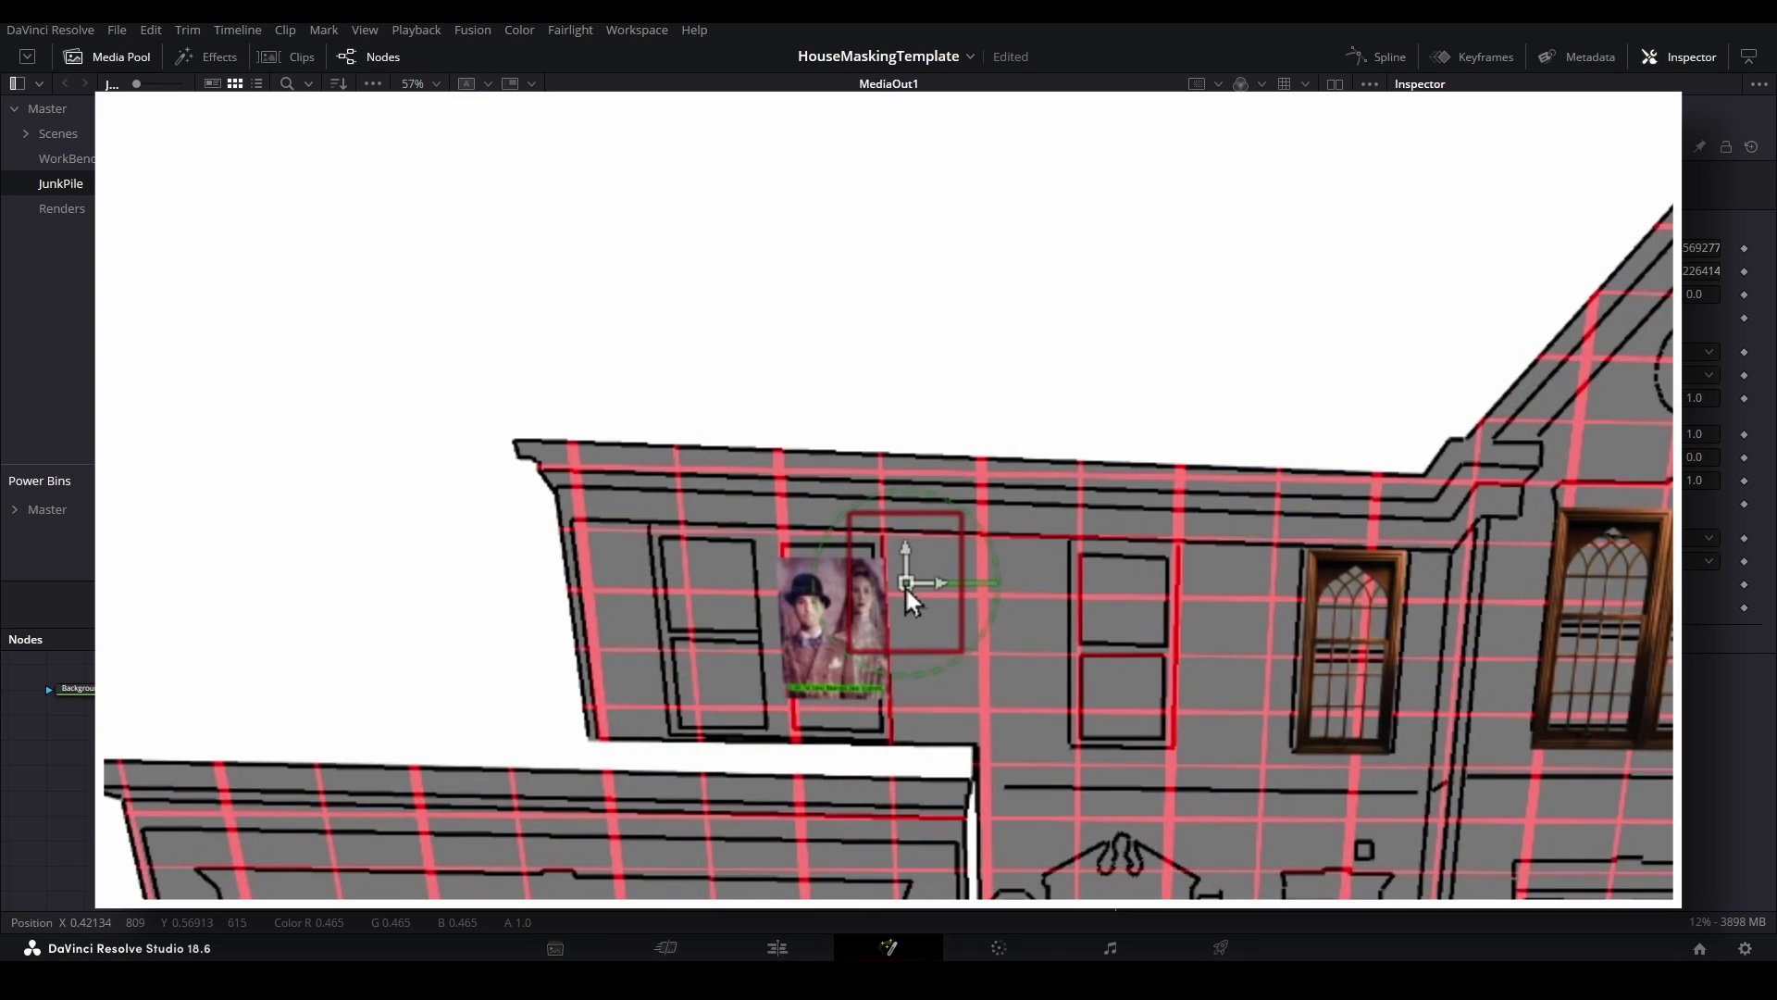
left_click_drag(903, 585, 763, 585)
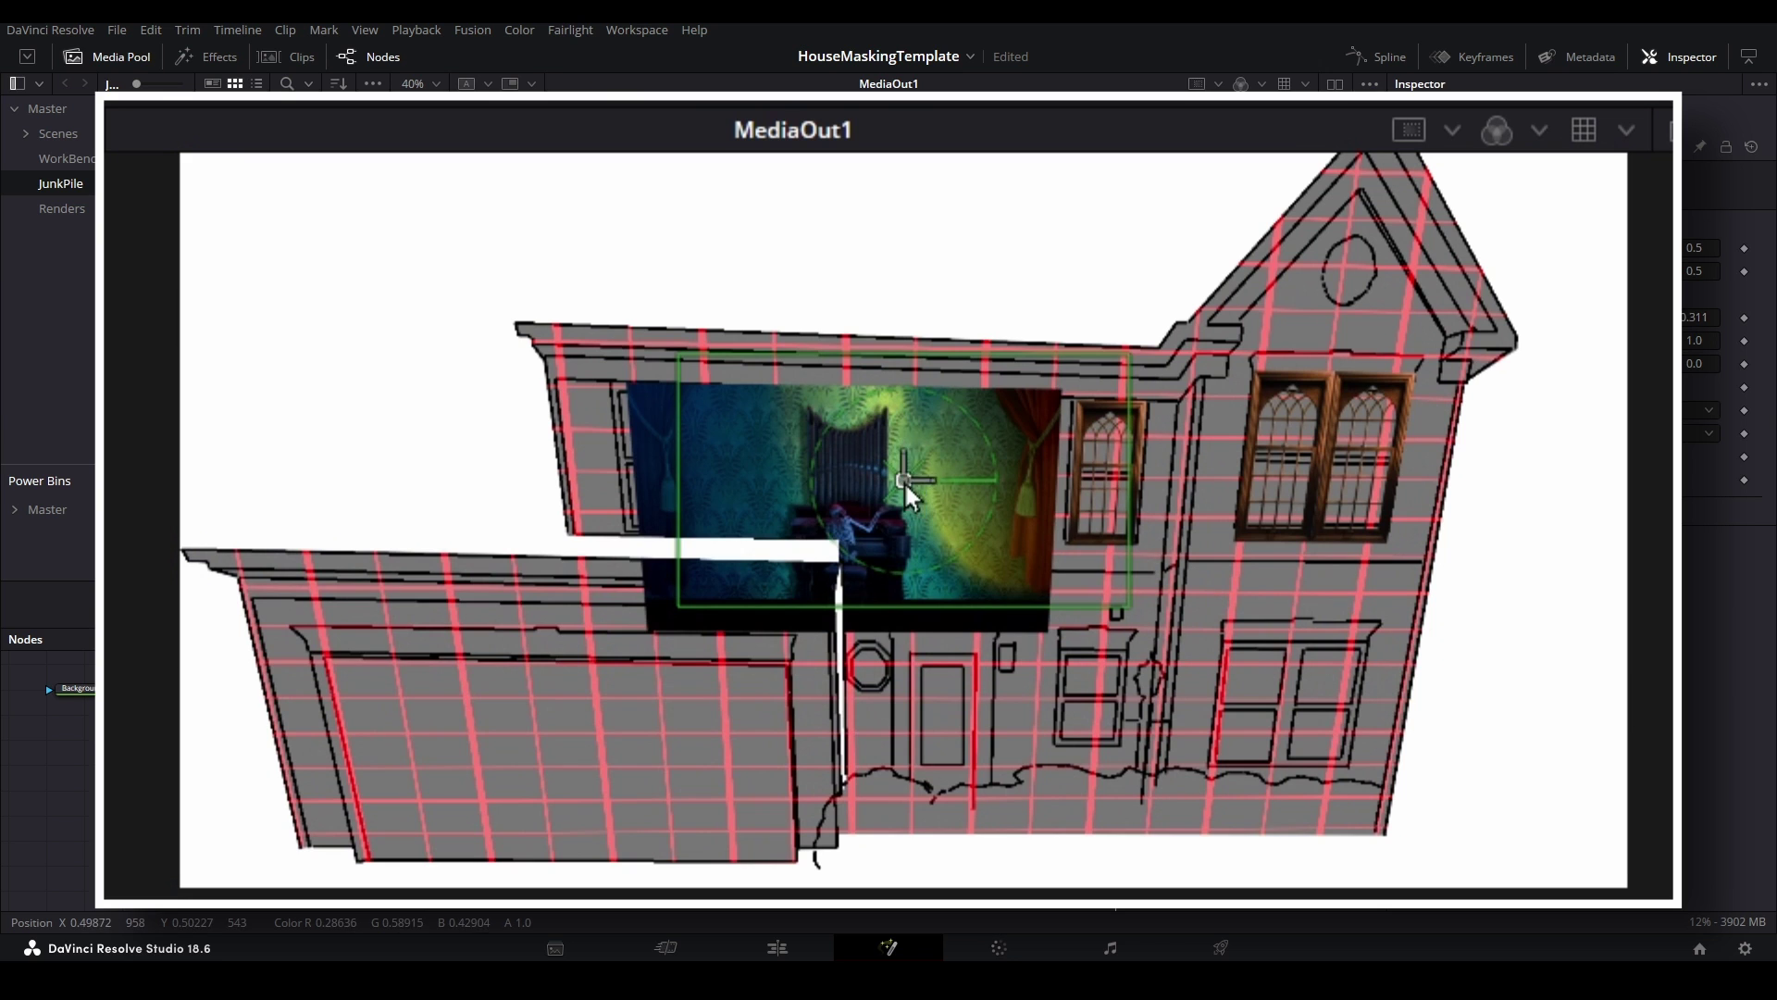
- Move the organ video onto the garage door, scale it to 0.351, centre it, and hide the overlay
left_click_drag(905, 481, 587, 754)
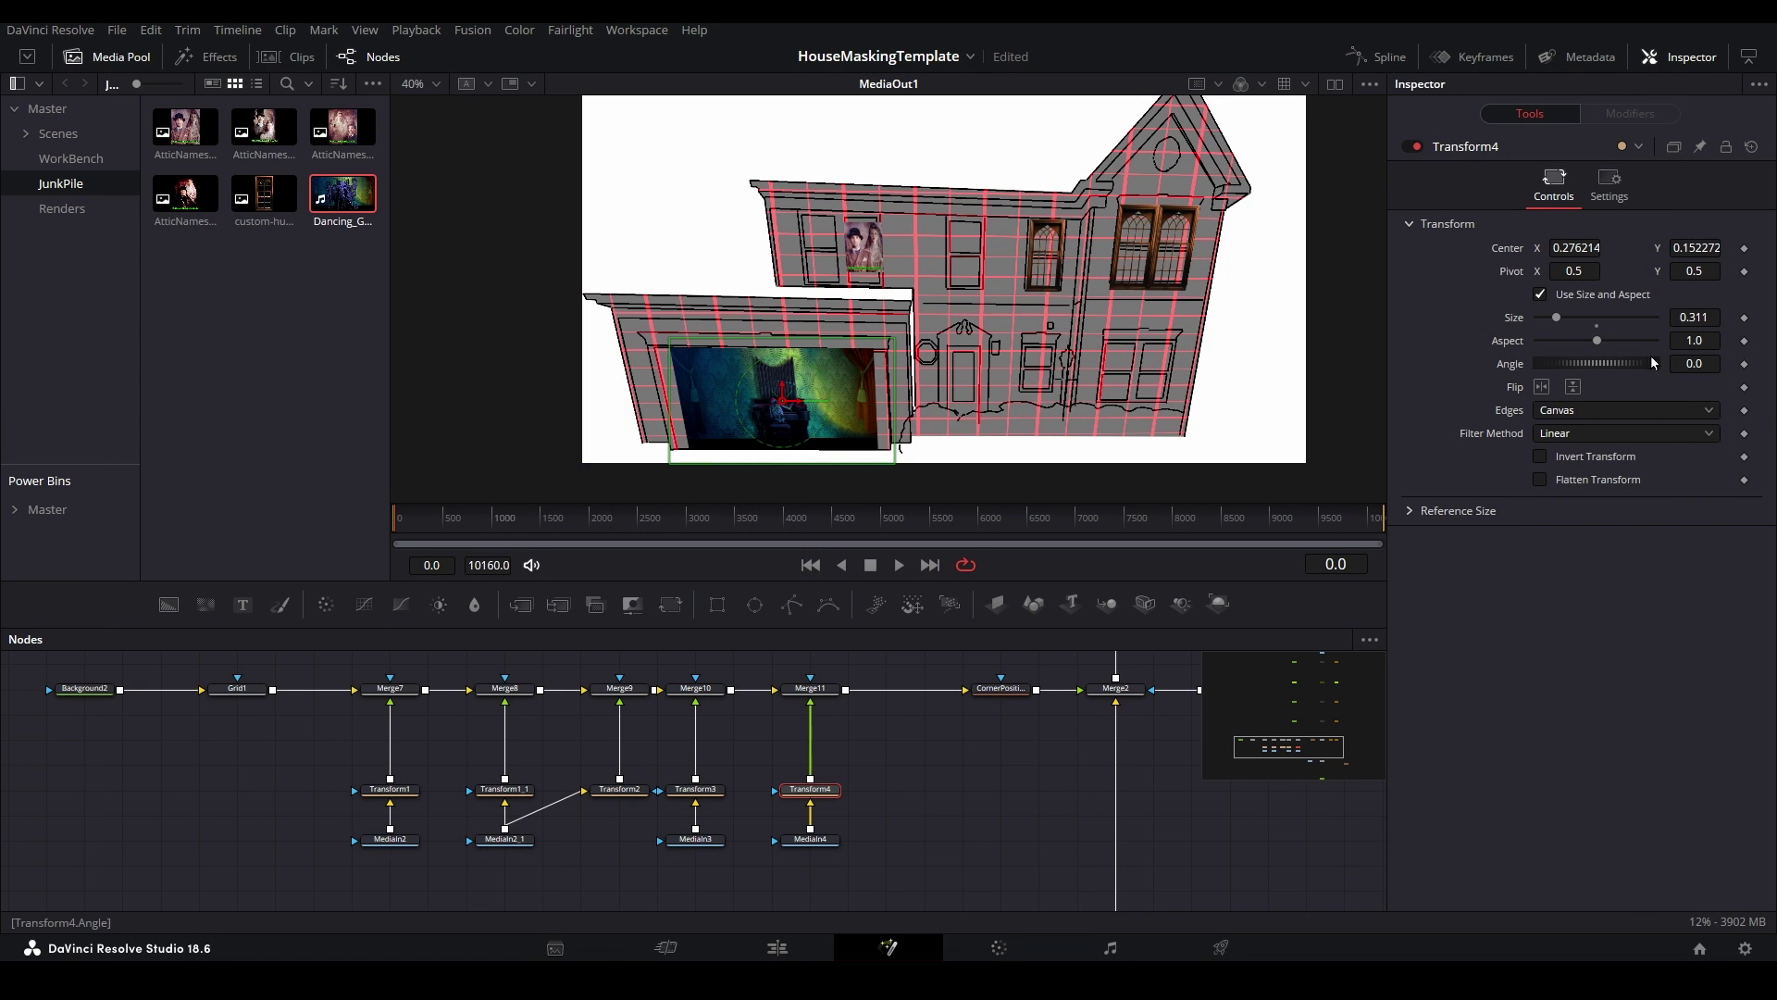
scroll(1684, 316, "up", 4)
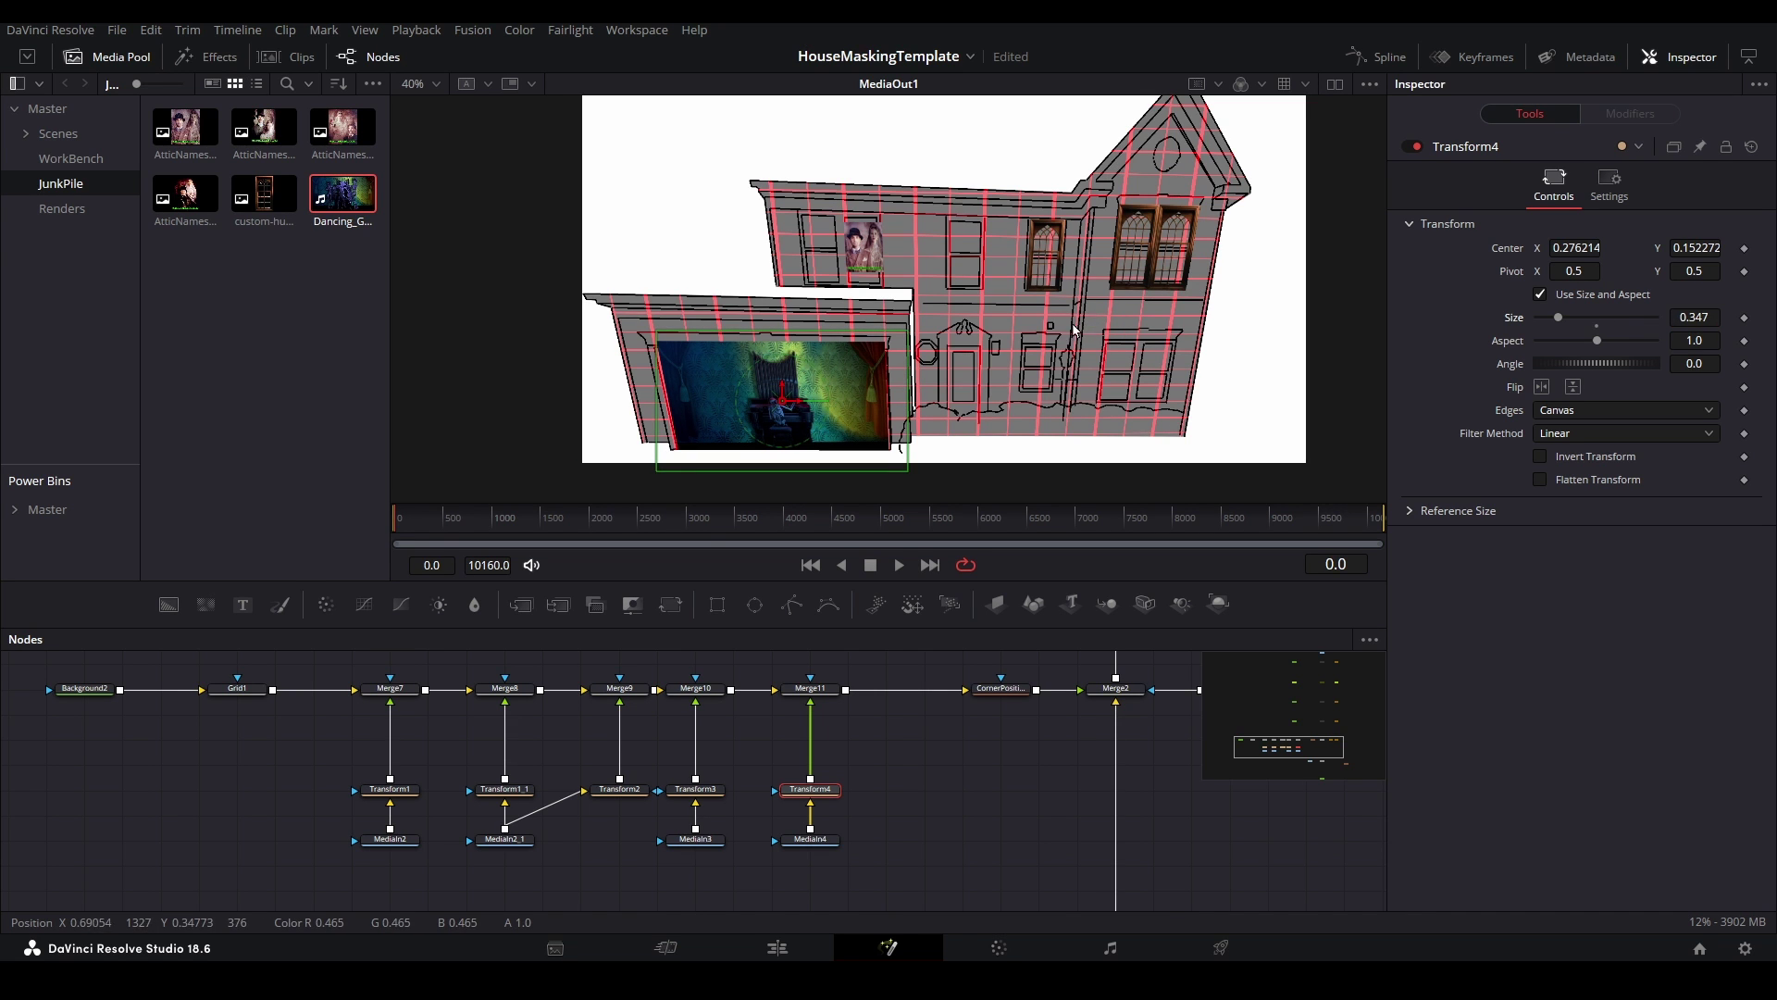
scroll(967, 387, "up", 3)
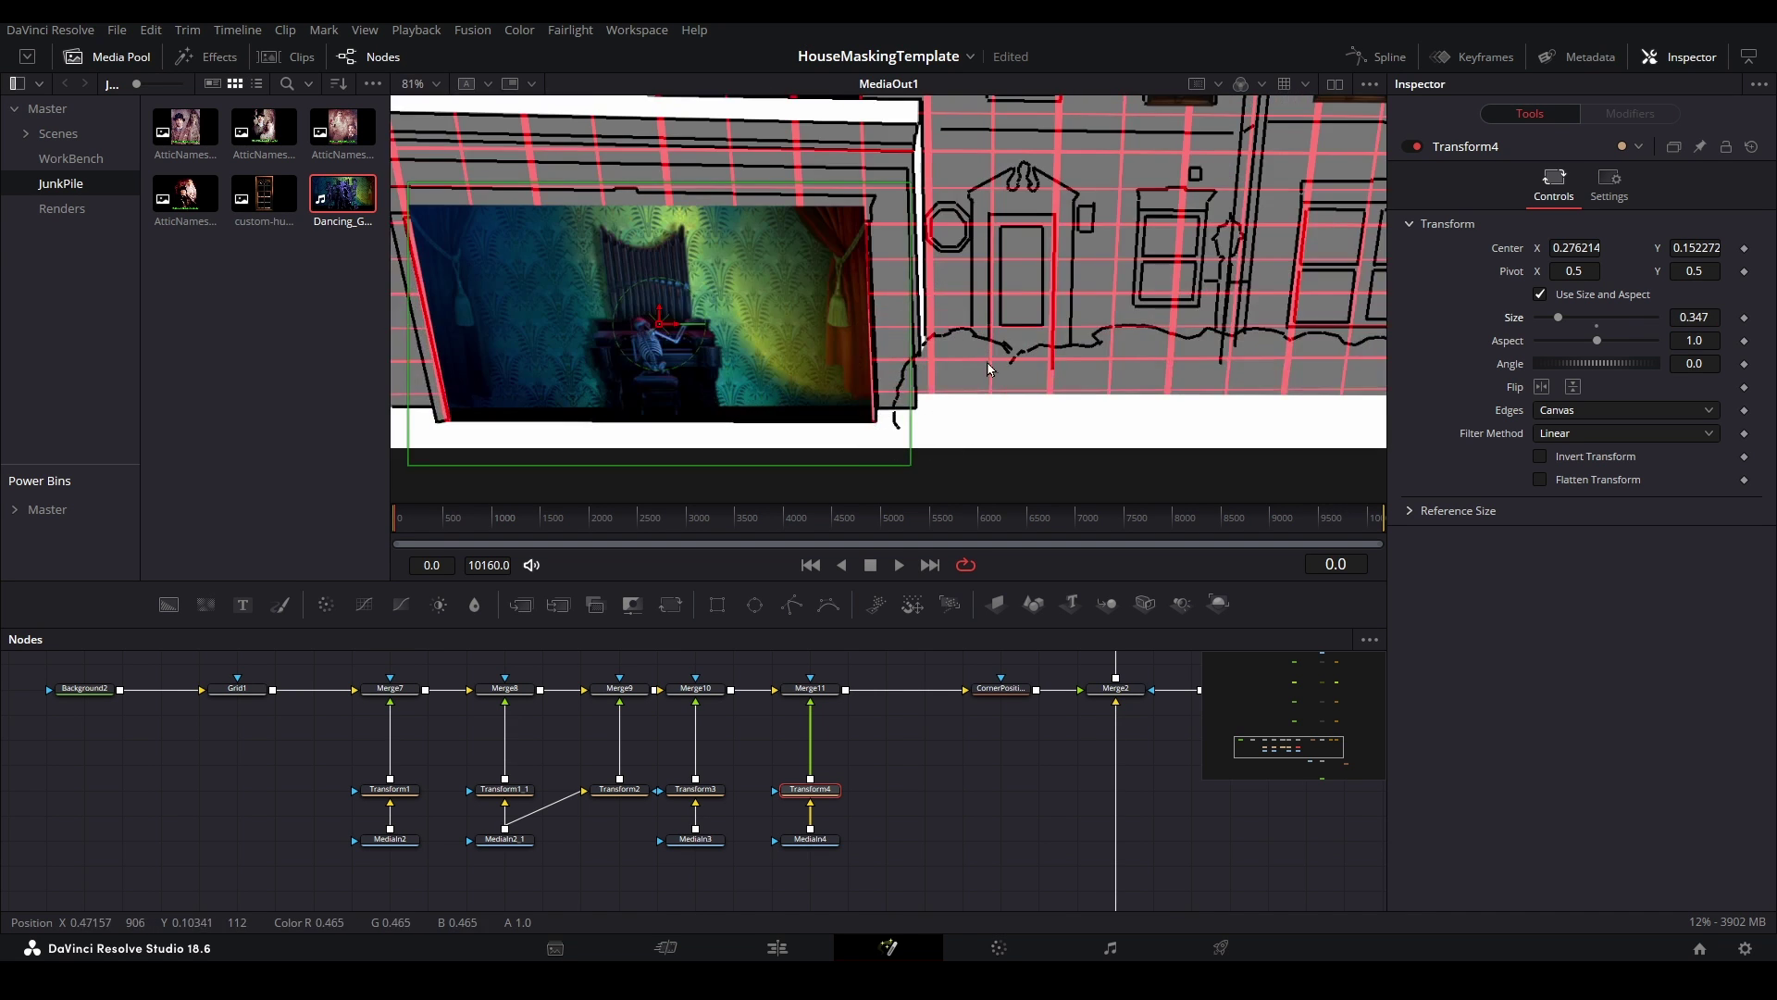
scroll(1160, 310, "up", 2)
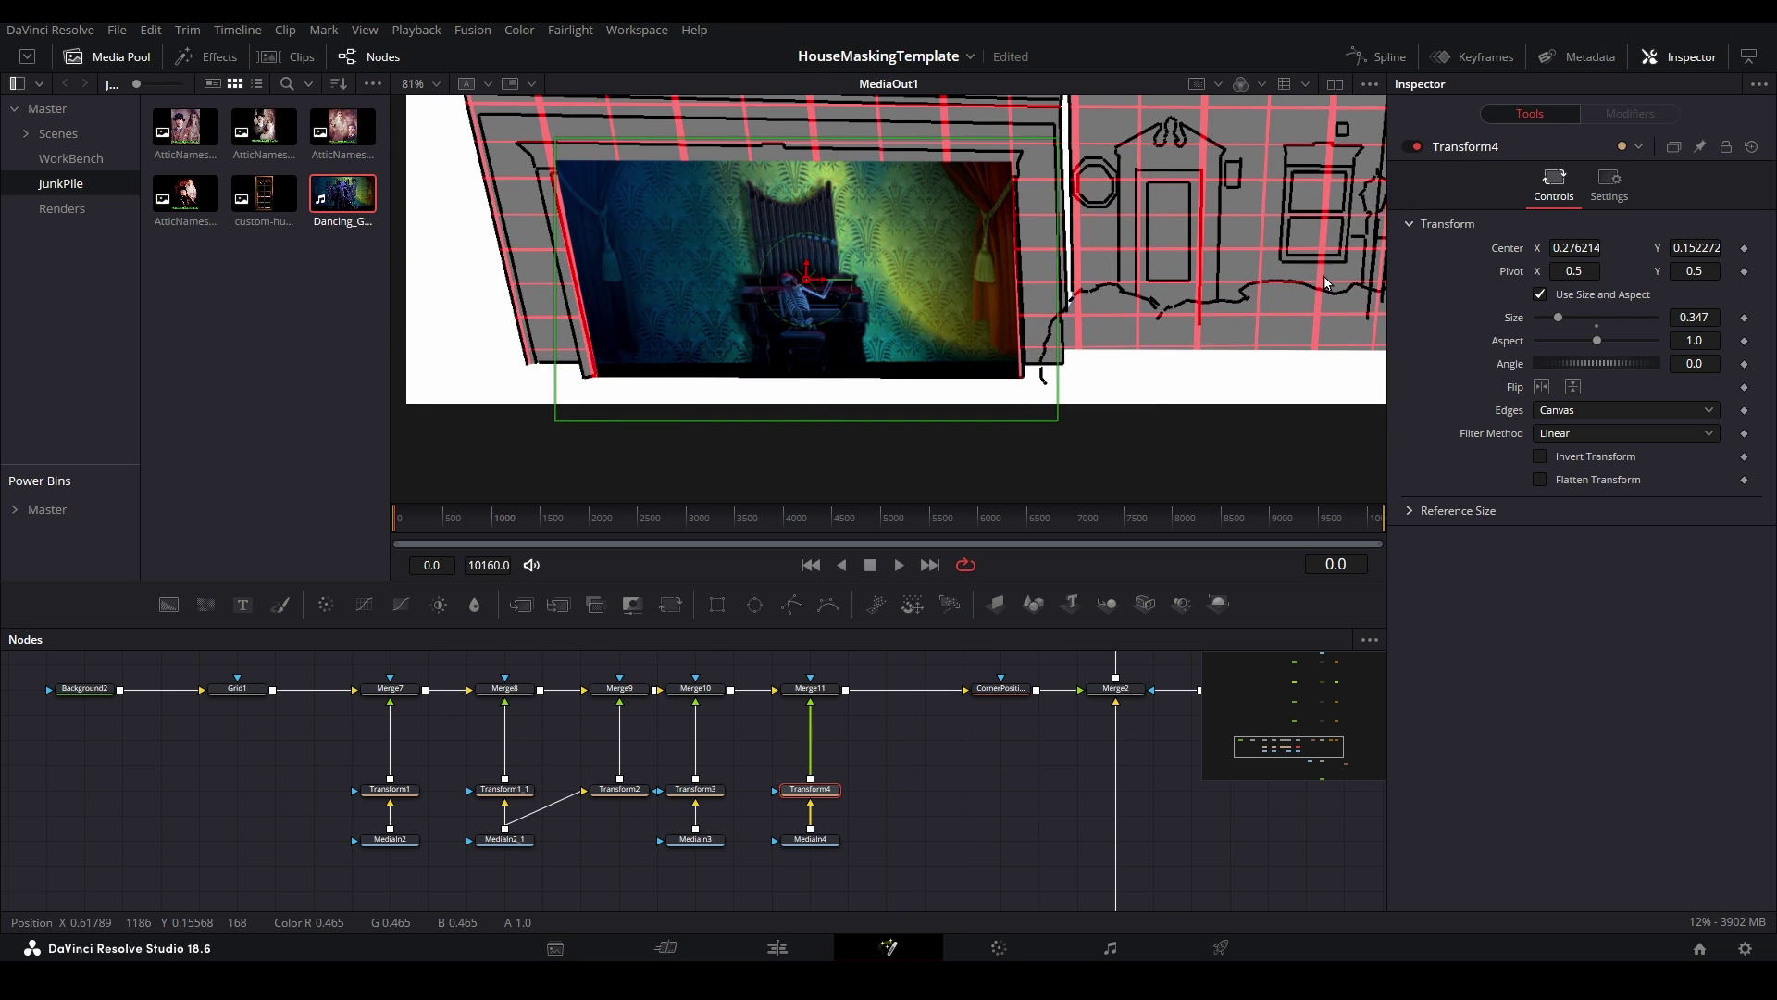
left_click_drag(1576, 247, 1571, 247)
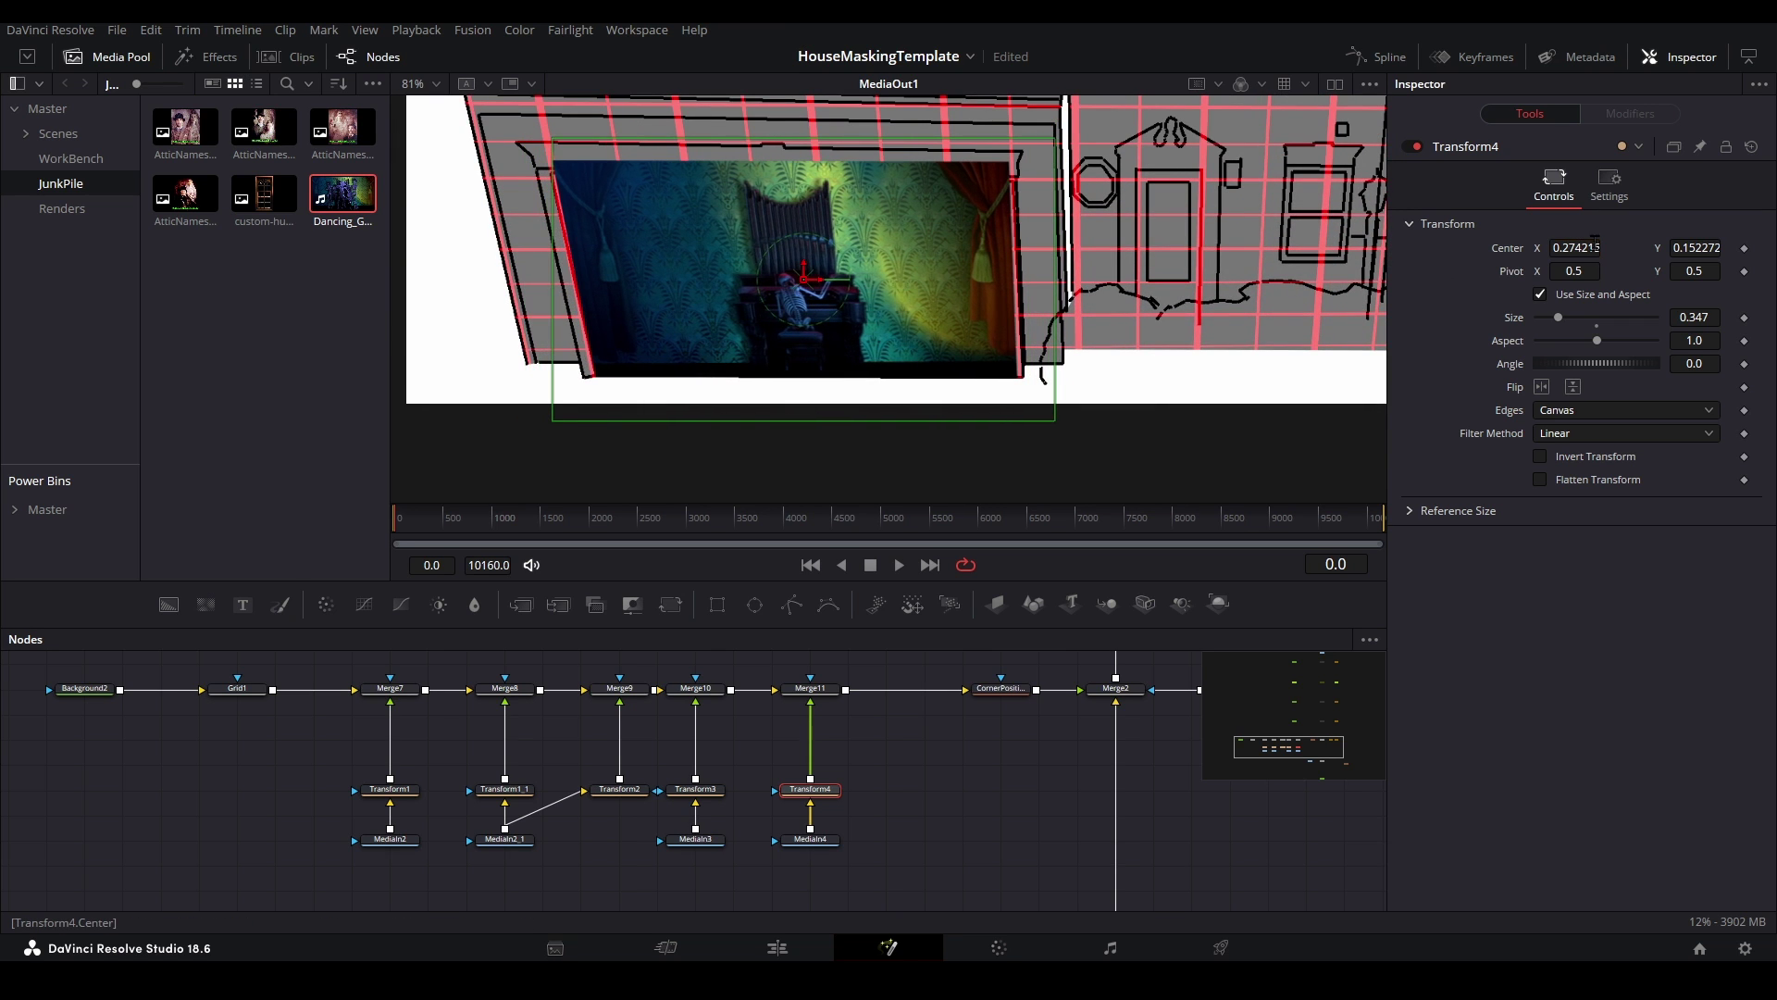
left_click_drag(1695, 247, 1572, 247)
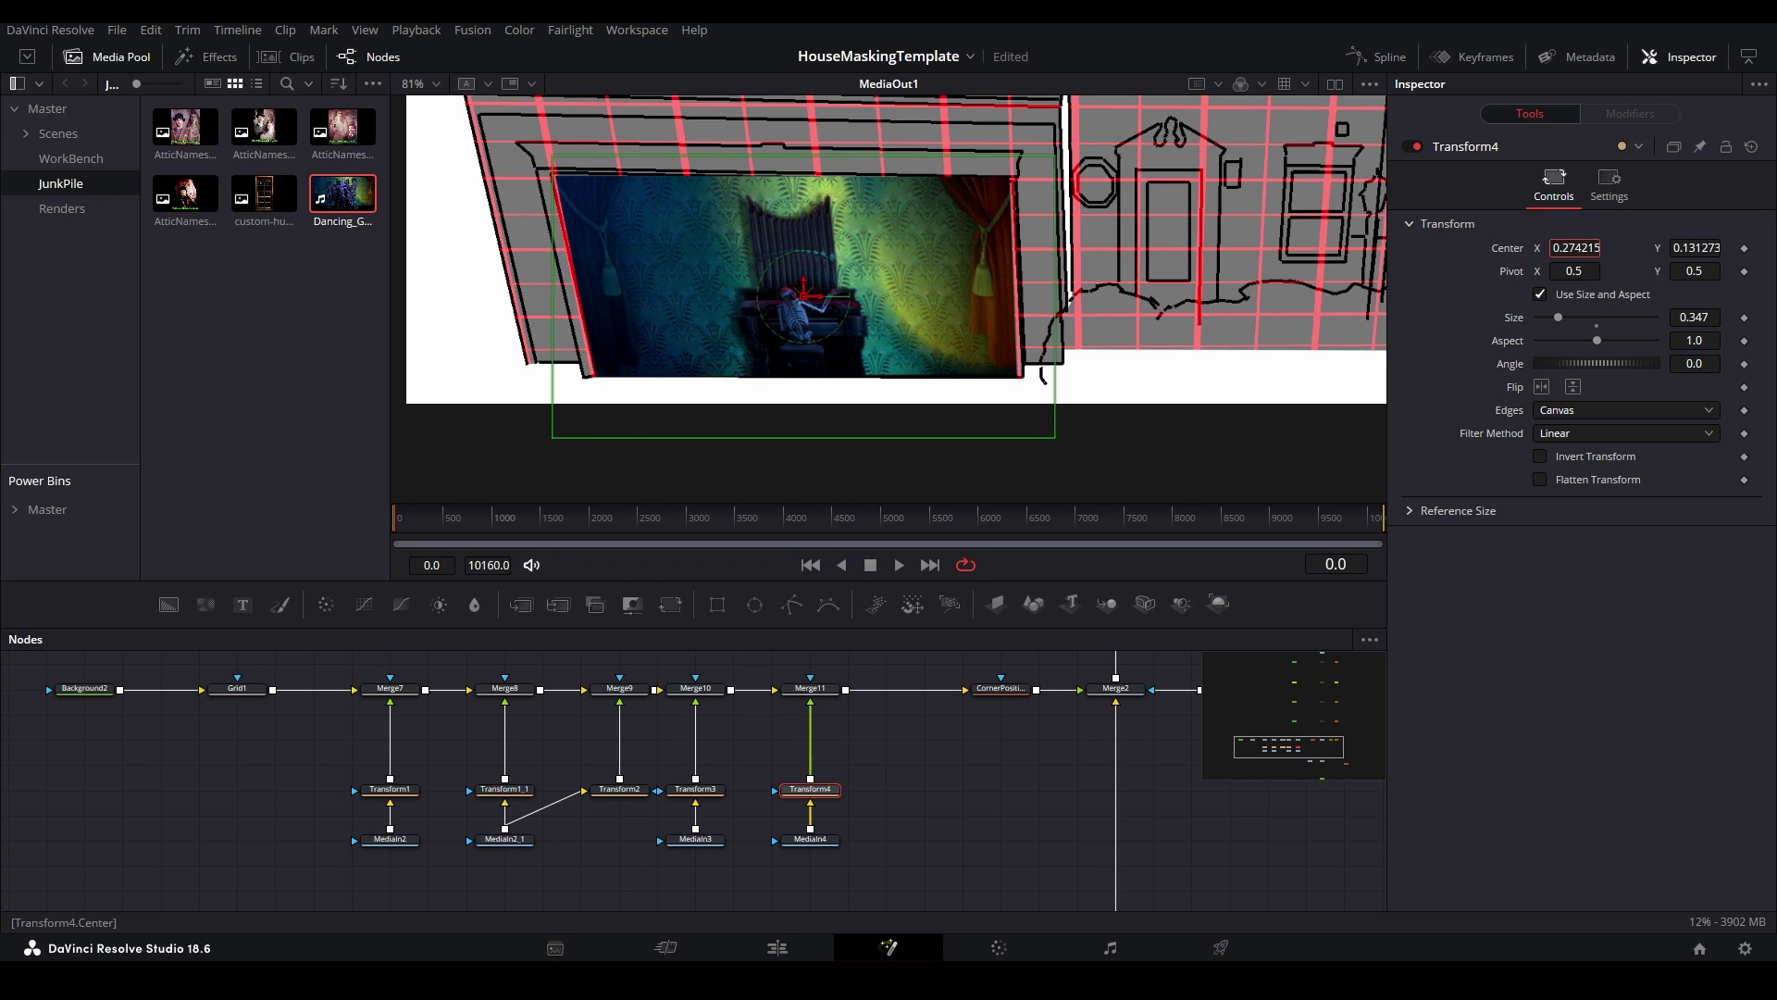
left_click_drag(1678, 316, 1690, 317)
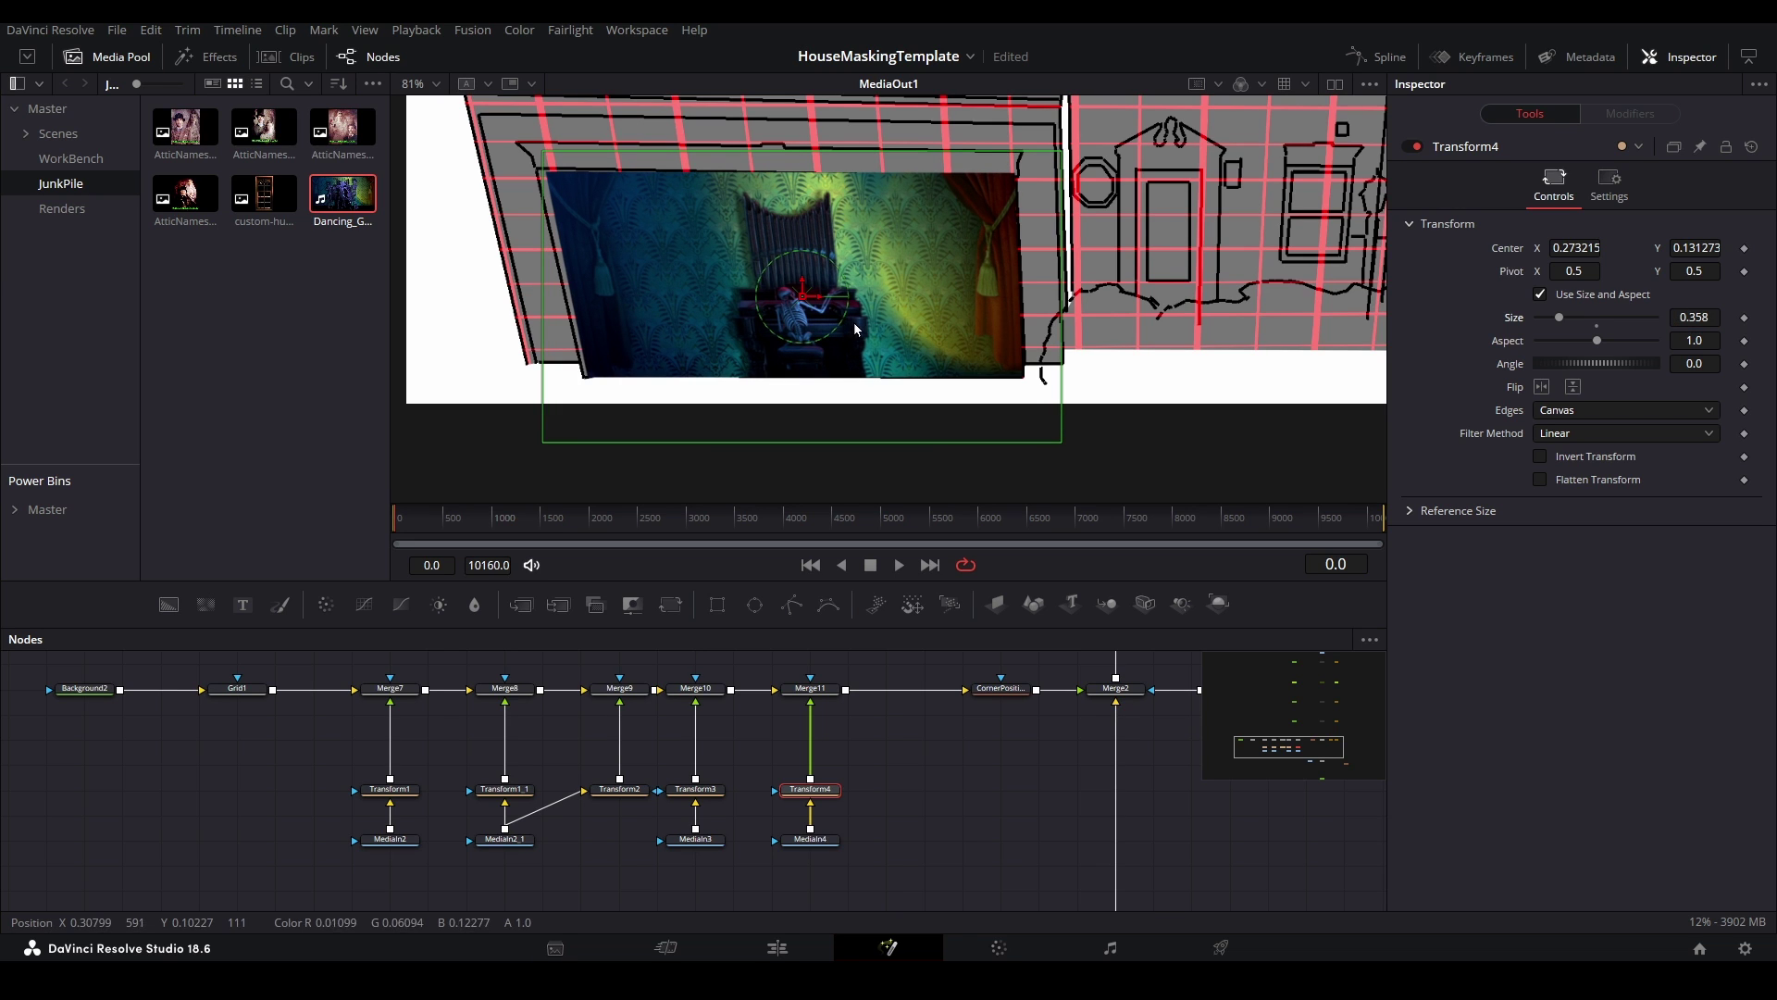
left_click(980, 778)
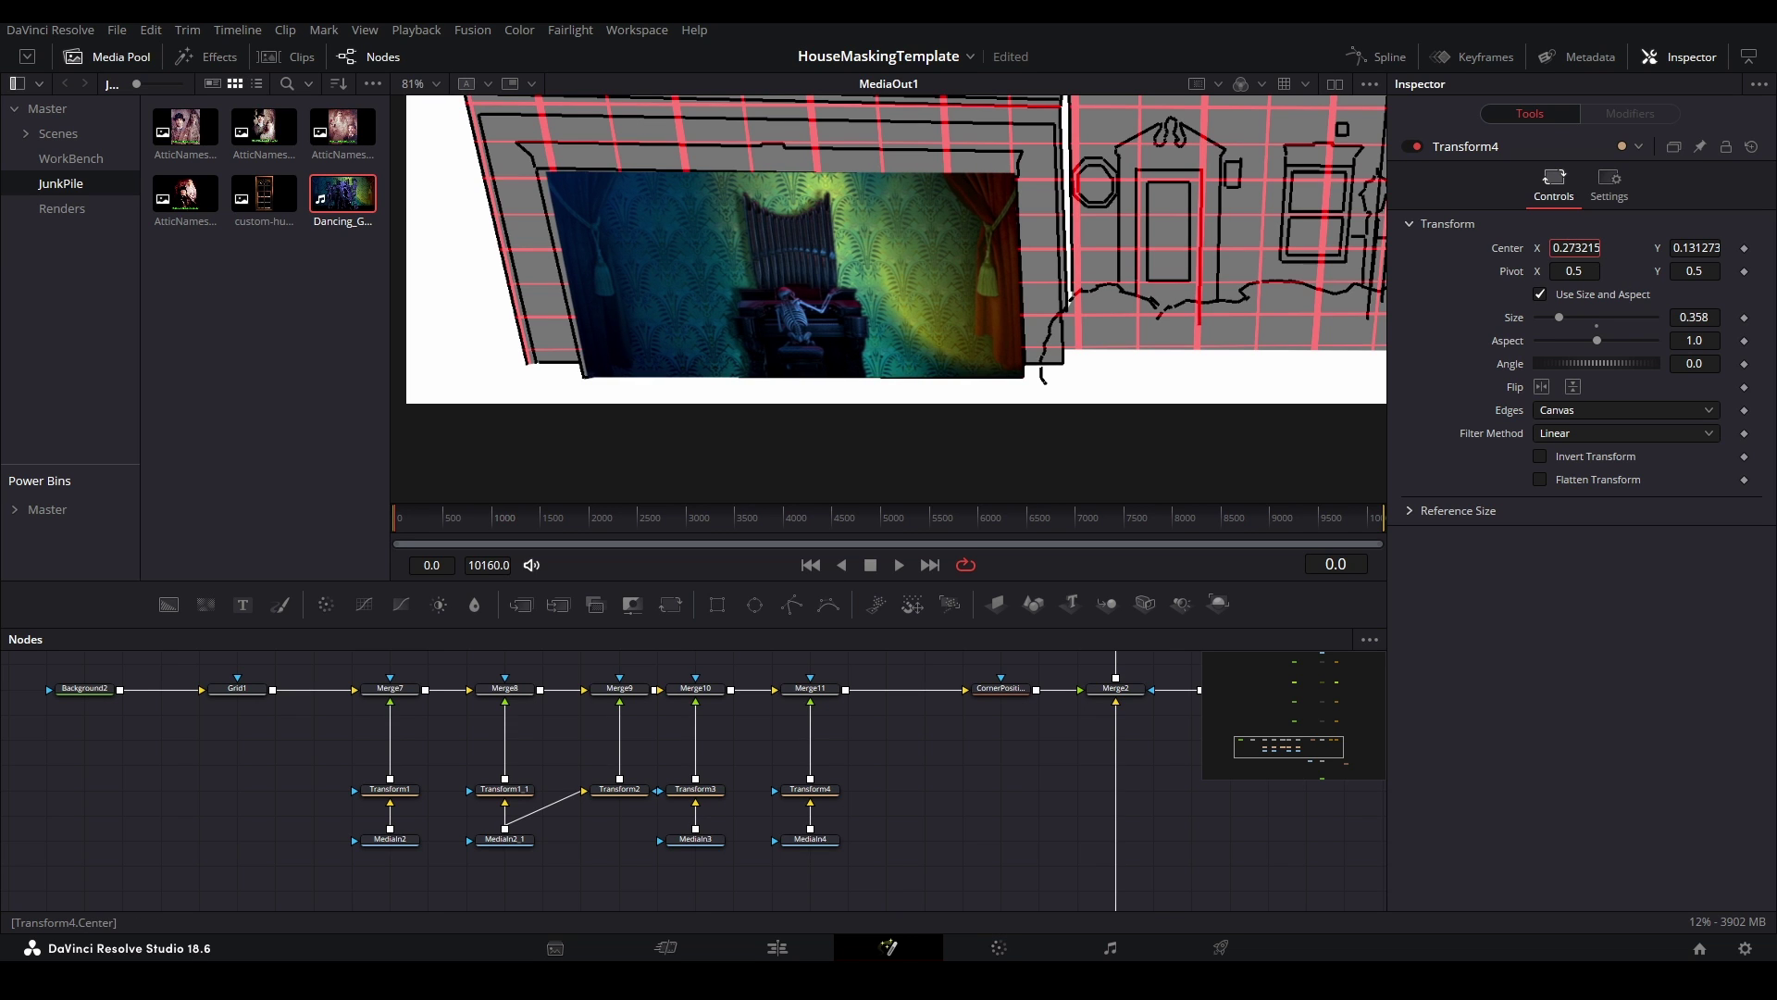
scroll(1694, 316, "down", 7)
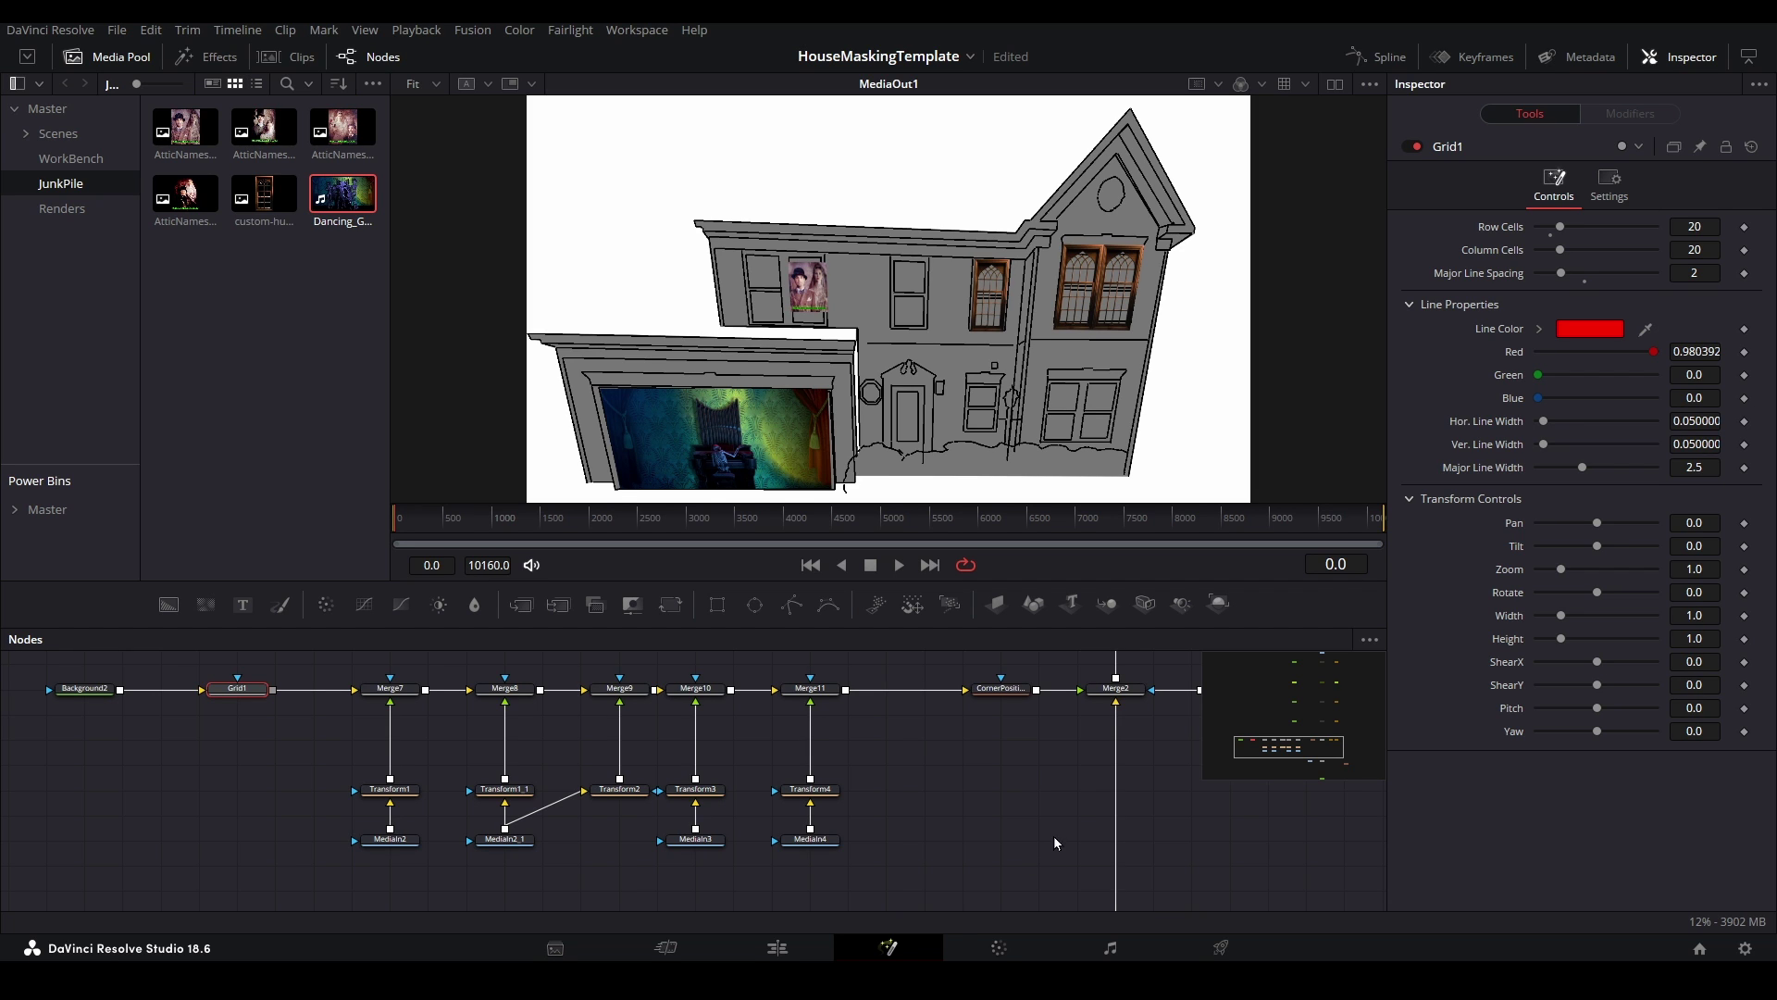
- Select the Merge11, Transform4, MediaIn4 and CornerPositioner1 branch, and shift Background6 left for room
left_click_drag(1050, 859, 778, 682)
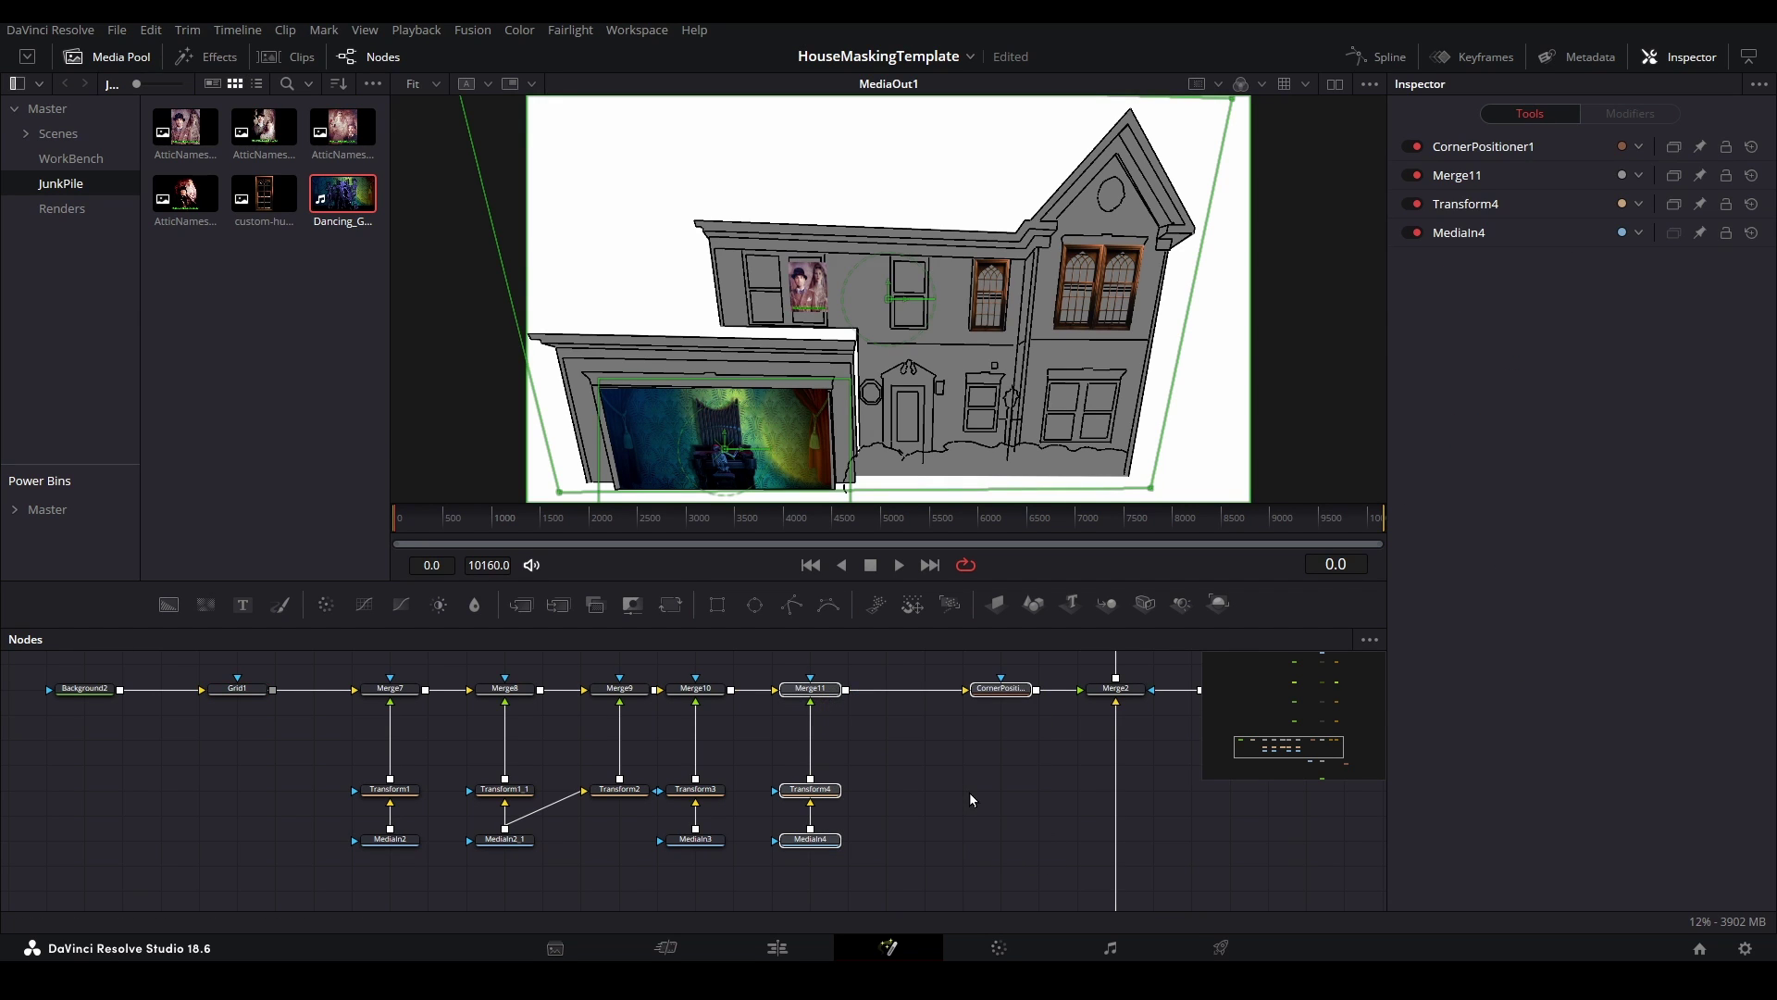
scroll(983, 787, "up", 5)
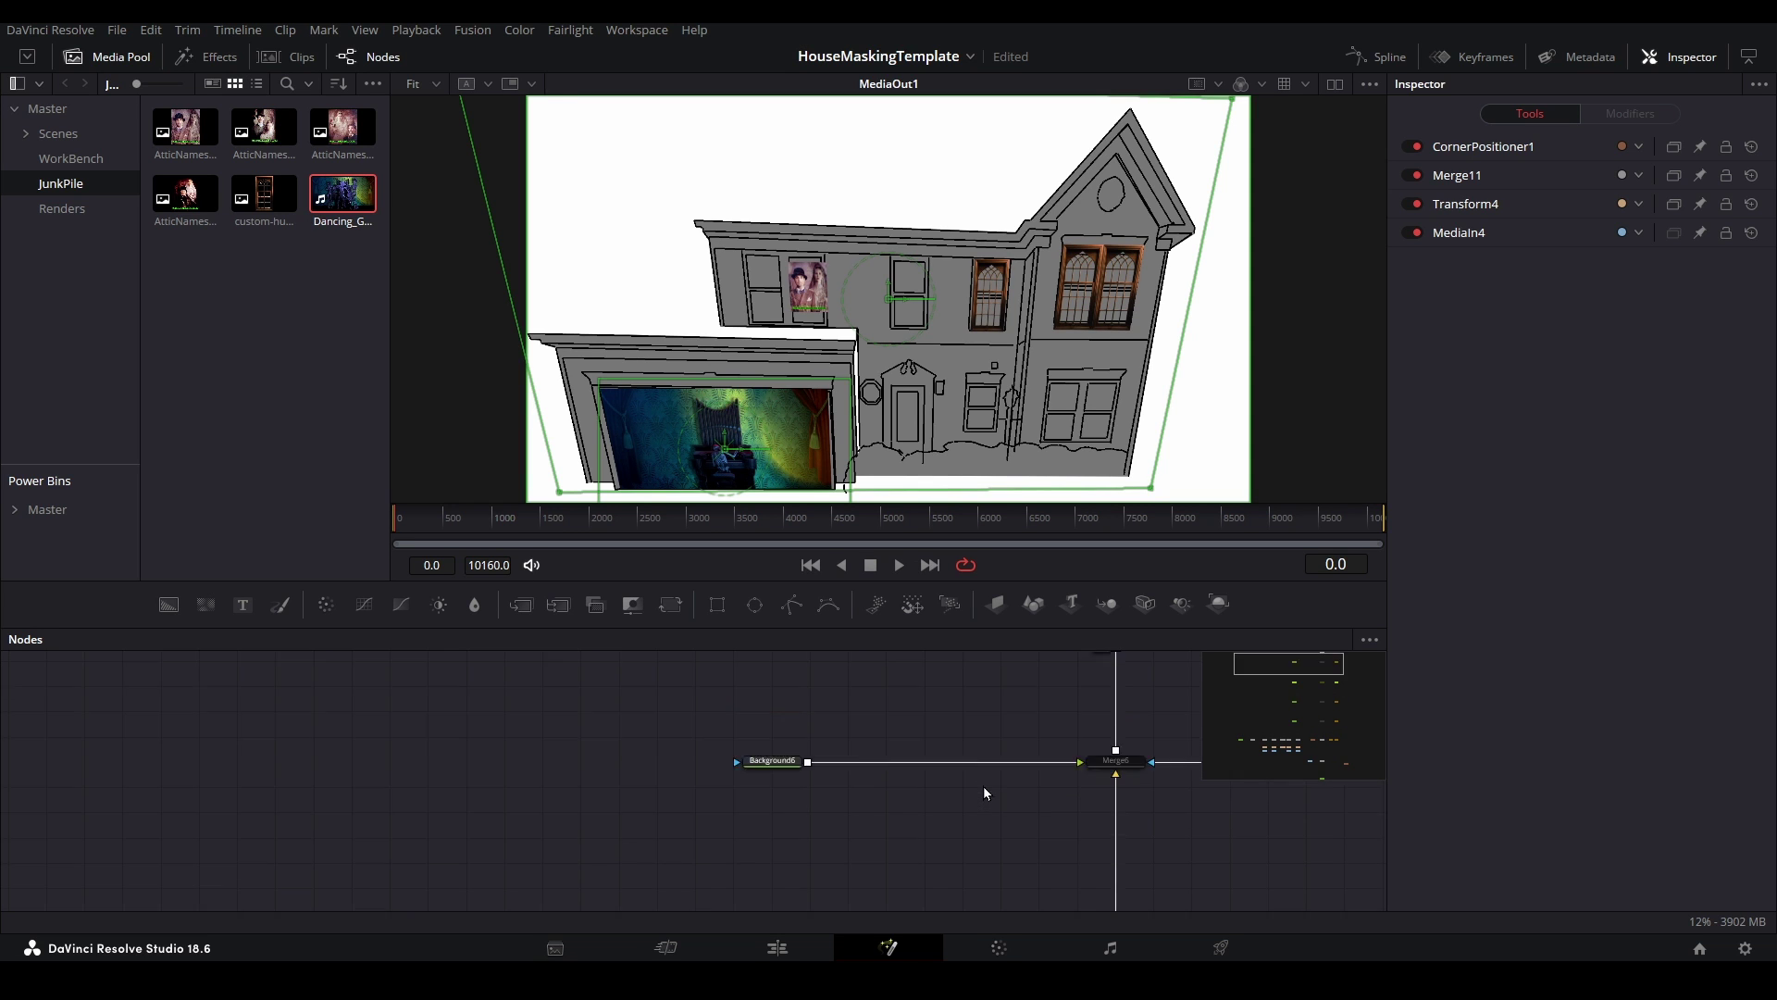
scroll(983, 786, "up", 3)
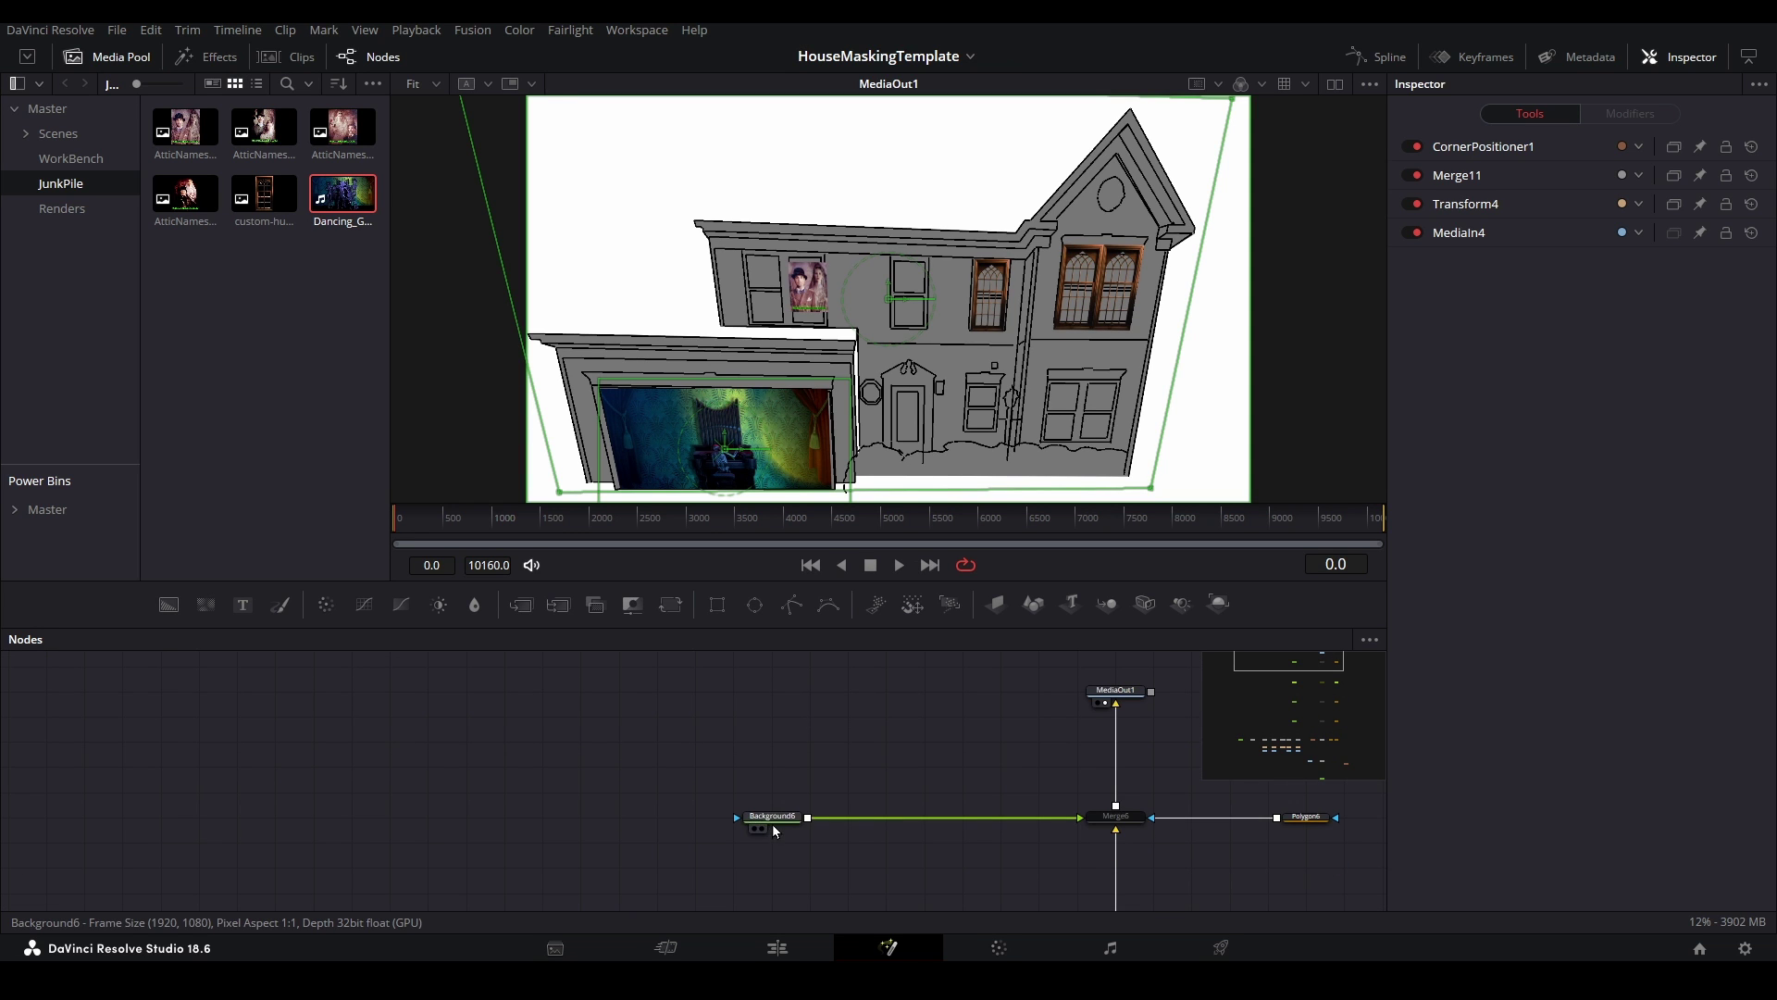
left_click_drag(774, 829, 150, 824)
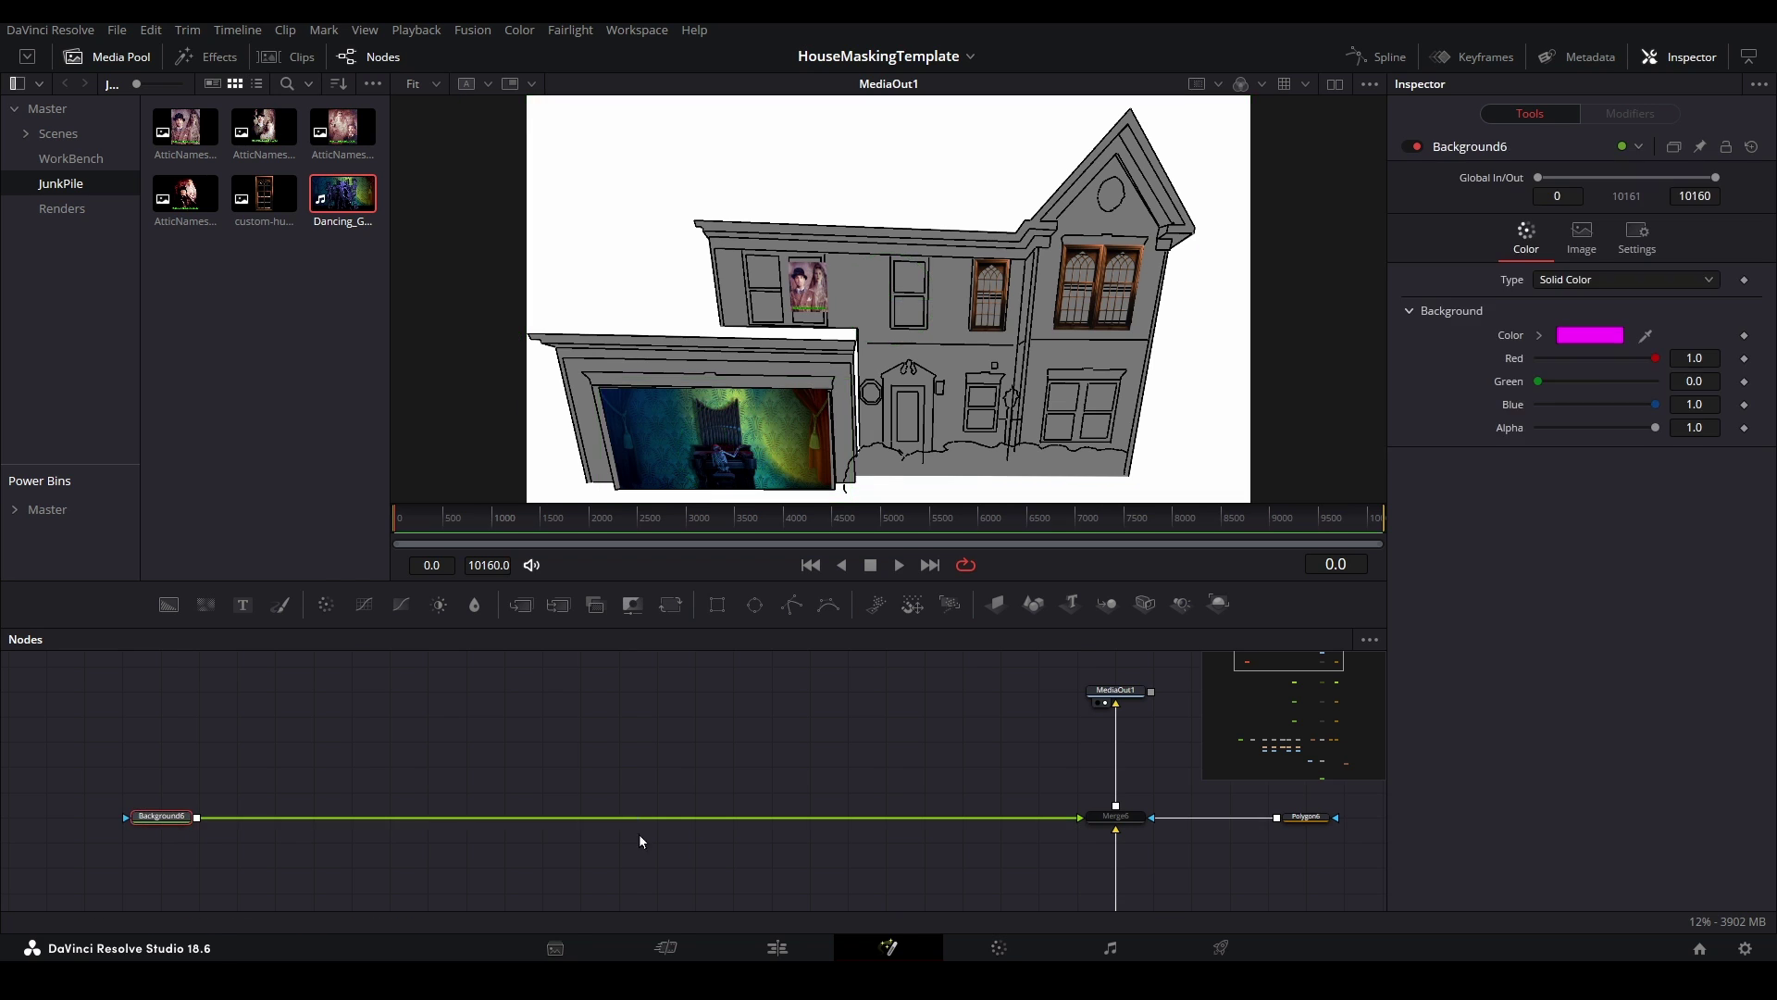
left_click(1306, 816)
- Paste the branch onto the Background6→Merge6 link and view the combined result at Merge6
scroll(705, 698, "down", 2)
key("ctrl+v")
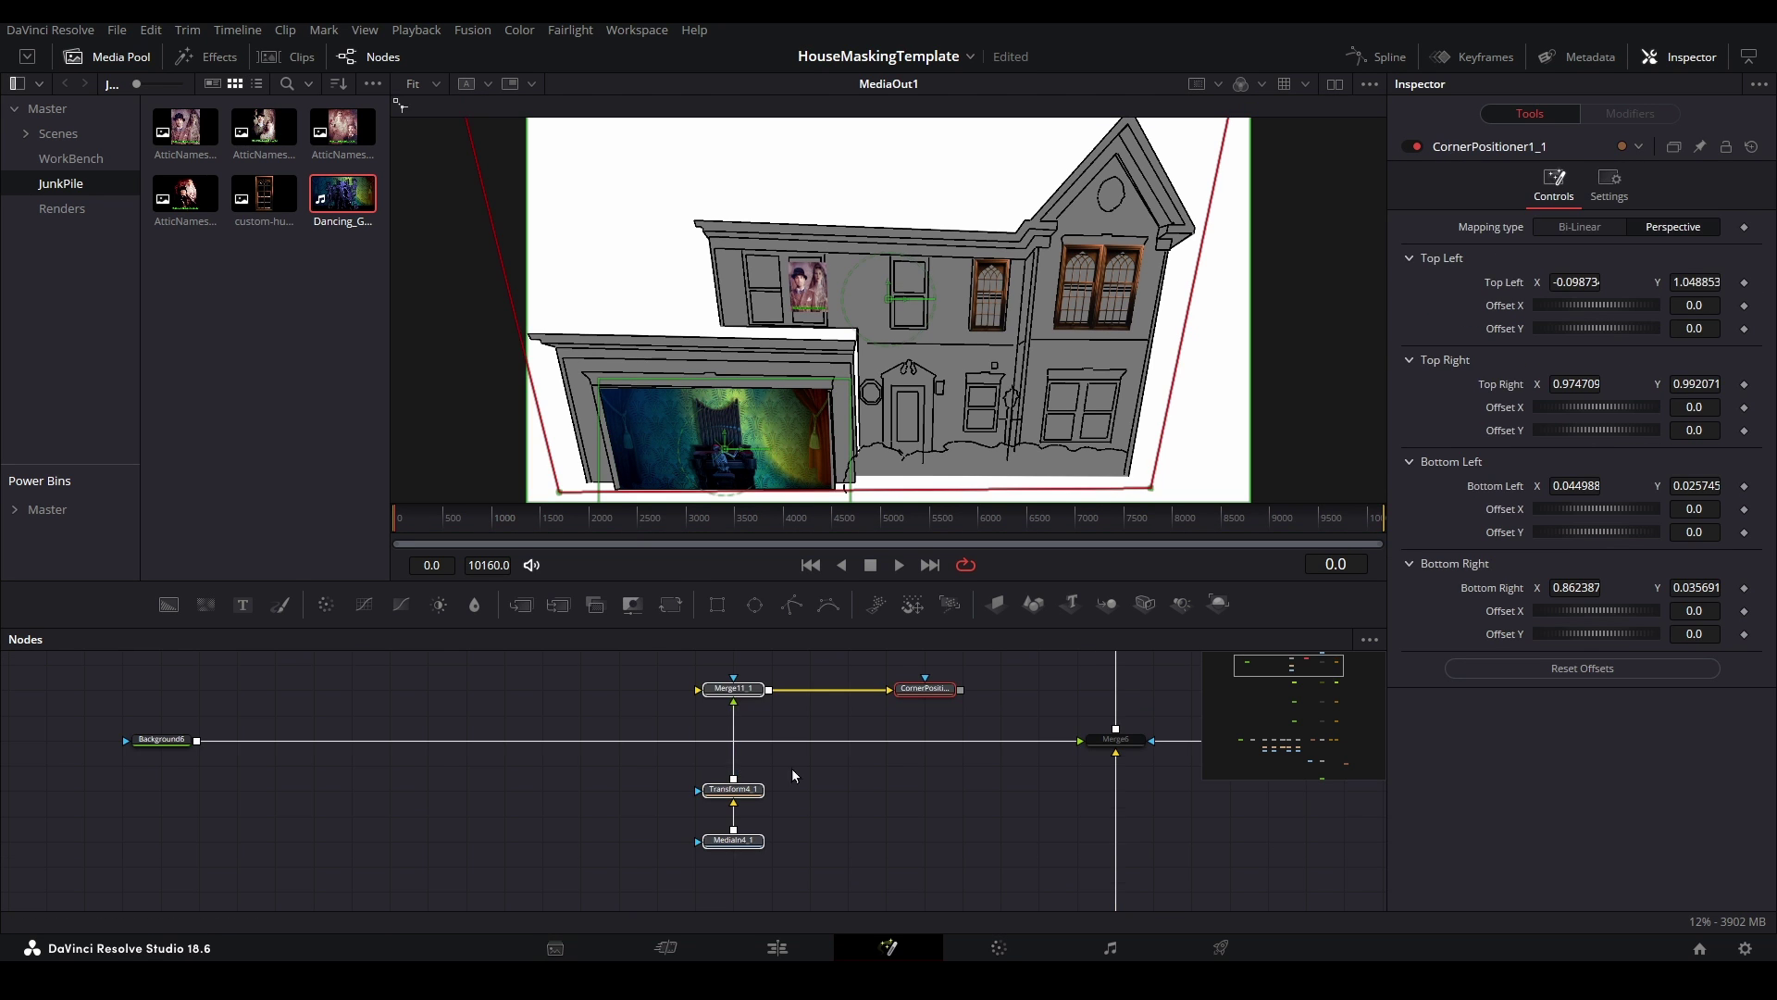
left_click_drag(929, 695, 930, 747)
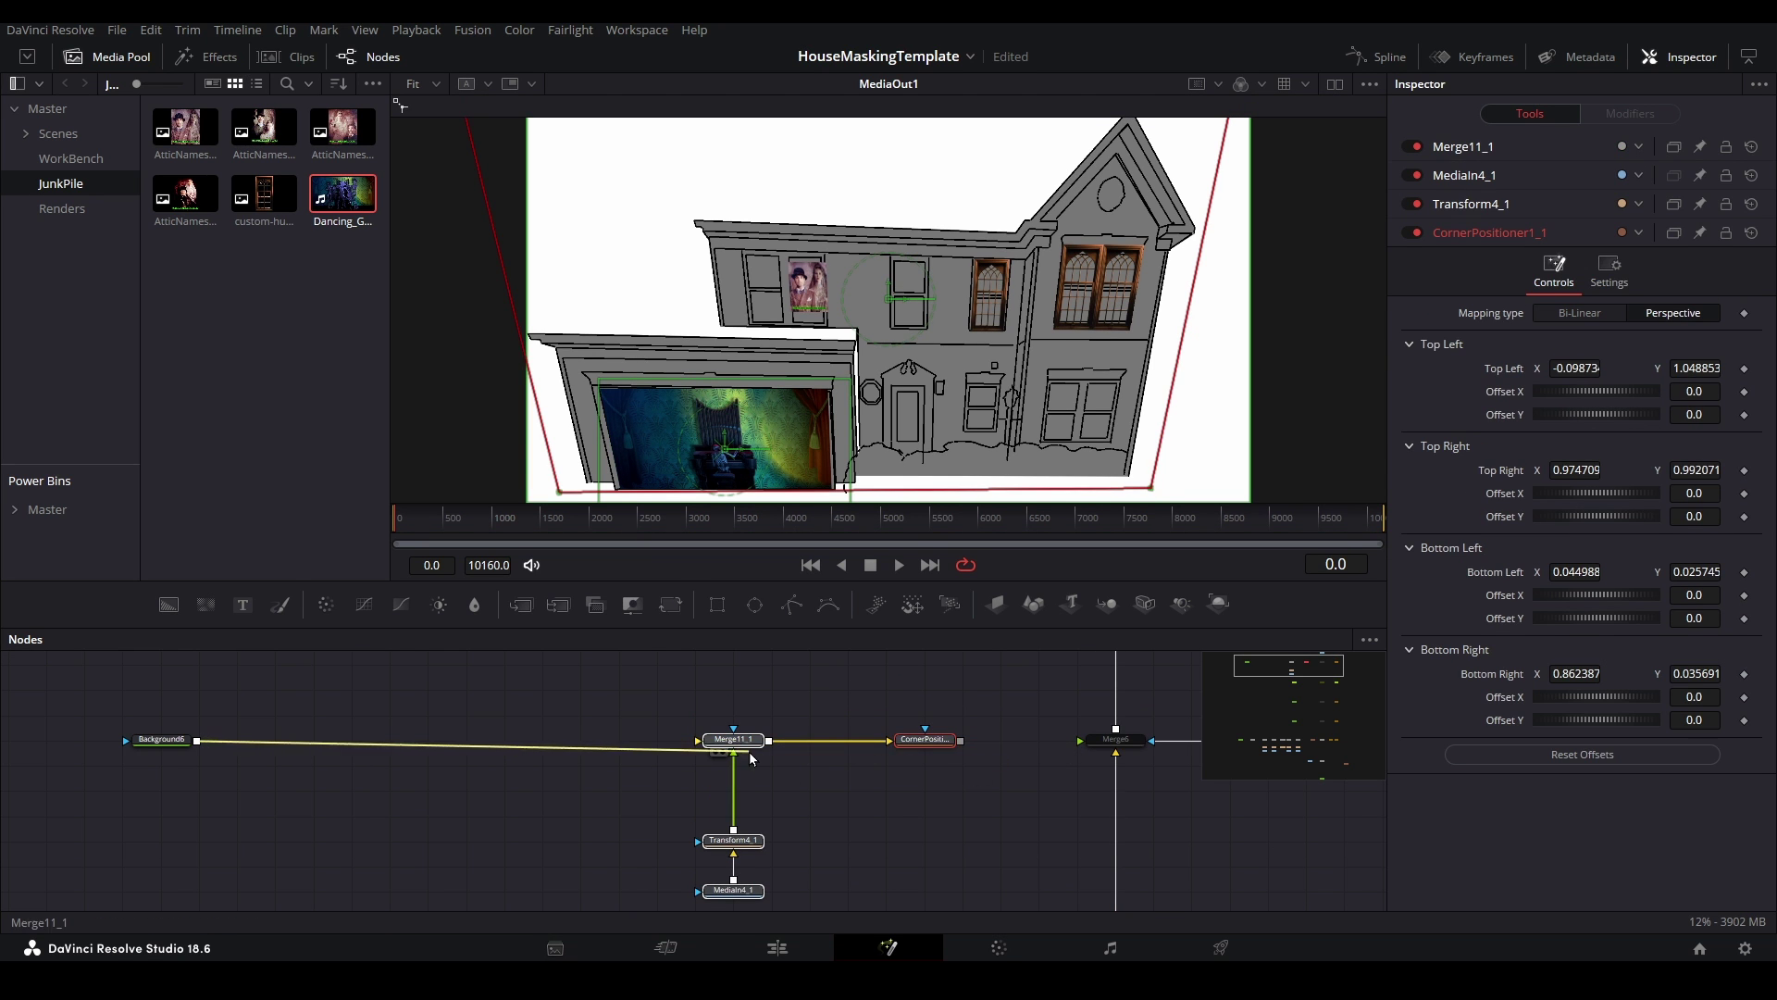
left_click(1117, 740)
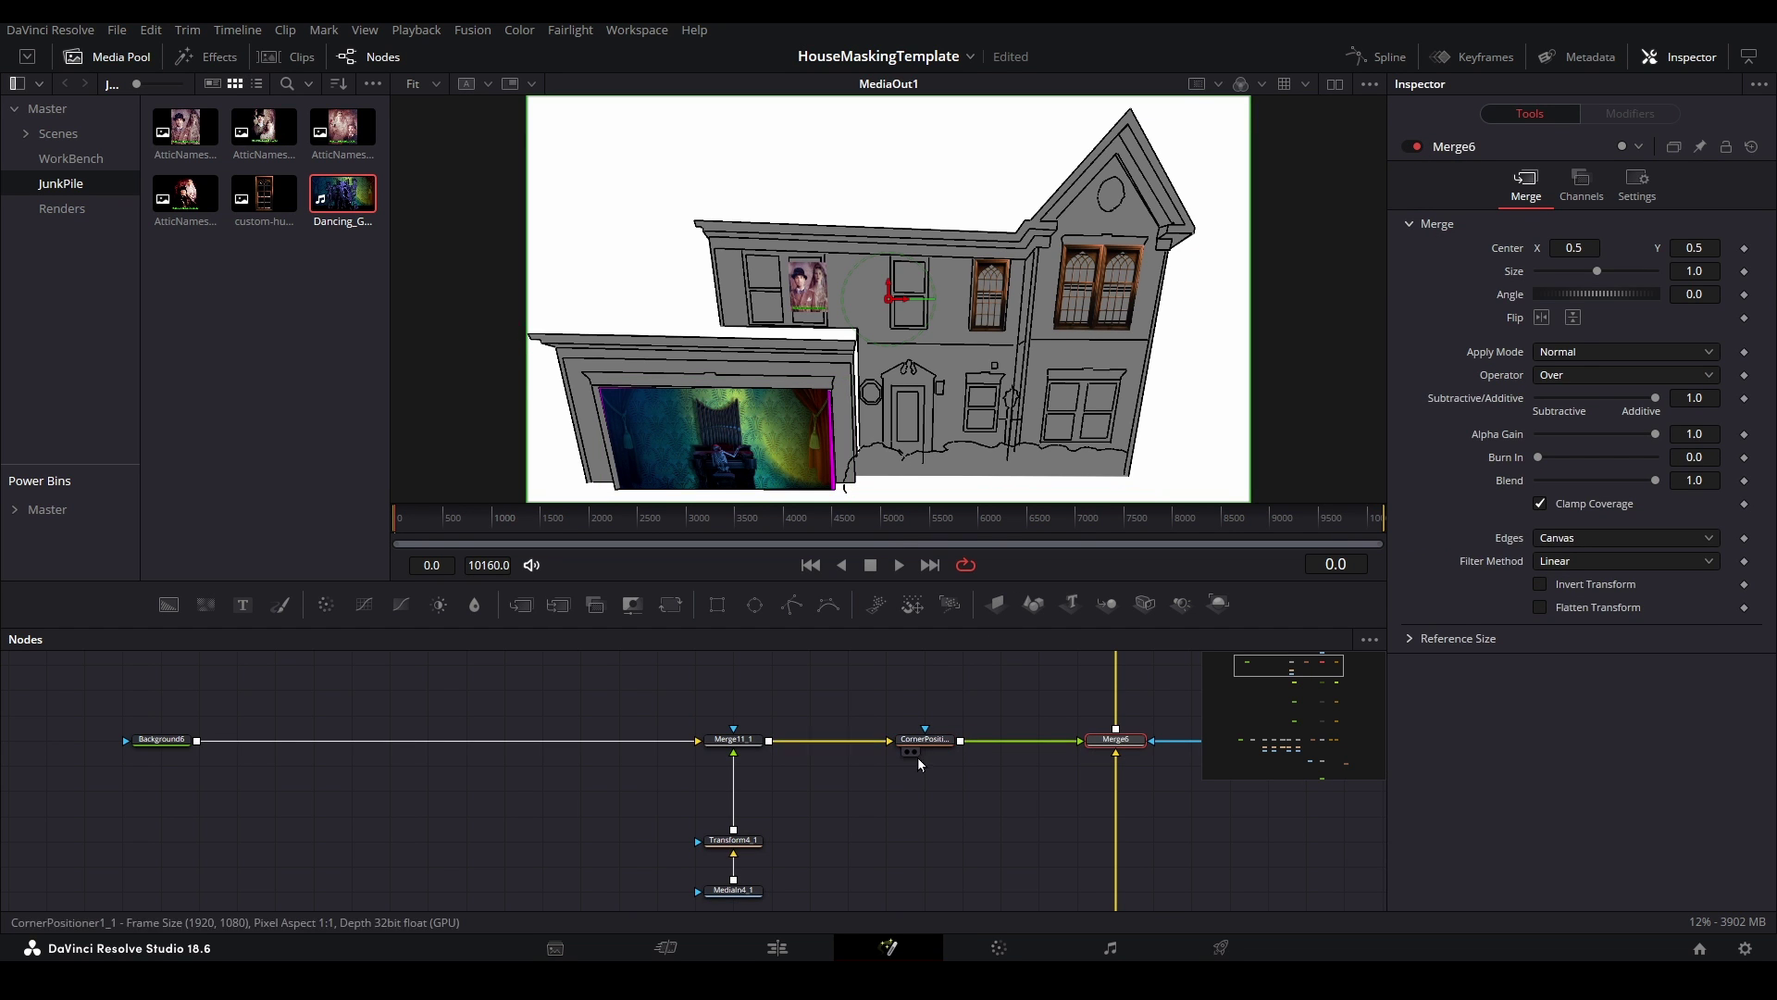
scroll(916, 759, "up", 5)
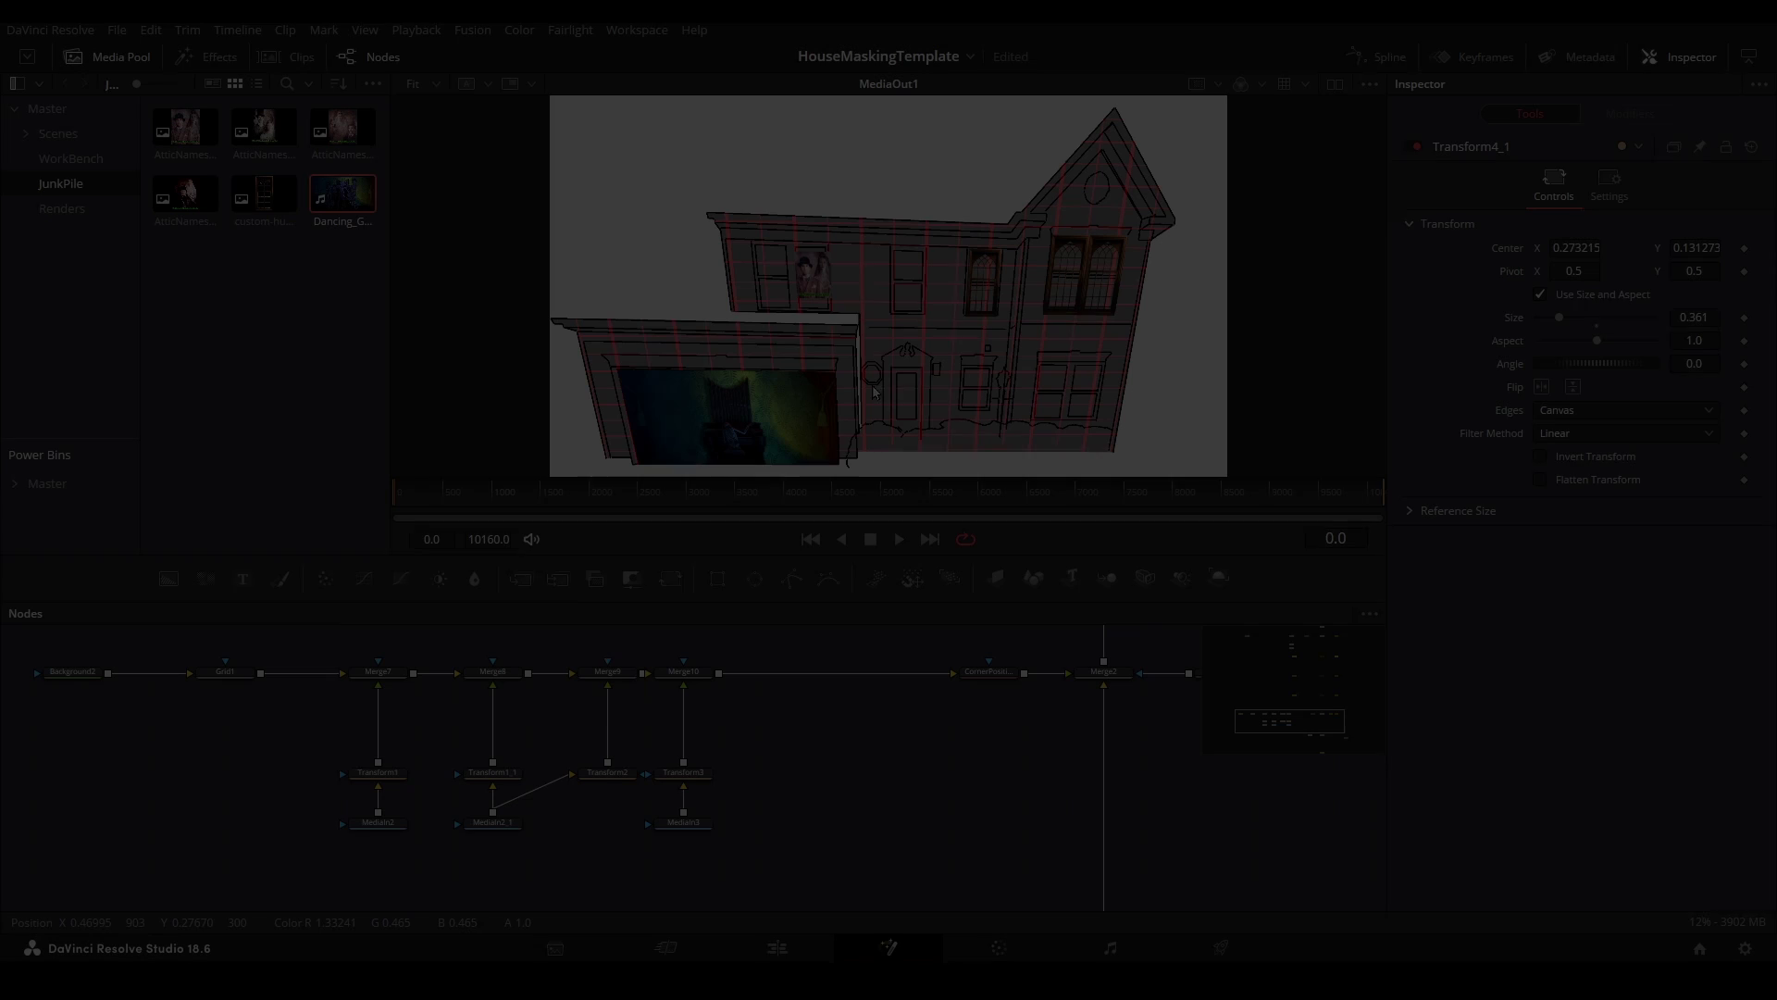